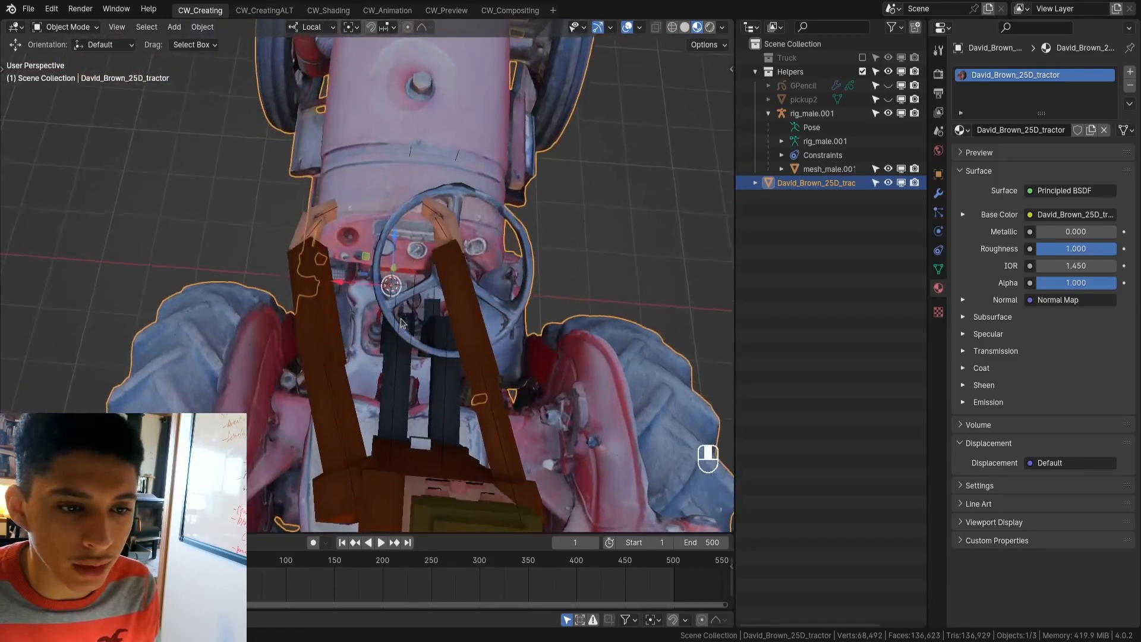
- Apply the reference tractor's object transform and save the file
scroll(367, 203, up, 1)
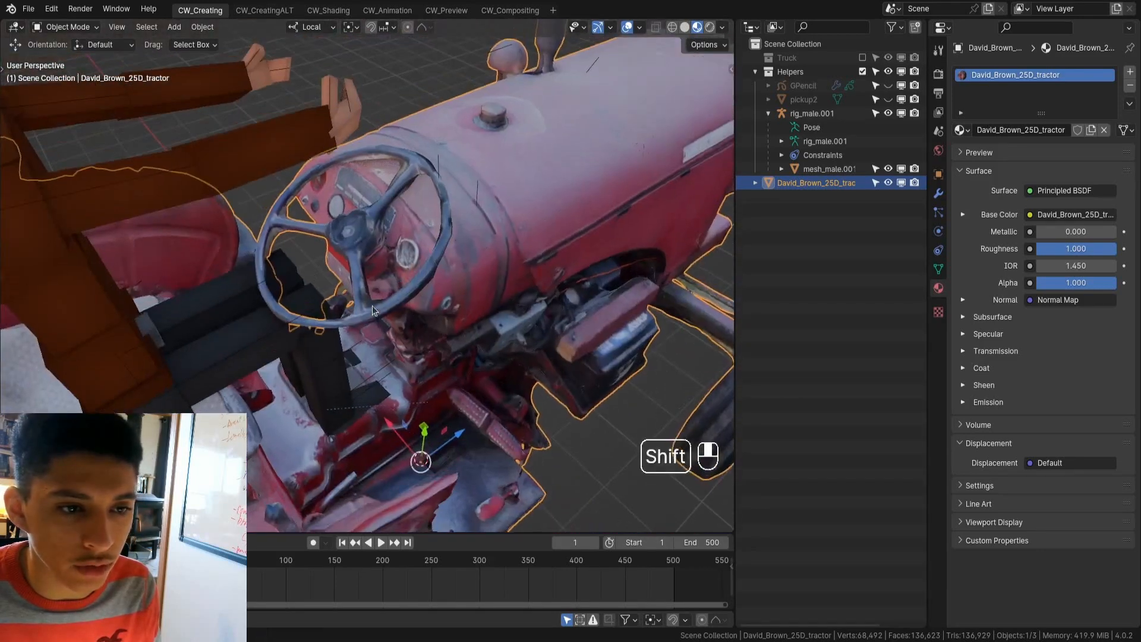
scroll(393, 299, up, 4)
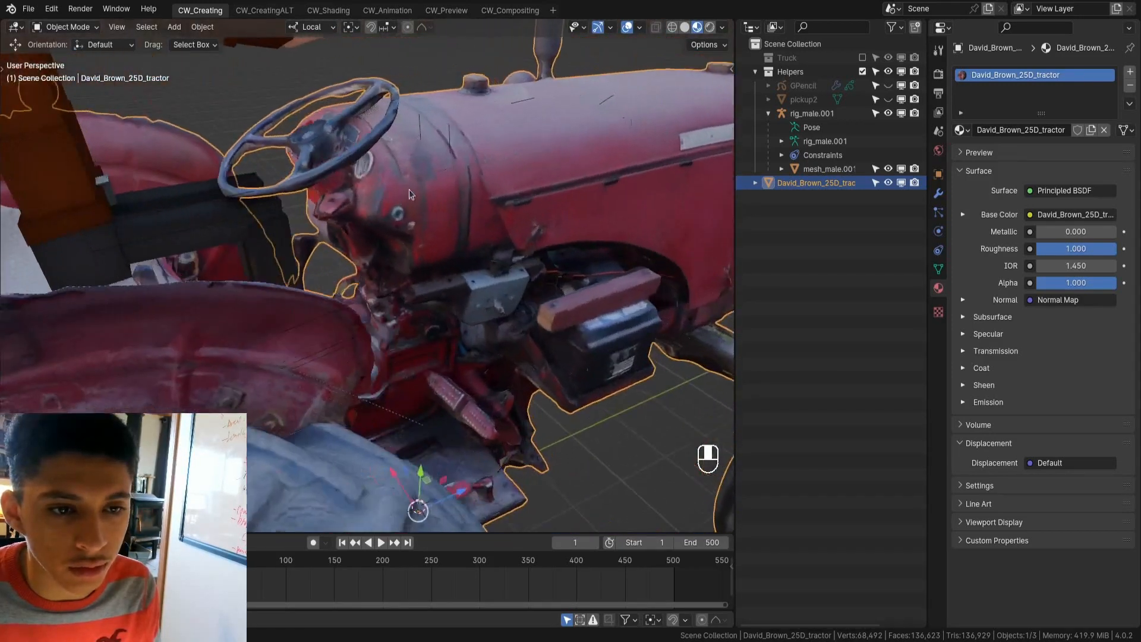
scroll(398, 186, down, 5)
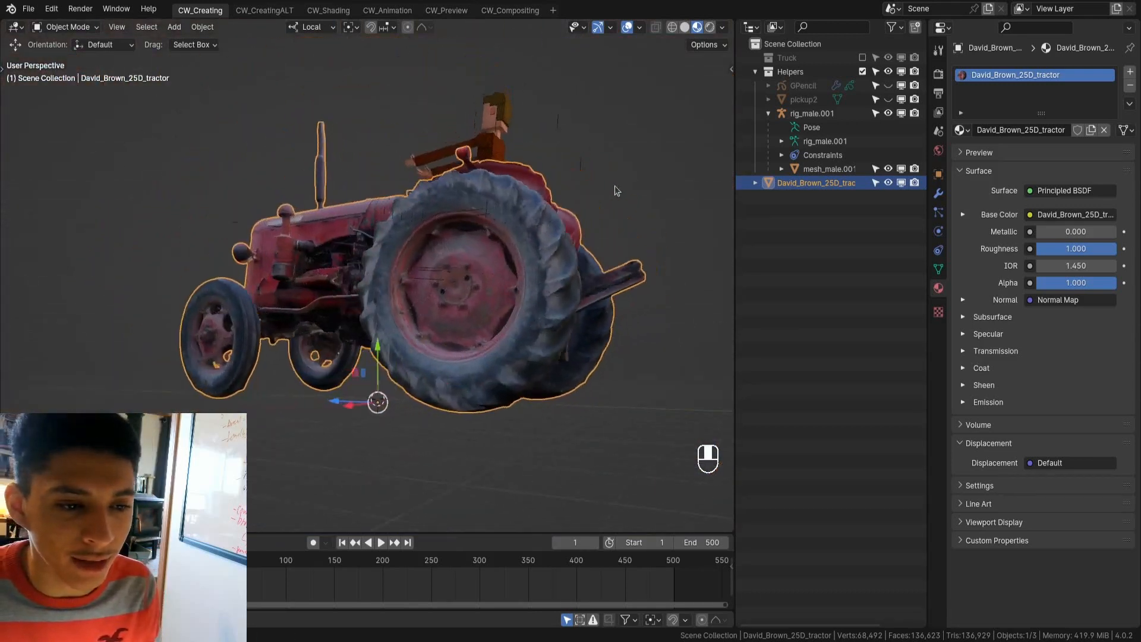
key(KP_3)
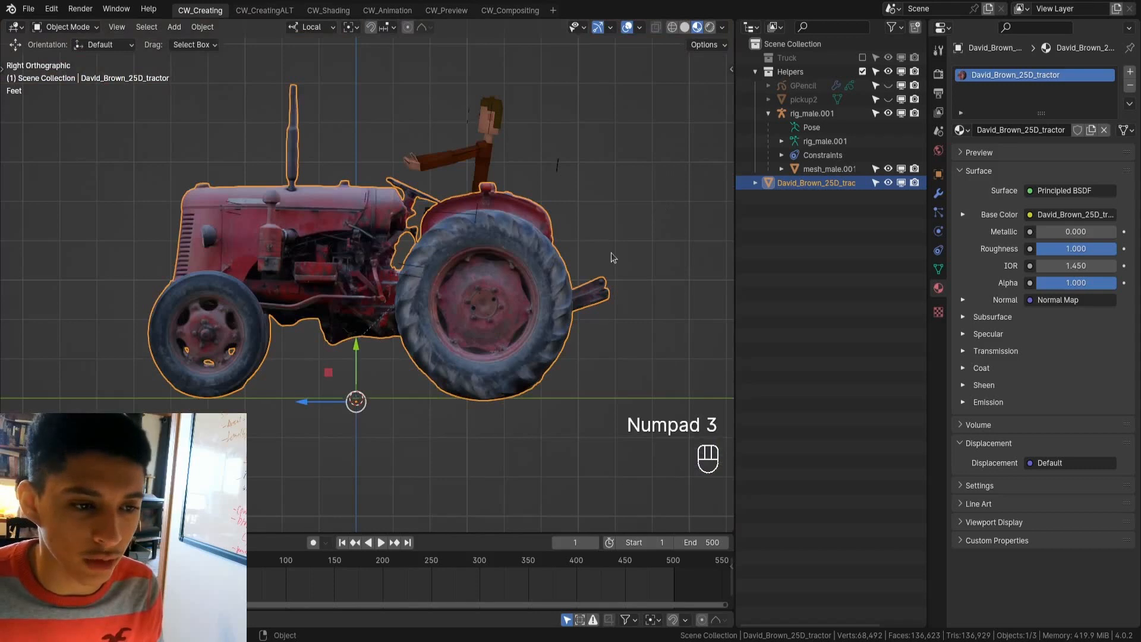
shift+middle_drag(613, 256, 452, 290)
key(ctrl+a)
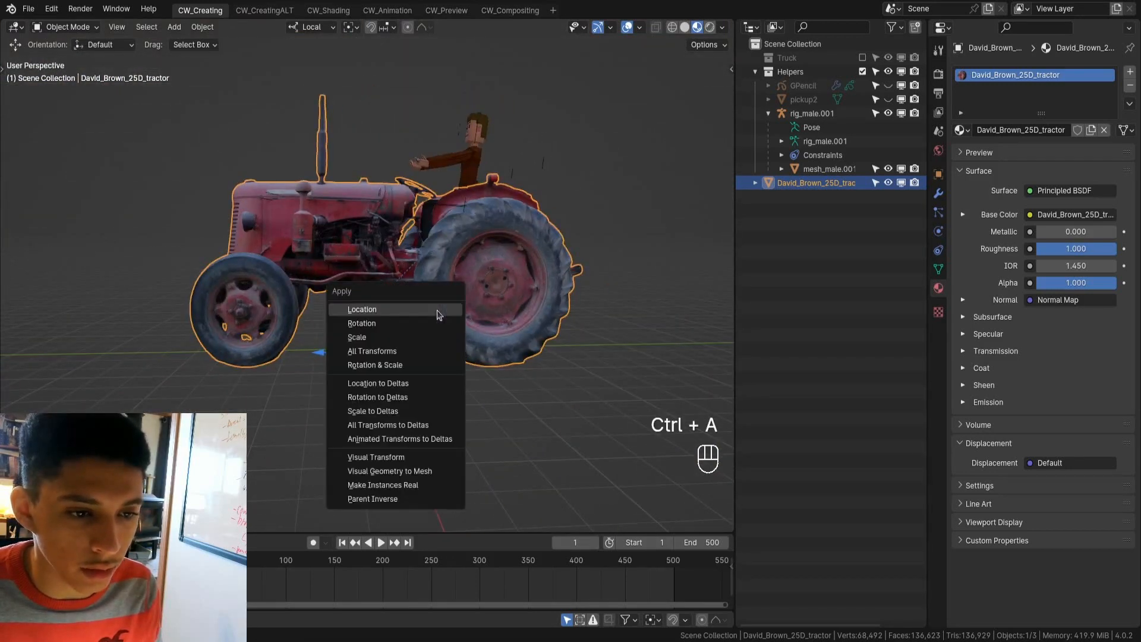
key(ctrl+a)
click(438, 303)
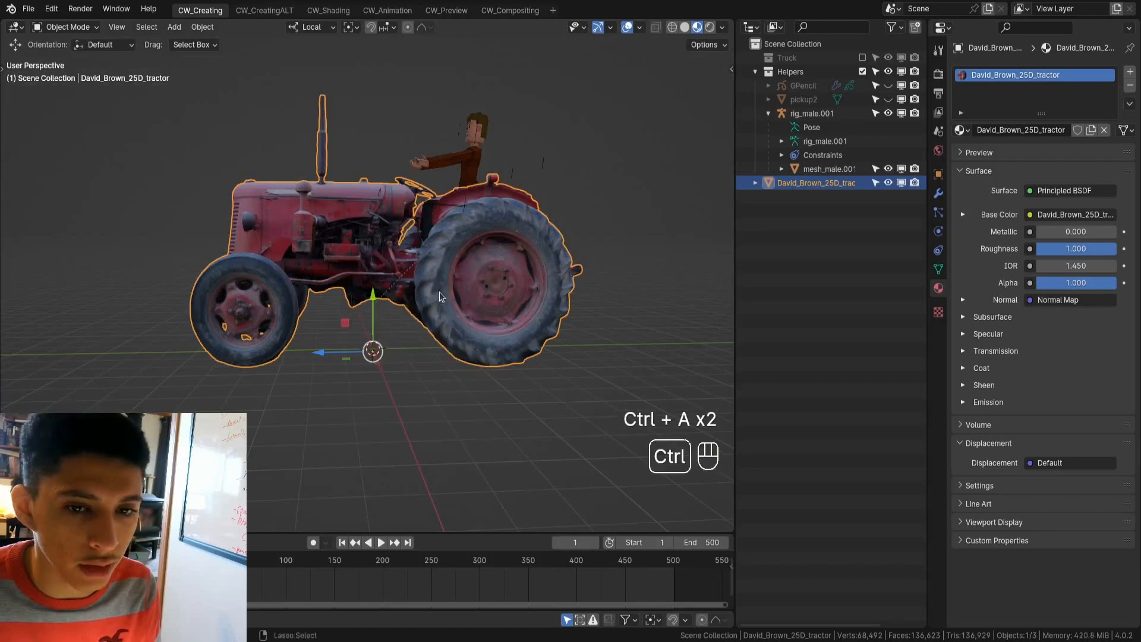
key(ctrl+s)
- Switch to the tractor reference photos and examine the driver's seating position and proportions on the green John Deere
scroll(217, 336, up, 5)
middle_drag(217, 335, 243, 298)
shift+middle_drag(351, 184, 524, 243)
scroll(339, 260, down, 2)
key(alt+Tab)
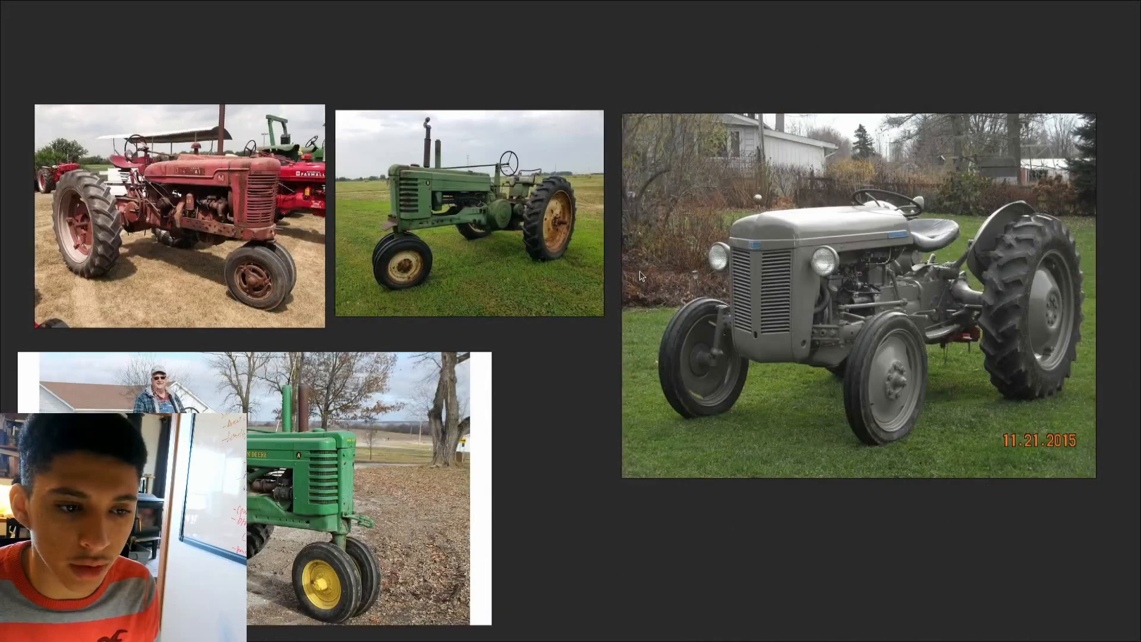
scroll(205, 360, down, 1)
middle_drag(168, 410, 383, 322)
scroll(383, 324, up, 7)
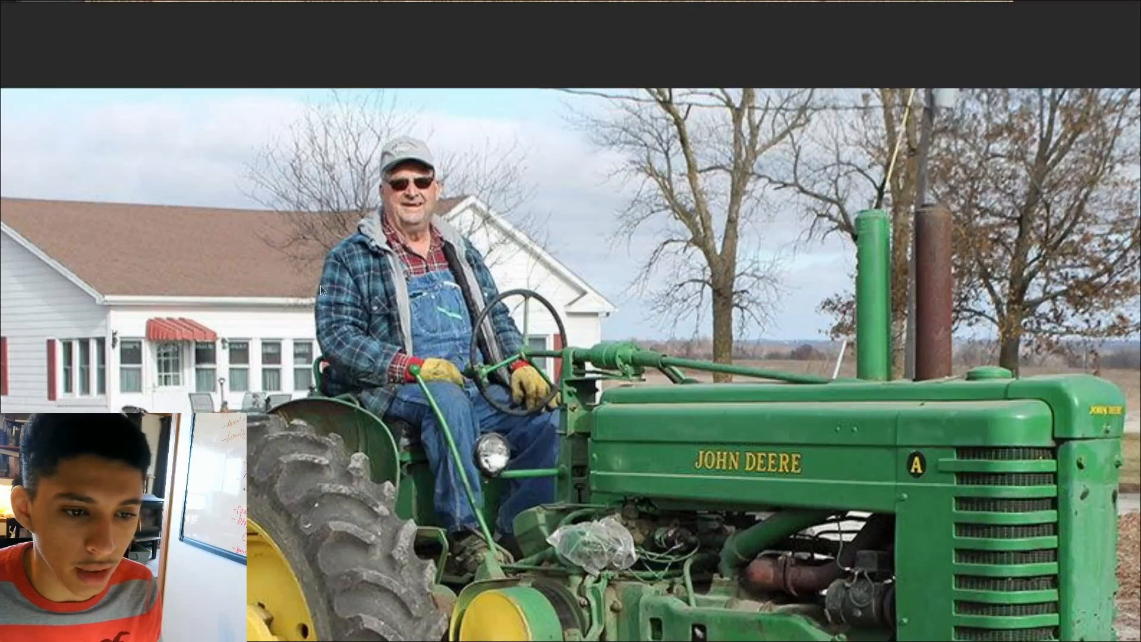
scroll(466, 327, down, 5)
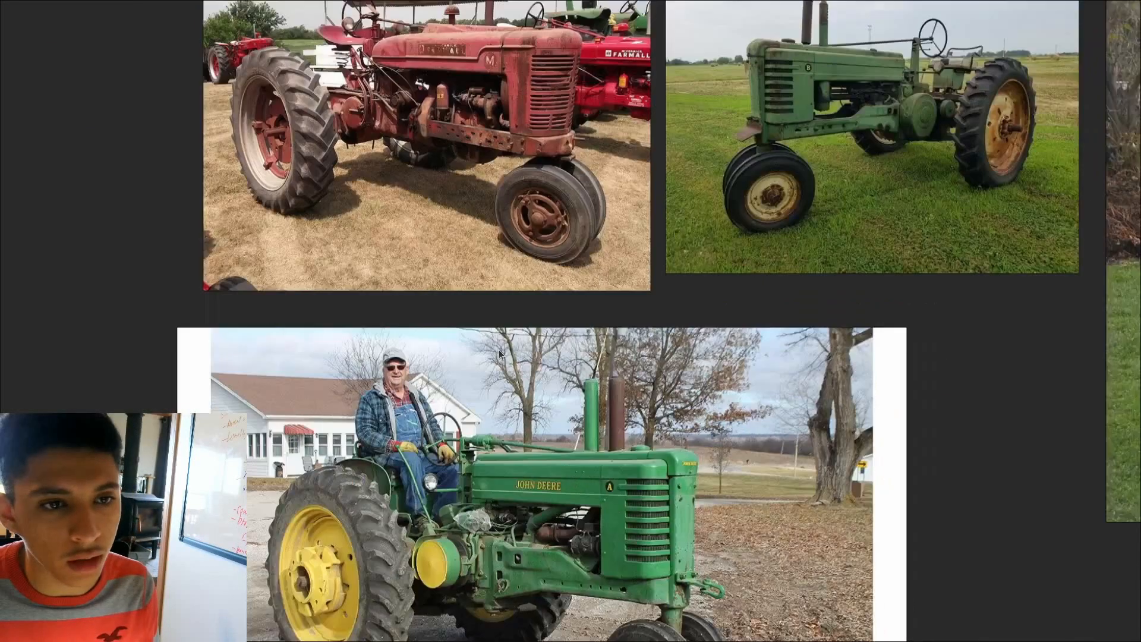
middle_drag(463, 330, 522, 304)
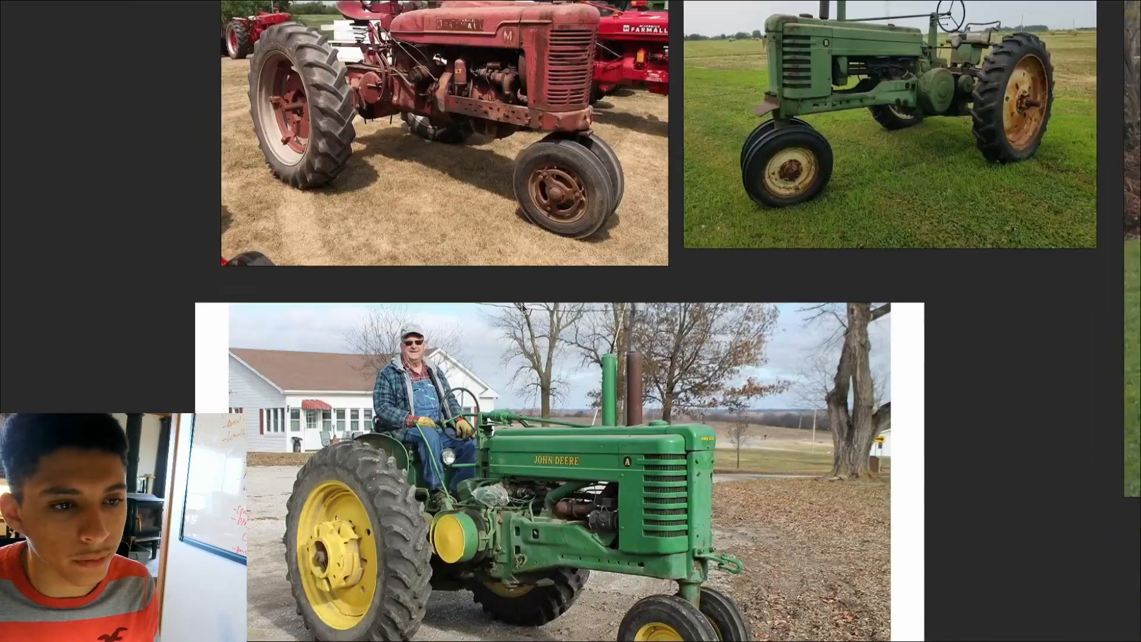
scroll(445, 386, up, 4)
middle_drag(445, 387, 533, 326)
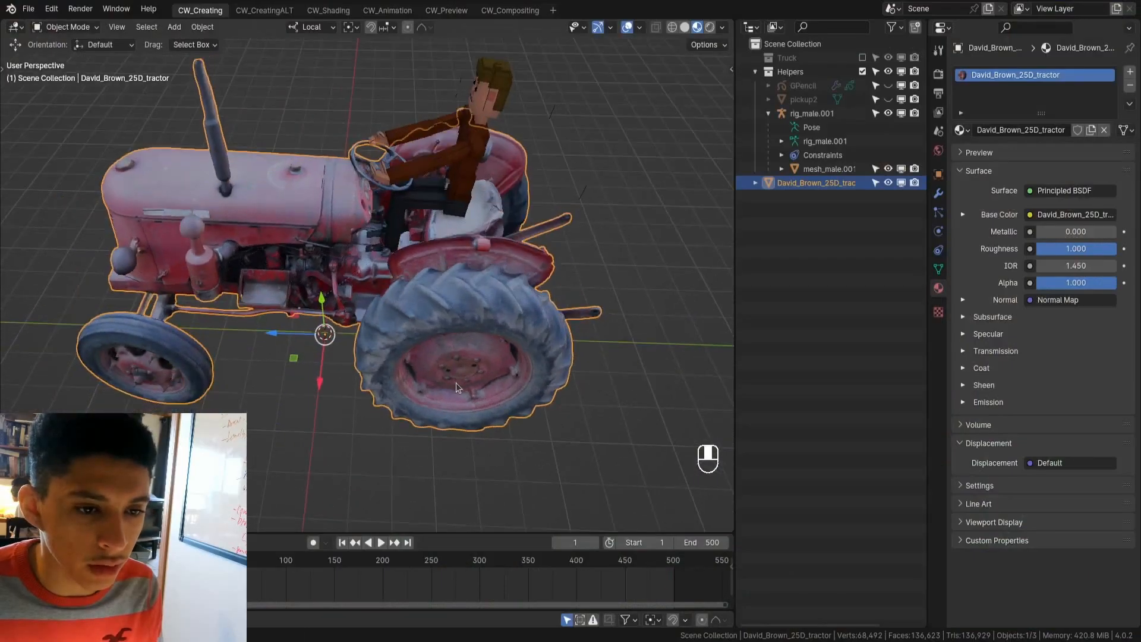
- Measure the height of the reference tractor's rear wheel with the ruler
middle_drag(458, 388, 467, 327)
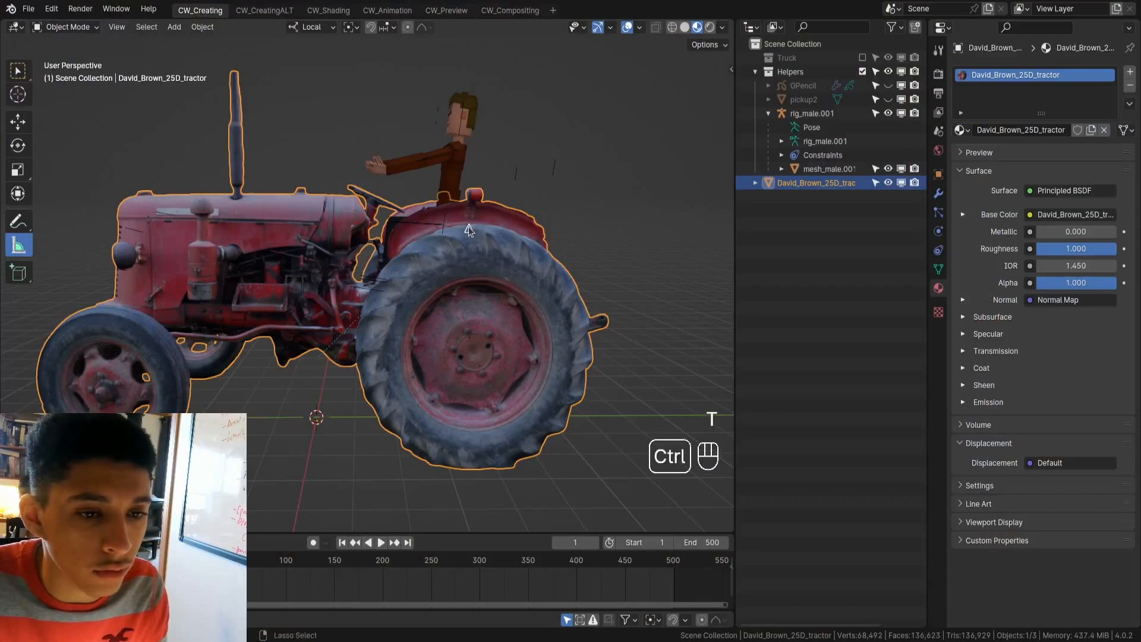
ctrl+drag(469, 227, 468, 442)
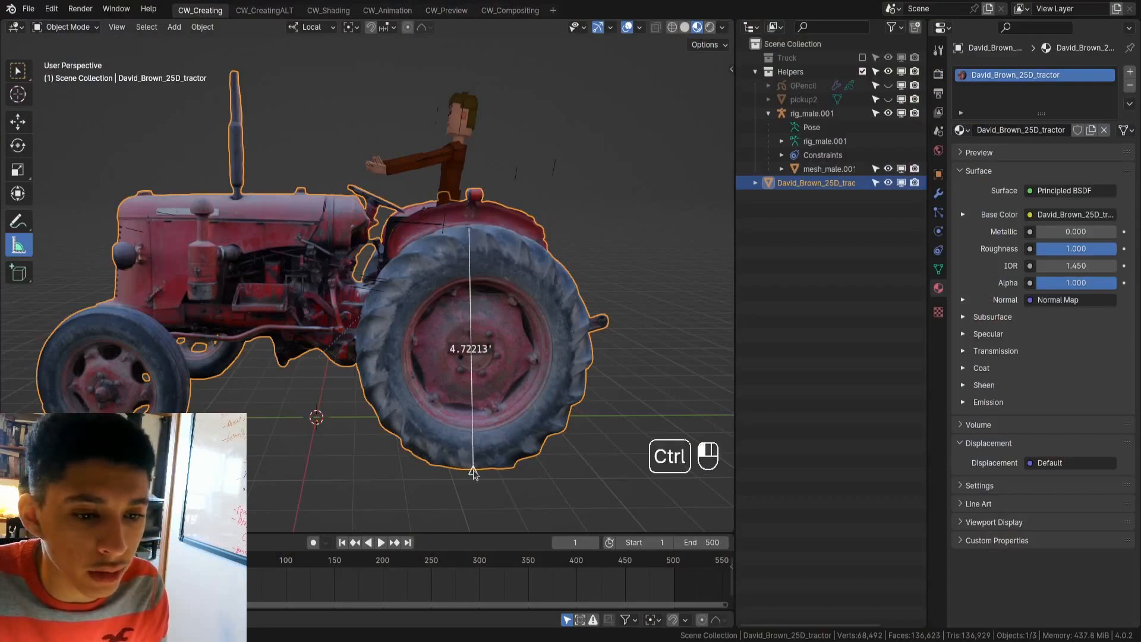
middle_drag(474, 472, 558, 396)
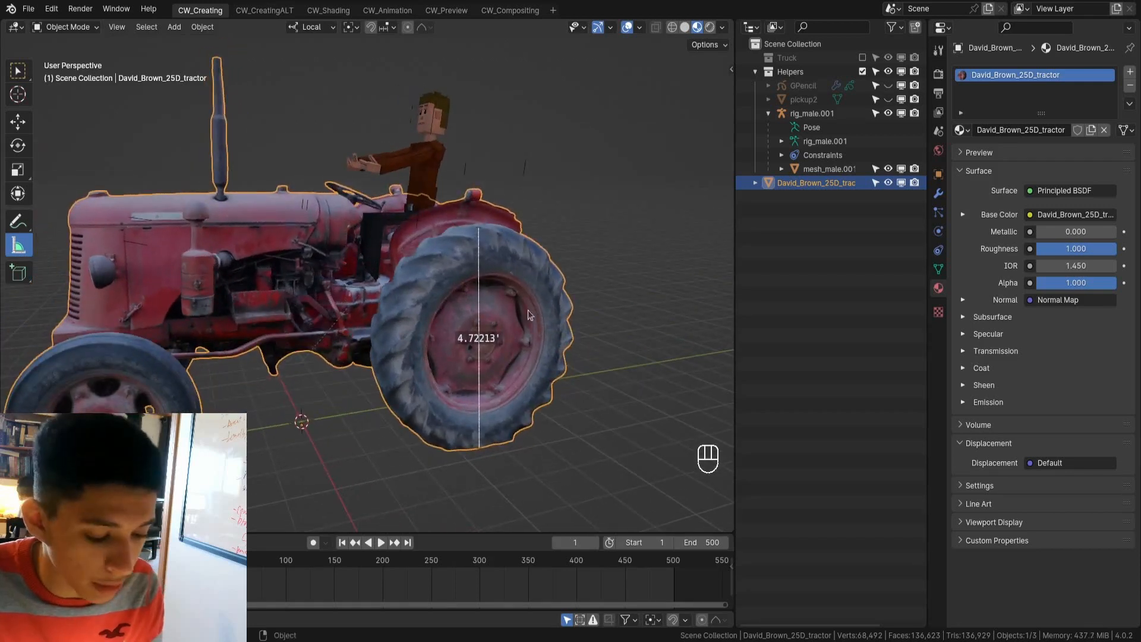
- Scale the reference tractor up slightly, by a factor of about 1.02
key(s)
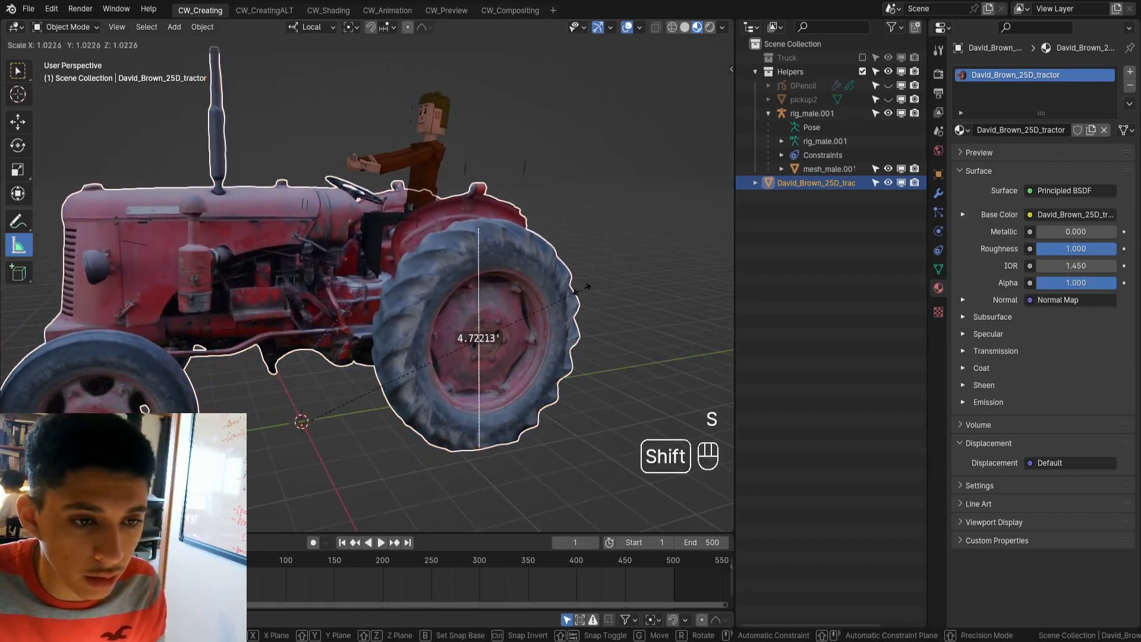
click(582, 290)
scroll(517, 274, down, 2)
middle_drag(471, 262, 451, 259)
- Refit the ruler's ends to the scaled rear wheel to remeasure its height
scroll(467, 275, up, 4)
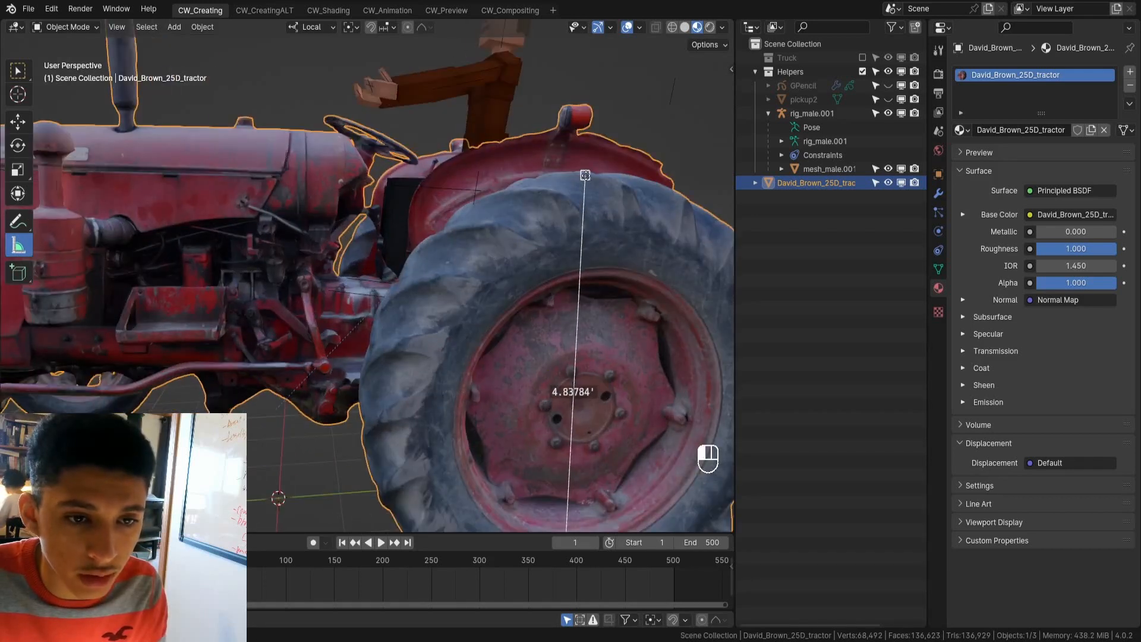
scroll(585, 176, down, 1)
middle_drag(585, 176, 514, 208)
shift+middle_drag(511, 405, 508, 273)
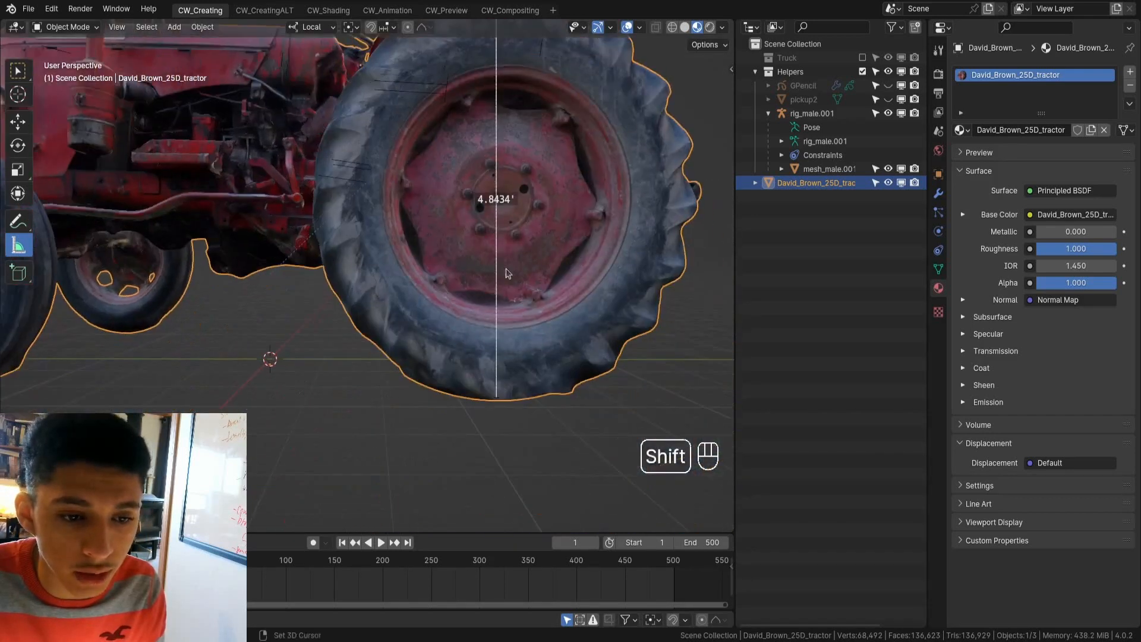
scroll(497, 326, down, 3)
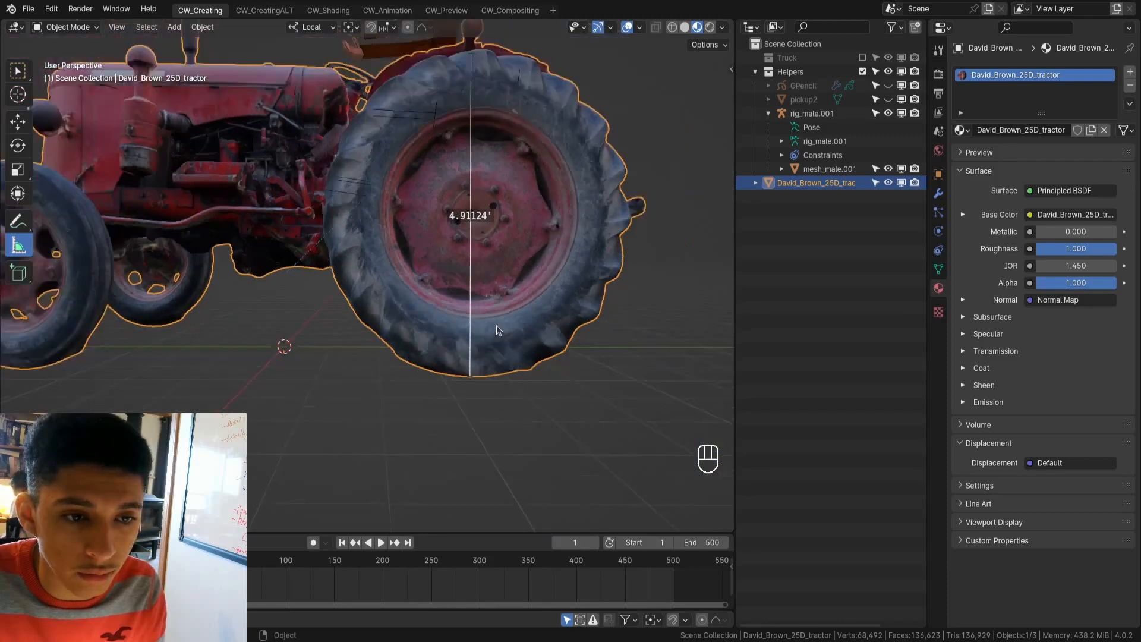
- Apply the scaled tractor's transform and save the file
middle_drag(497, 326, 497, 210)
key(ctrl+a)
click(458, 220)
key(ctrl+s)
scroll(496, 210, up, 2)
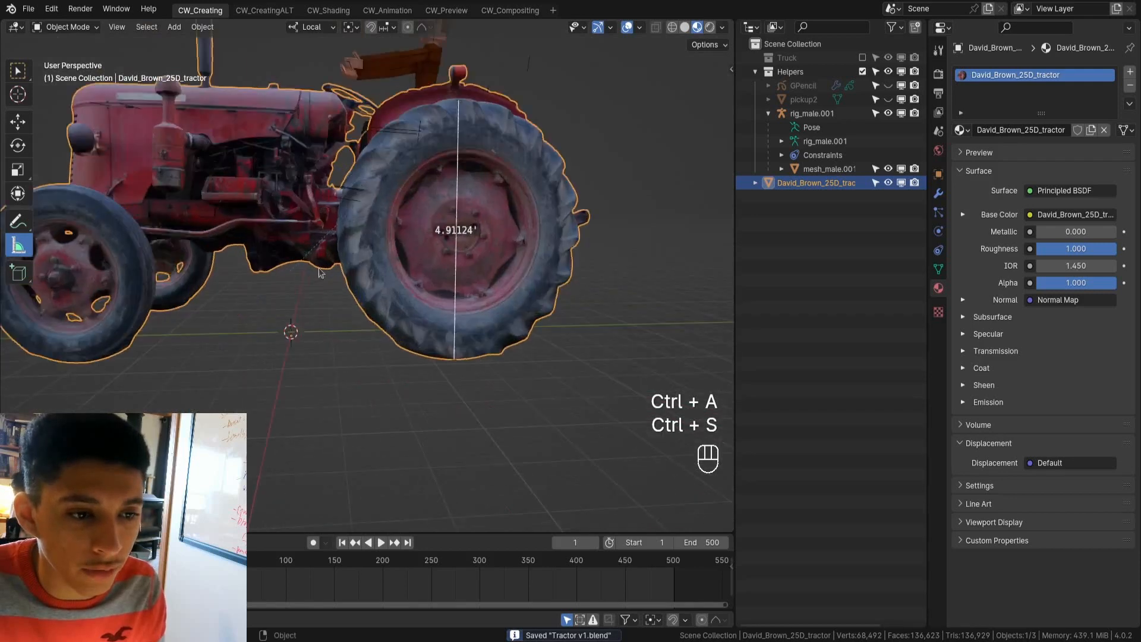
middle_drag(362, 279, 404, 291)
drag(458, 220, 463, 222)
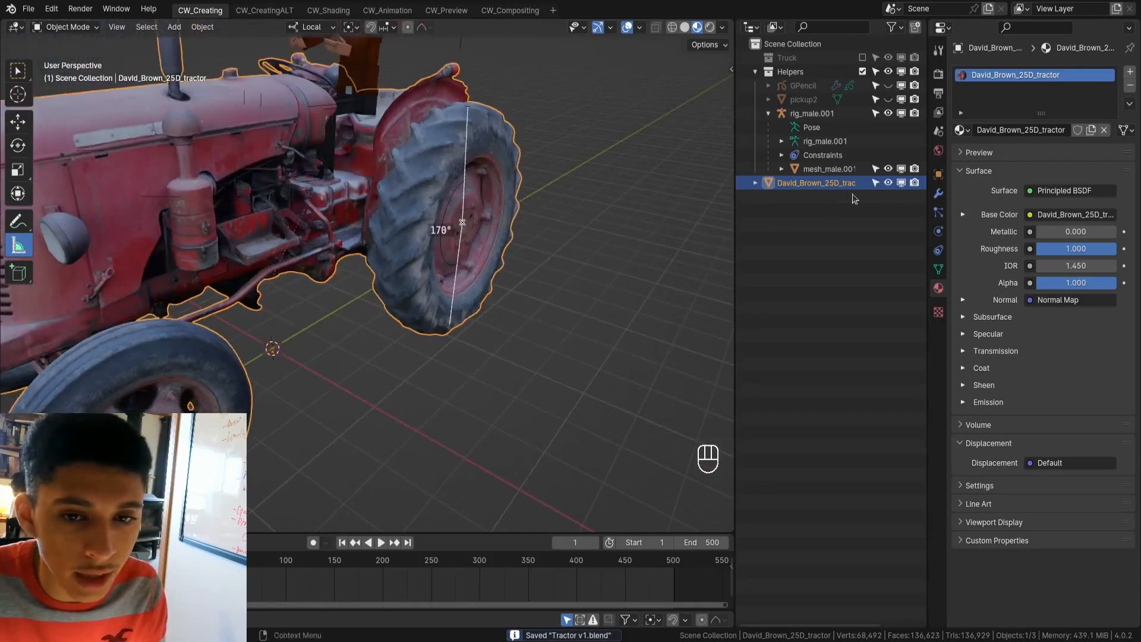
- Move the reference tractor into the Helpers collection, make that collection unselectable and save the file
drag(810, 188, 791, 72)
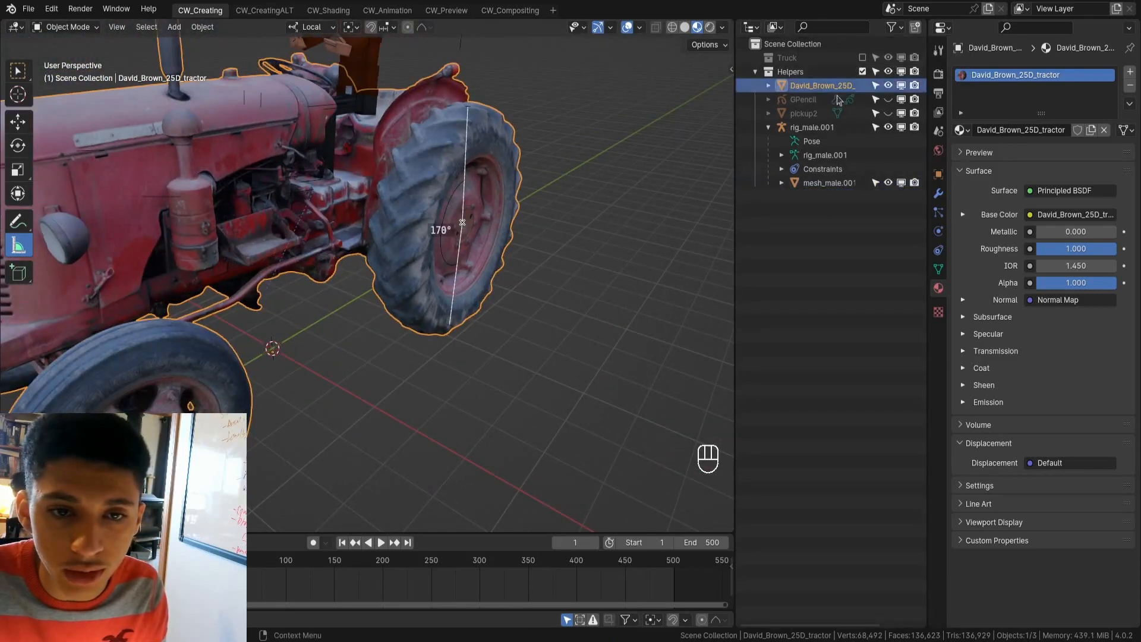
click(876, 72)
scroll(351, 78, down, 3)
middle_drag(475, 107, 413, 140)
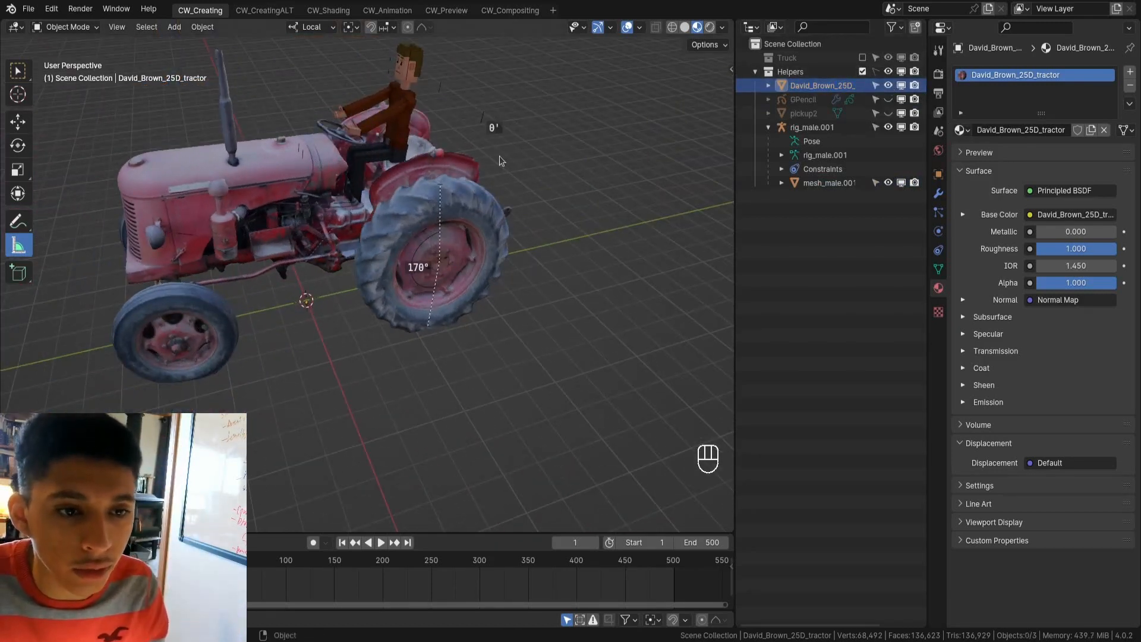
key(ctrl+s)
- Rename the Truck collection as Tractor
middle_drag(447, 226, 413, 189)
shift+middle_drag(413, 189, 446, 261)
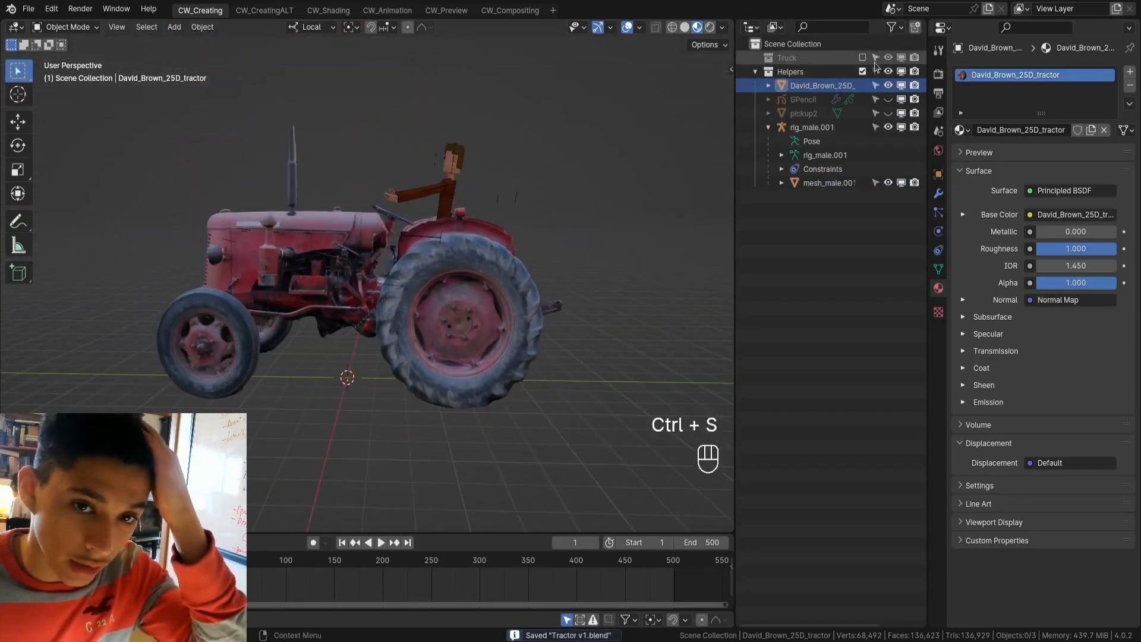
click(790, 59)
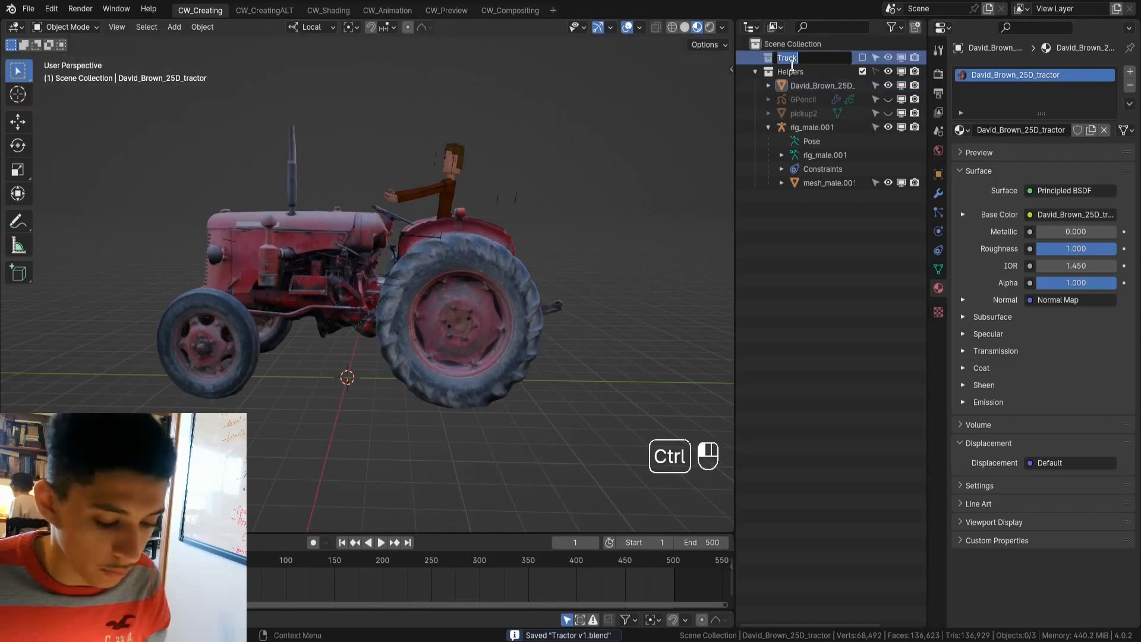
text(Tractor)
key(Return)
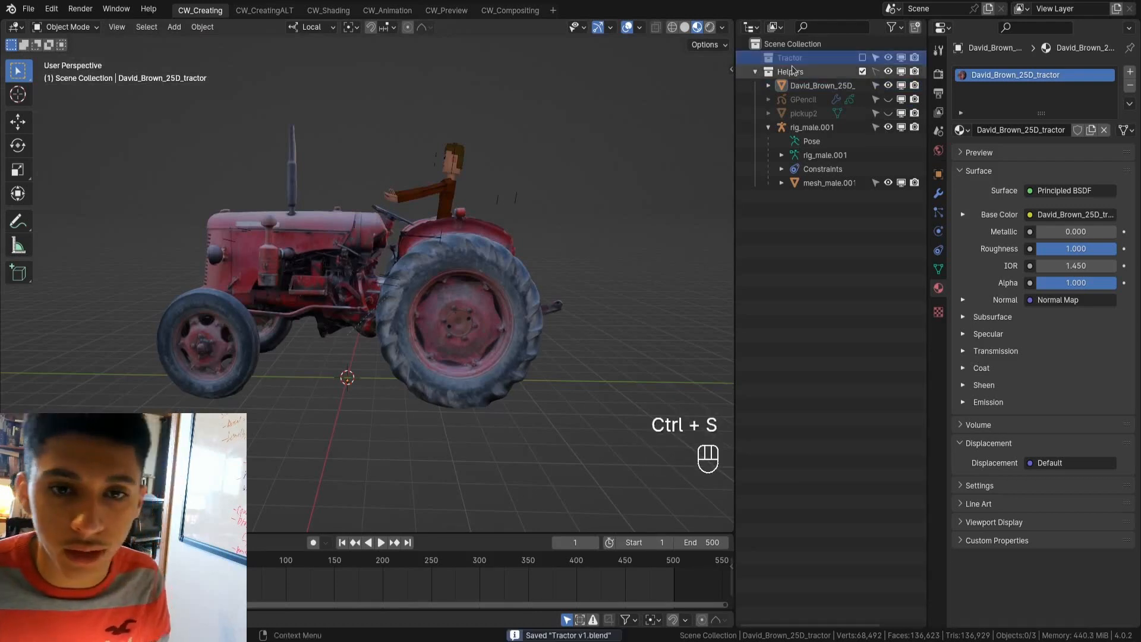
- Enable the Tractor collection in the view layer and select the green truck mesh
click(862, 58)
scroll(344, 298, down, 2)
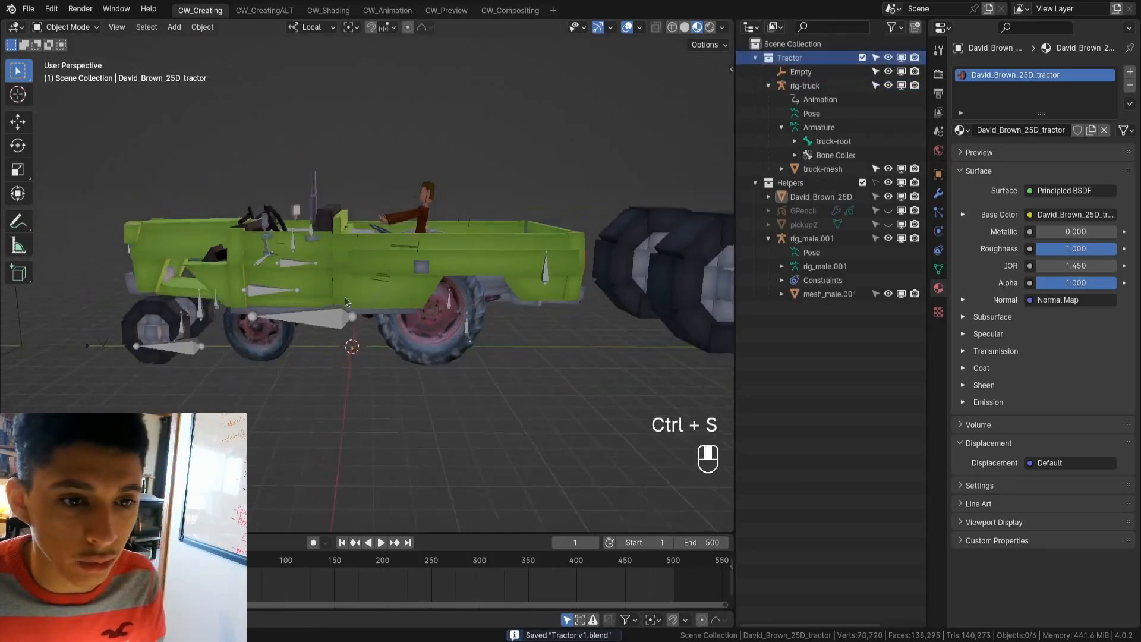
middle_drag(345, 297, 423, 313)
scroll(423, 313, down, 2)
click(444, 276)
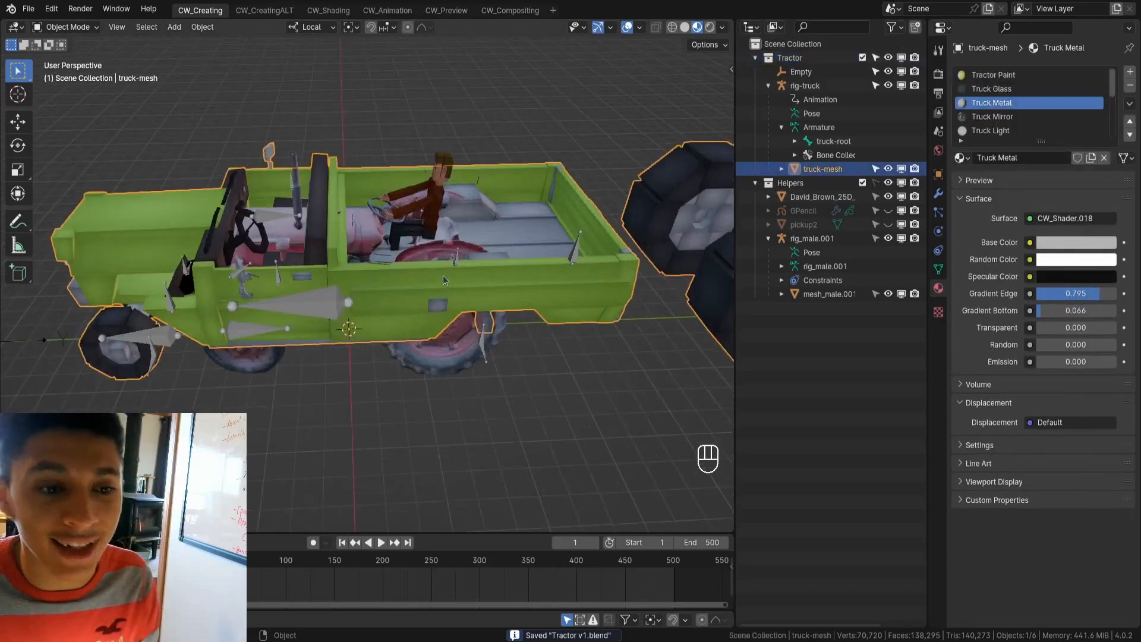
scroll(443, 276, up, 3)
key(g)
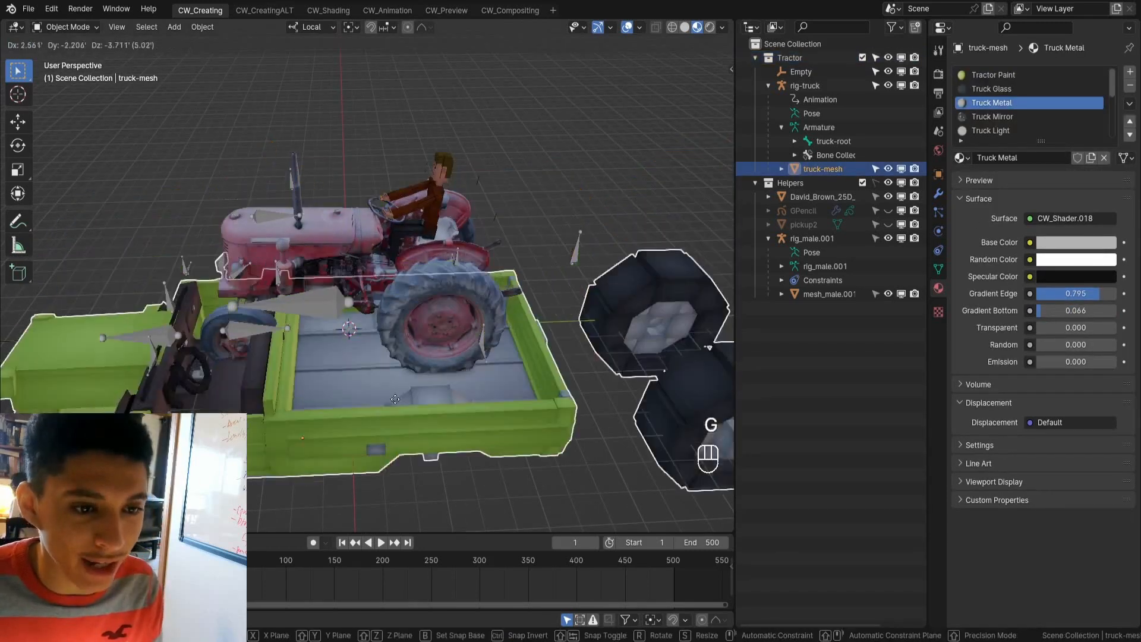
scroll(428, 280, down, 3)
key(Escape)
- Isolate the two large loose wheels in the truck mesh in wireframe side view by hiding all other geometry
key(Tab)
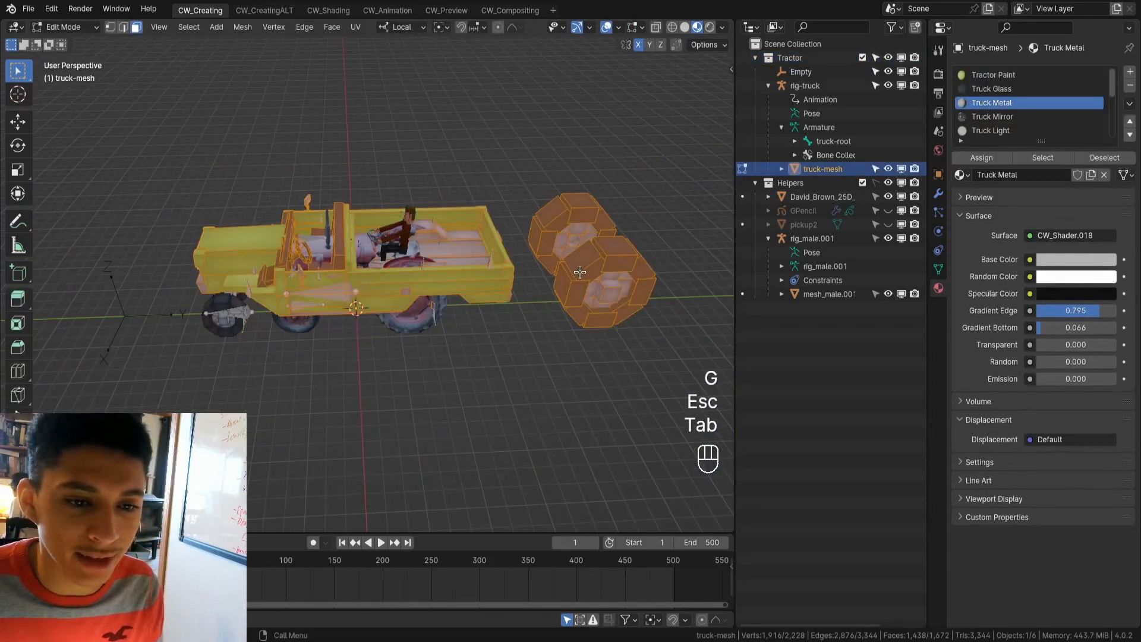
key(KP_1)
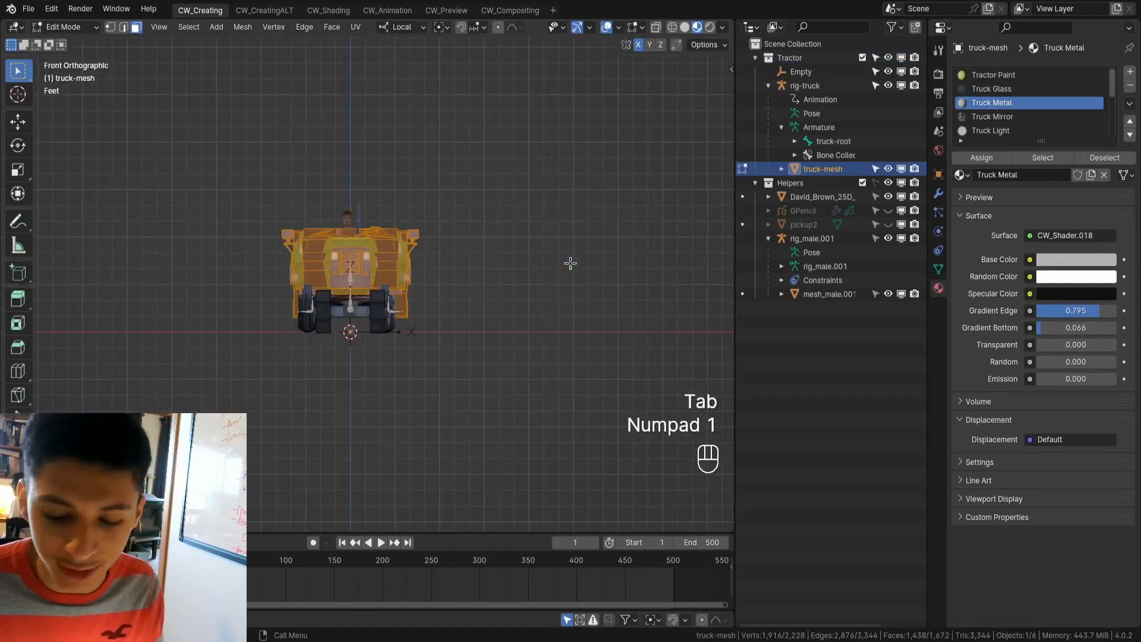
key(KP_3)
key(shift+z)
mouse_move(519, 182)
mouse_down()
mouse_move(639, 408)
mouse_move(717, 408)
mouse_up()
key(ctrl+i)
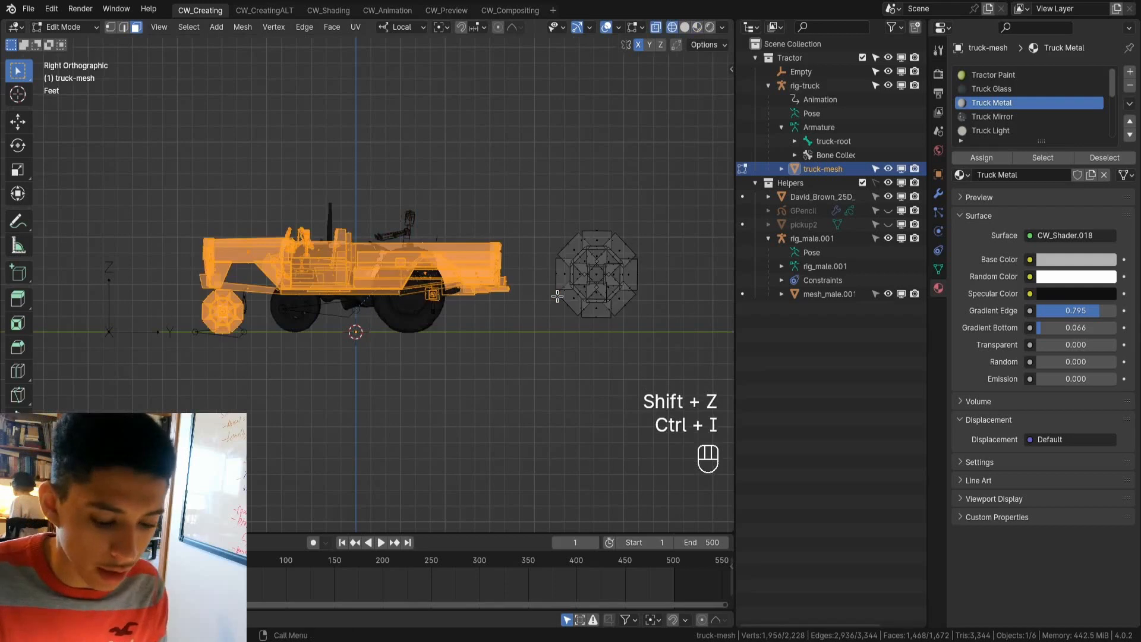
key(h)
- Separate the two large wheels from the truck mesh into their own object
drag(479, 173, 648, 366)
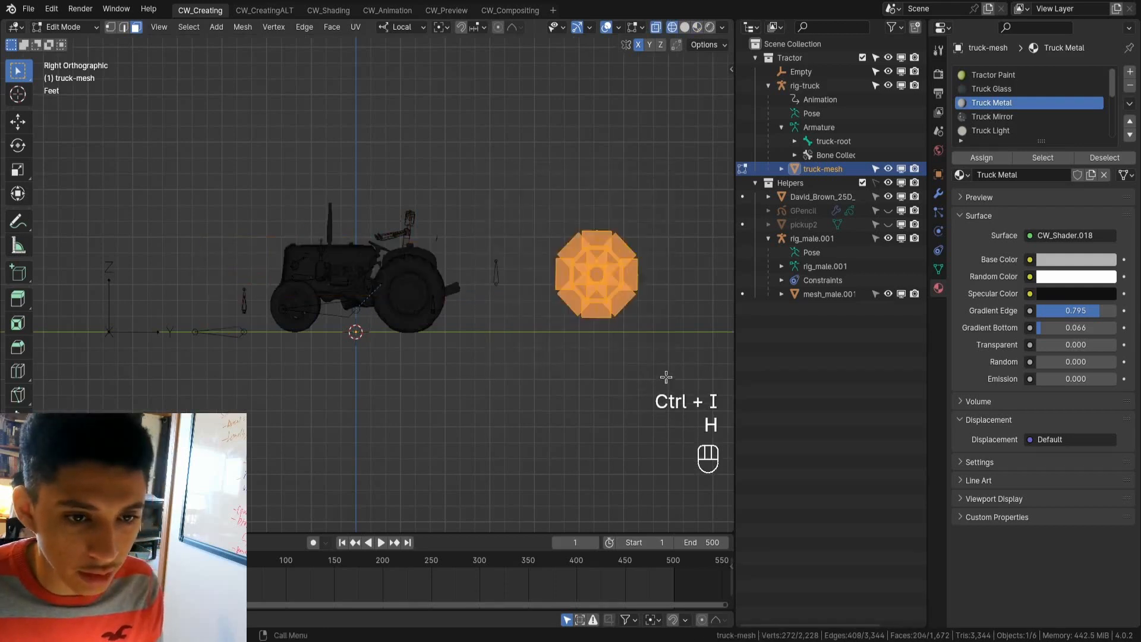
scroll(653, 350, up, 2)
scroll(637, 325, down, 2)
key(p)
click(629, 330)
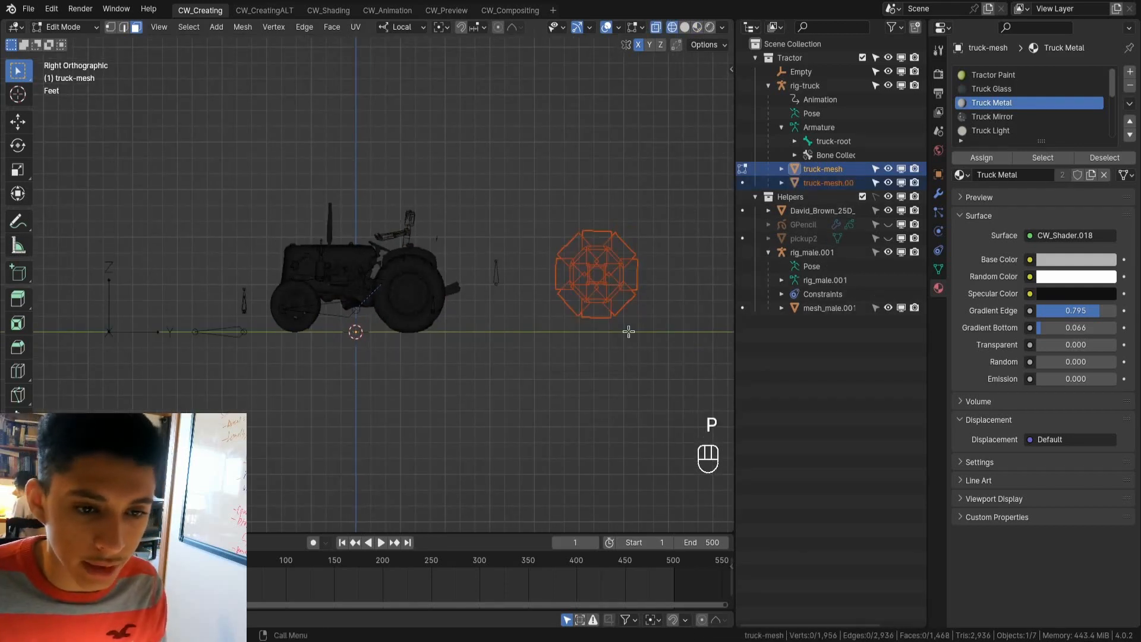
- Move the separated wheels along the Y axis to line up with the reference tractor's rear wheel
key(Tab)
click(604, 264)
key(g)
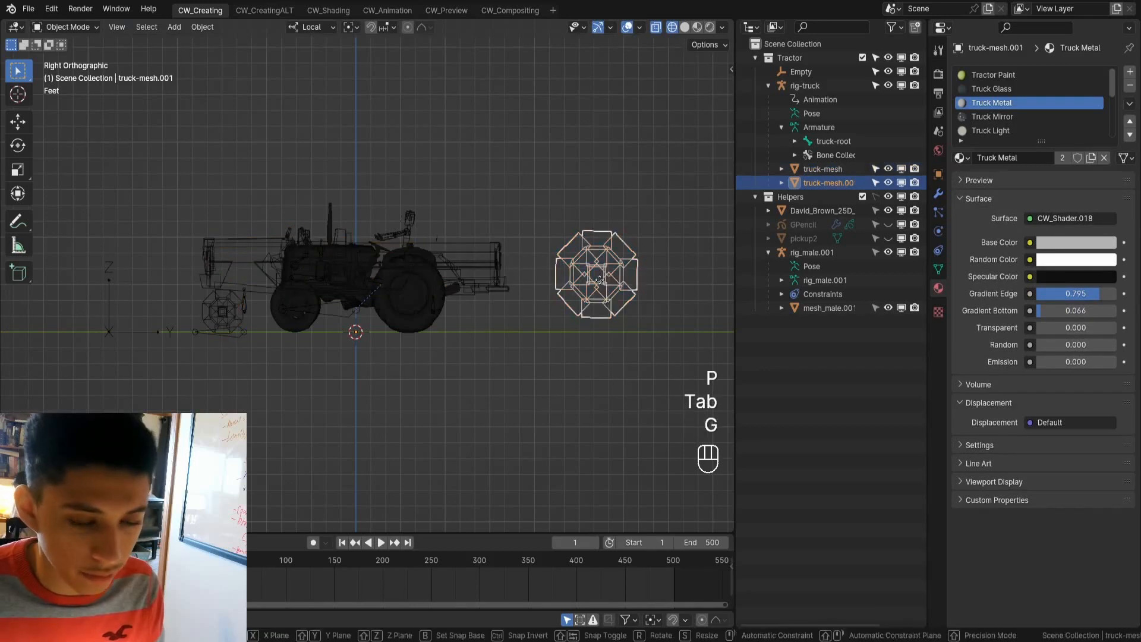
key(y)
click(404, 308)
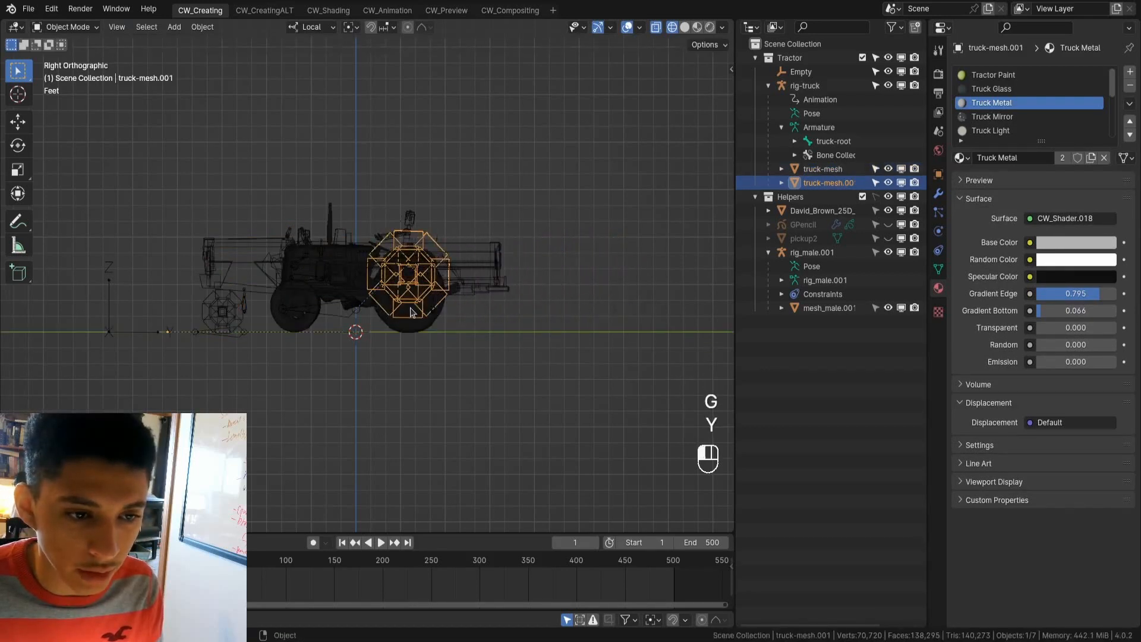
- Set the separated wheels' origin to the center of their own geometry
scroll(416, 279, up, 3)
right_click(455, 250)
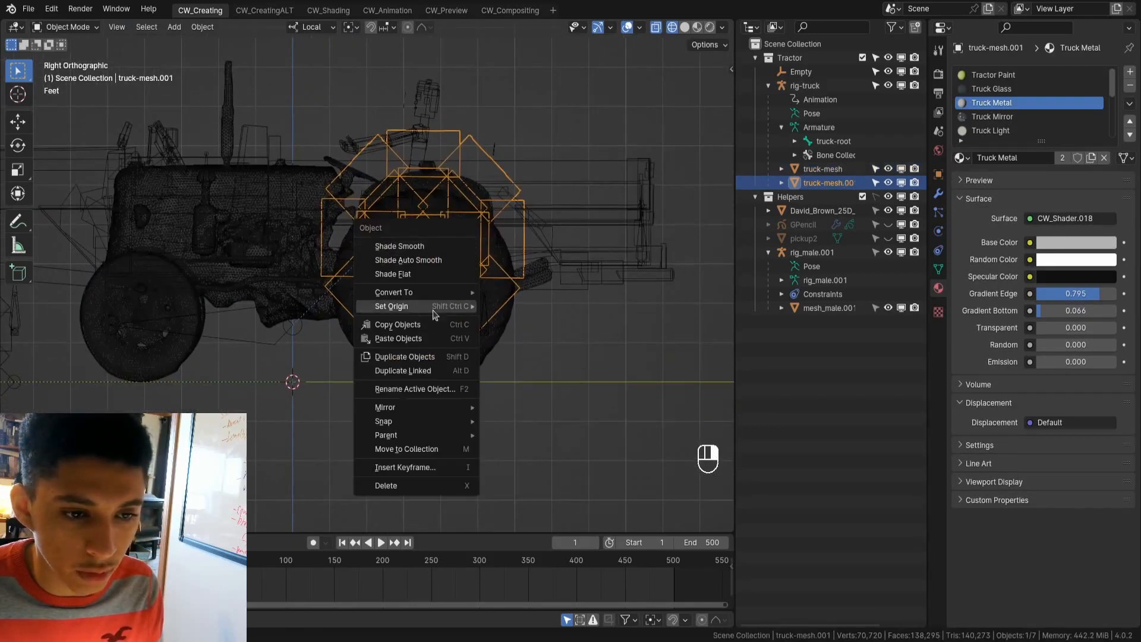
mouse_move(434, 307)
click(588, 351)
- Move the separated wheels down along Z to center them on the reference tractor's rear wheel
scroll(462, 271, up, 4)
key(g)
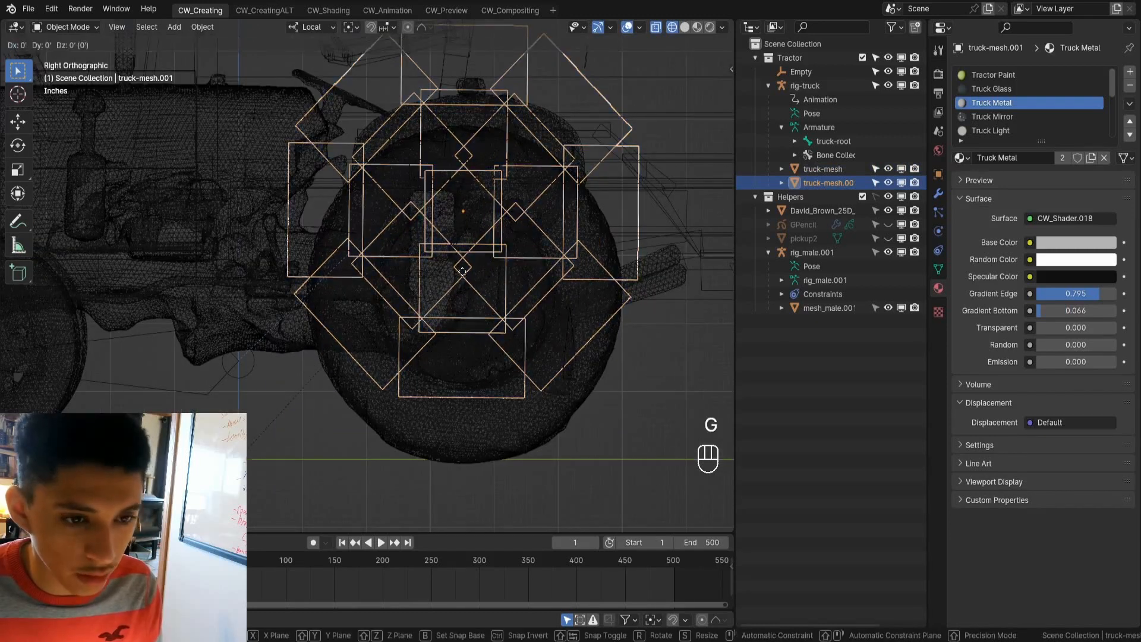
key(z)
click(463, 344)
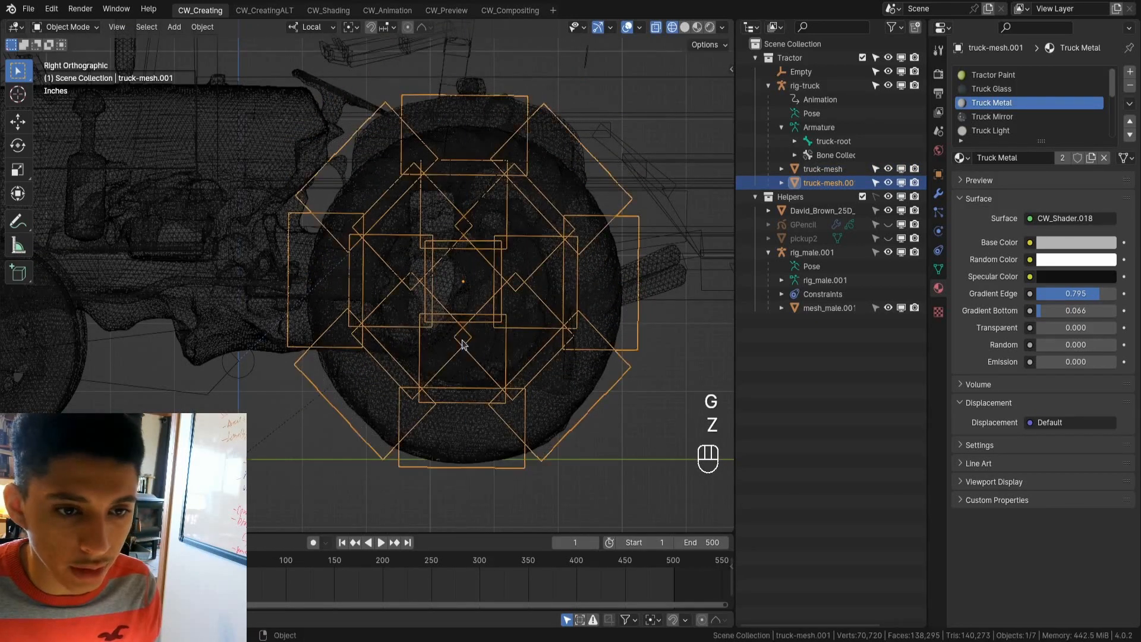
- Scale down all the wheel geometry in Edit Mode to approximate the diameter of the reference rear tyre
middle_drag(331, 394, 553, 340)
key(Tab)
key(a)
key(KP_3)
scroll(579, 263, up, 4)
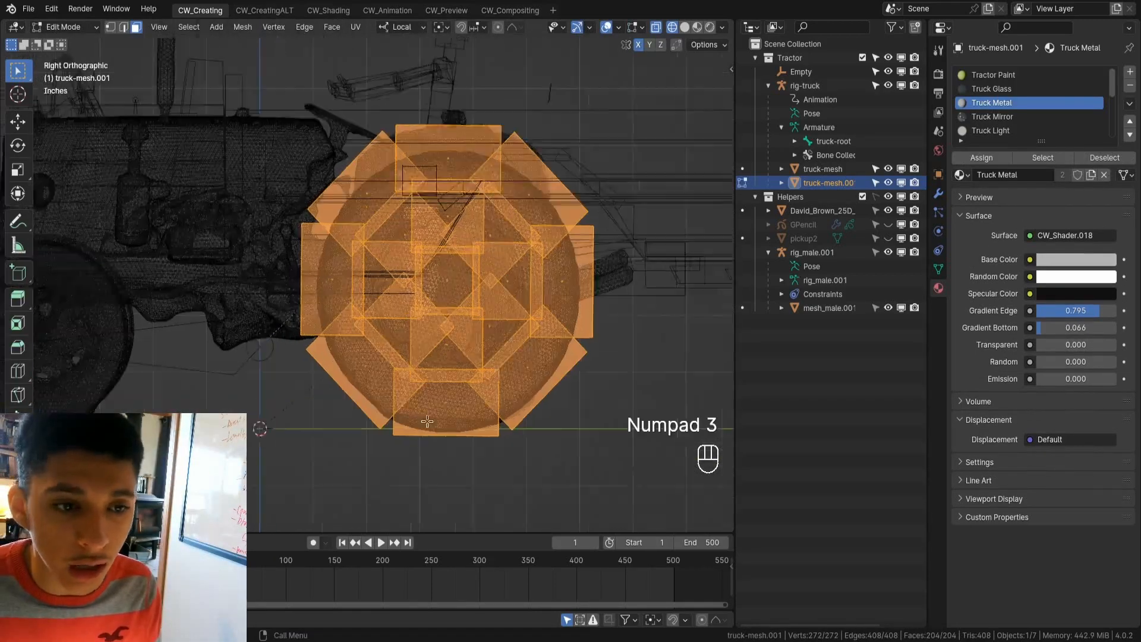
key(s)
key(shift)
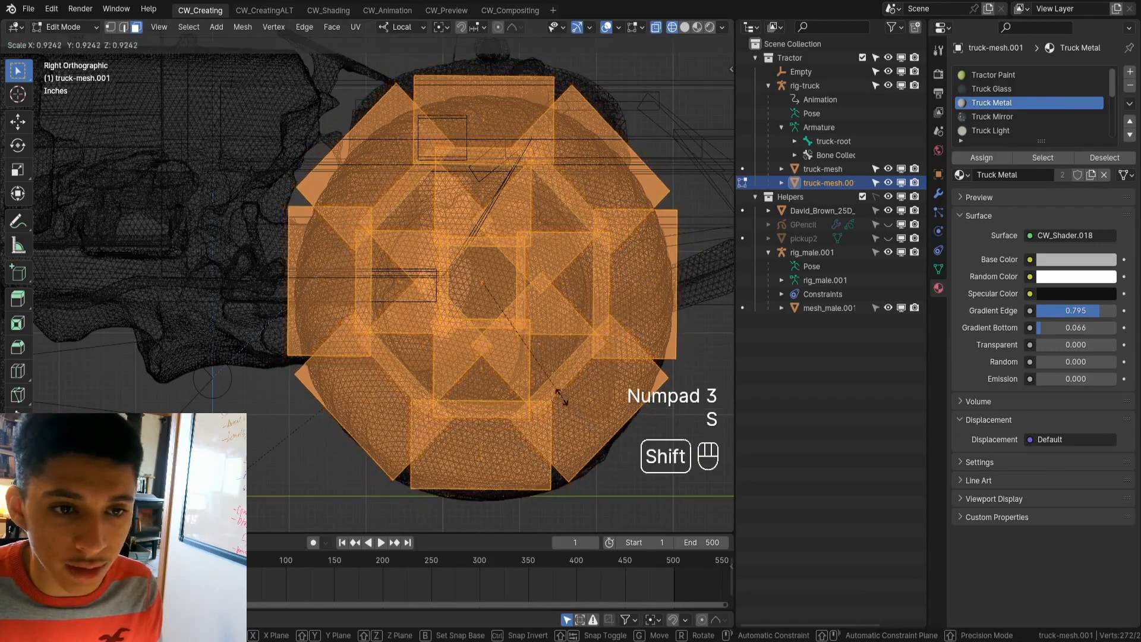
click(482, 292)
- Lower the wheel geometry about 0.2 feet along Z and fine-tune its uniform scale to fit the reference tyre
key(g)
key(z)
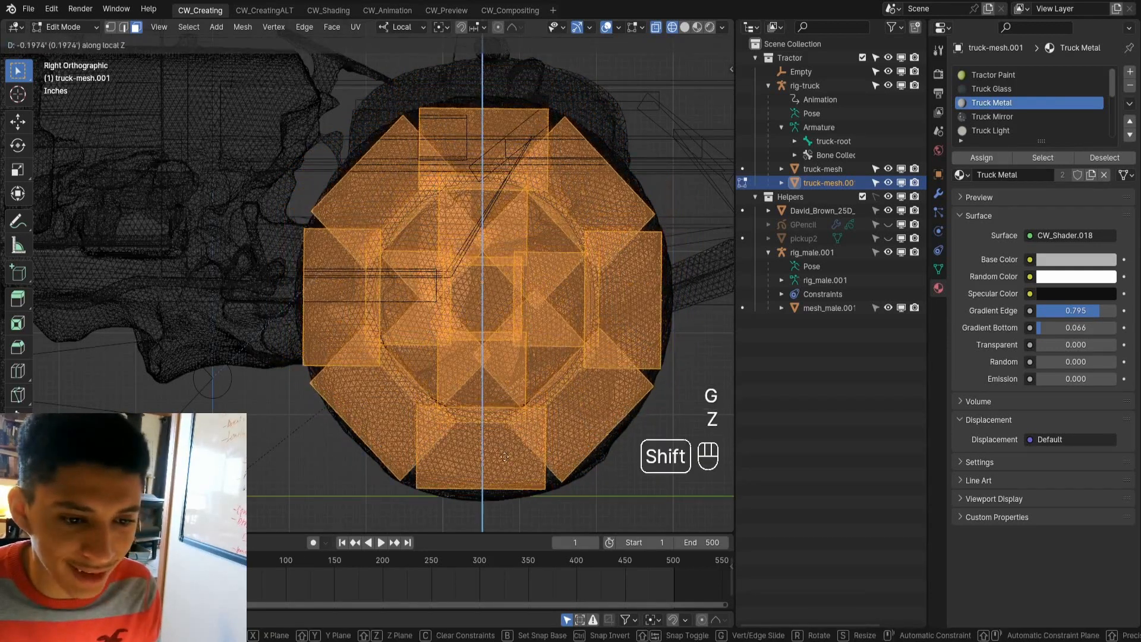
click(506, 456)
key(s)
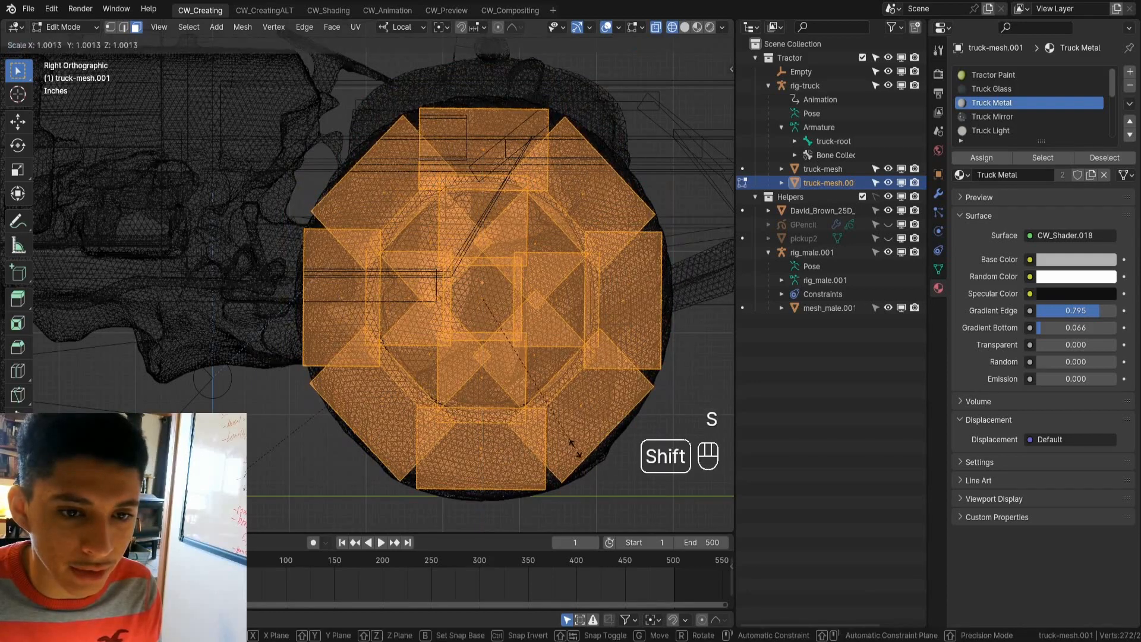
shift+click(613, 468)
- Compare the wheels' width and position with the reference tractor's rear tyres from above in wireframe
mouse_move(612, 469)
middle_down()
mouse_move(552, 395)
mouse_move(313, 374)
mouse_move(478, 440)
mouse_move(500, 397)
middle_up()
key(shift+z)
key(KP_7)
key(shift+z)
scroll(333, 186, up, 4)
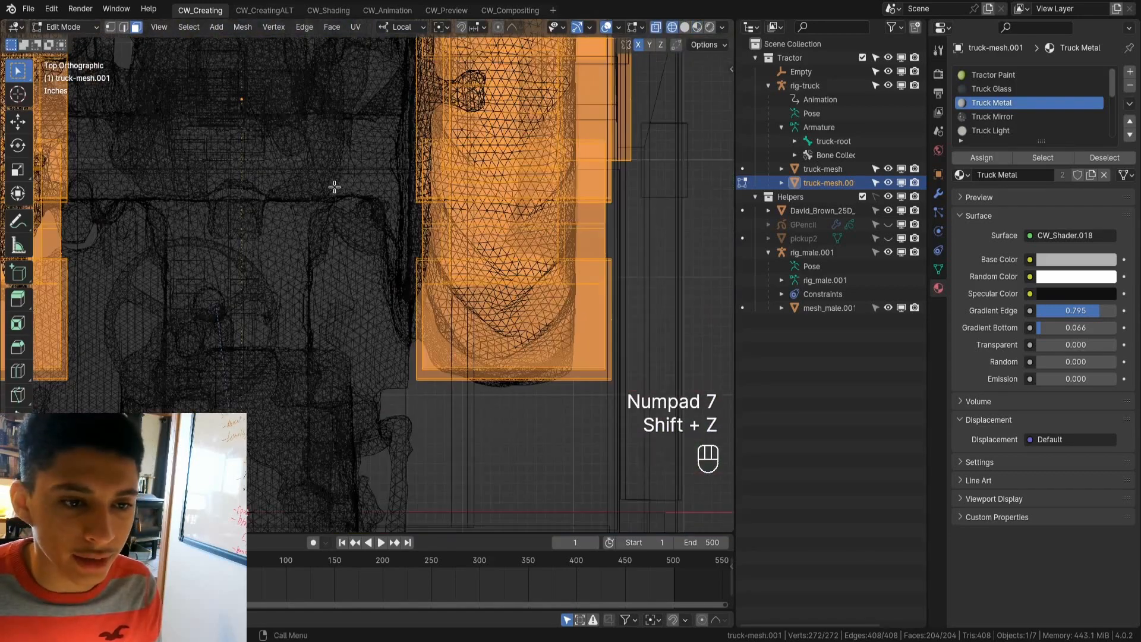
shift+middle_drag(333, 186, 321, 372)
scroll(387, 315, down, 3)
key(s)
key(x)
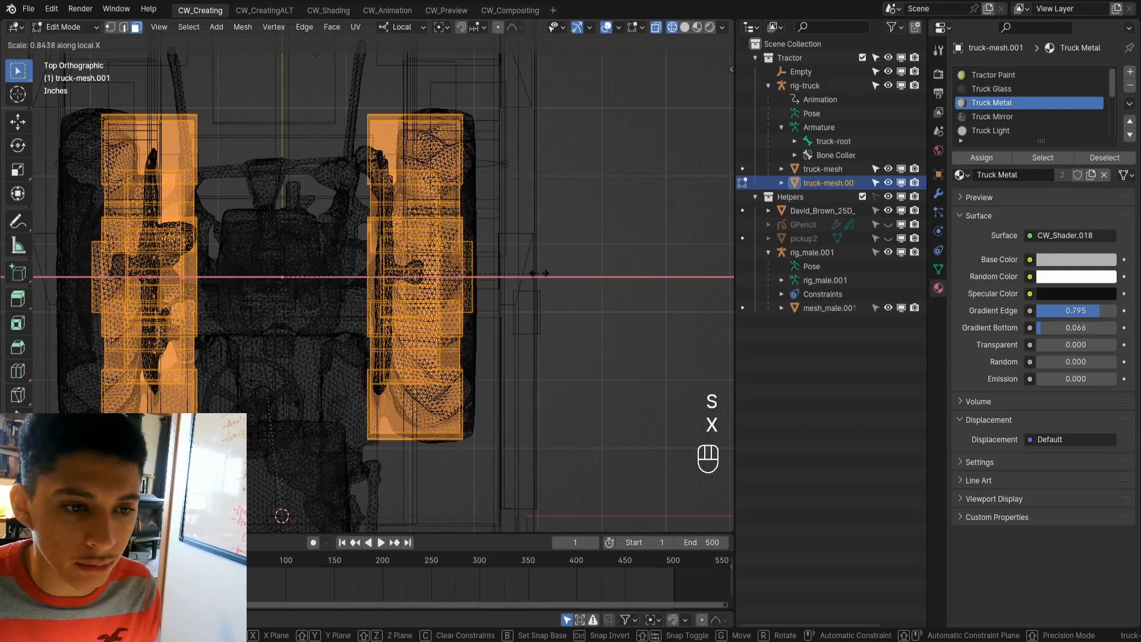
key(Escape)
- Select only the positive-X wheel's vertices and scale them along X to match the reference tyre's width
key(1)
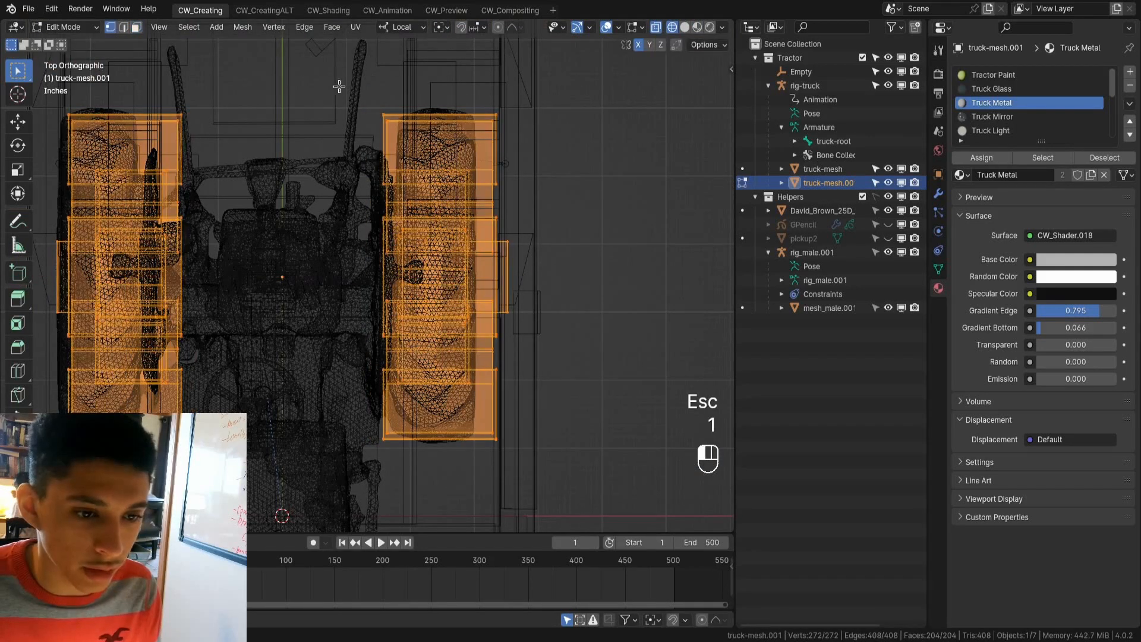
drag(338, 87, 597, 523)
key(g)
key(y)
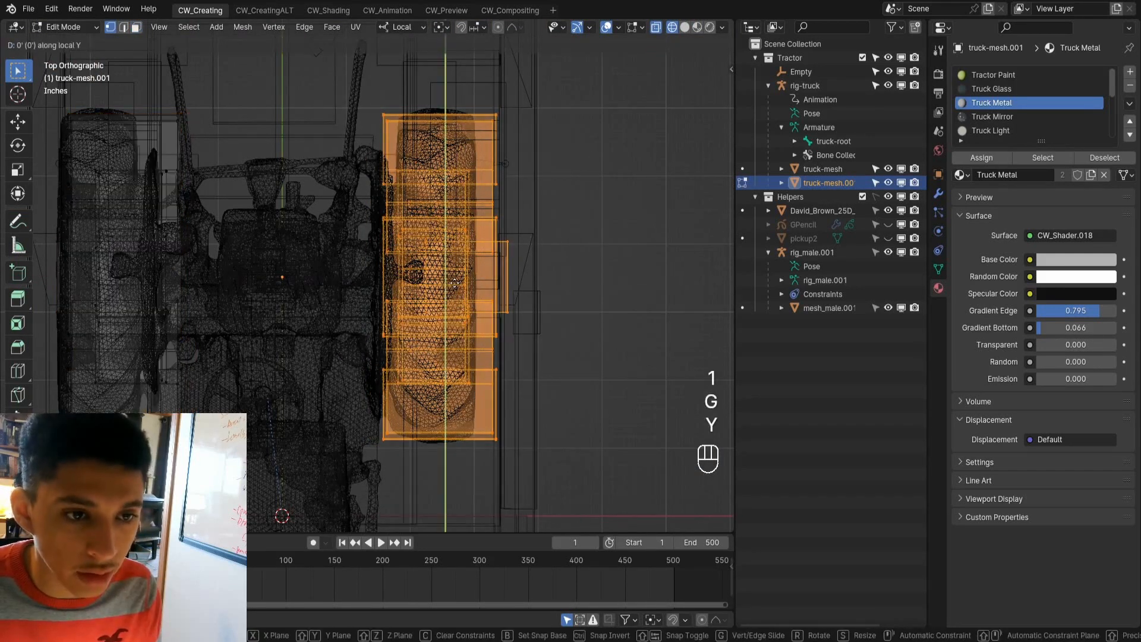
key(Escape)
key(s)
key(x)
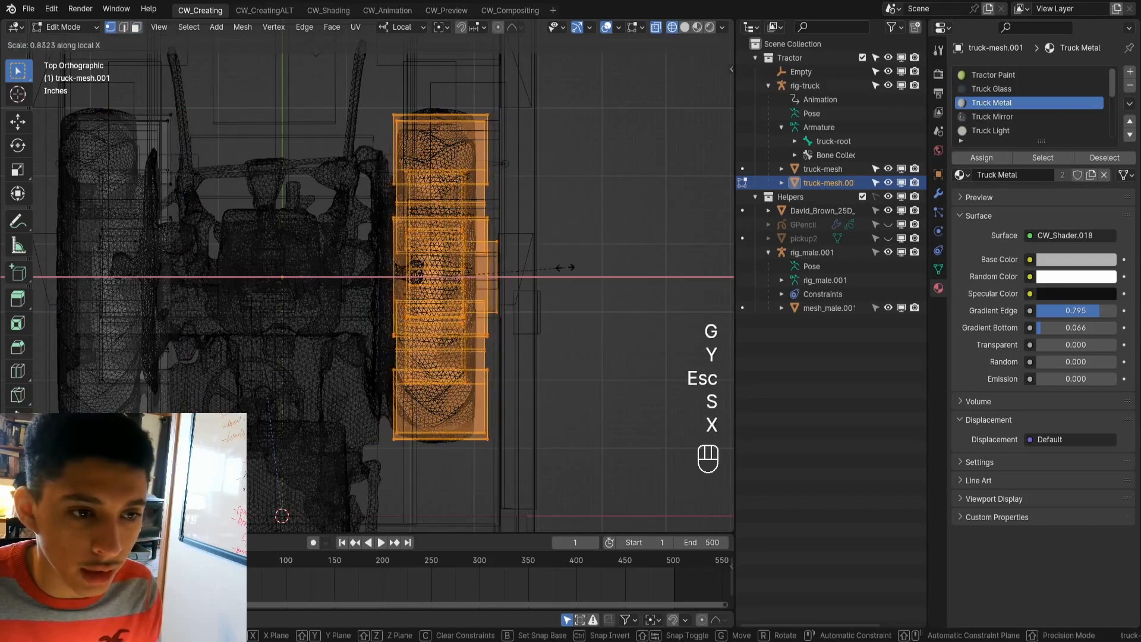
click(548, 270)
- Examine the reference tractor's body and front wheels from above for alignment with the center axis
scroll(360, 300, down, 3)
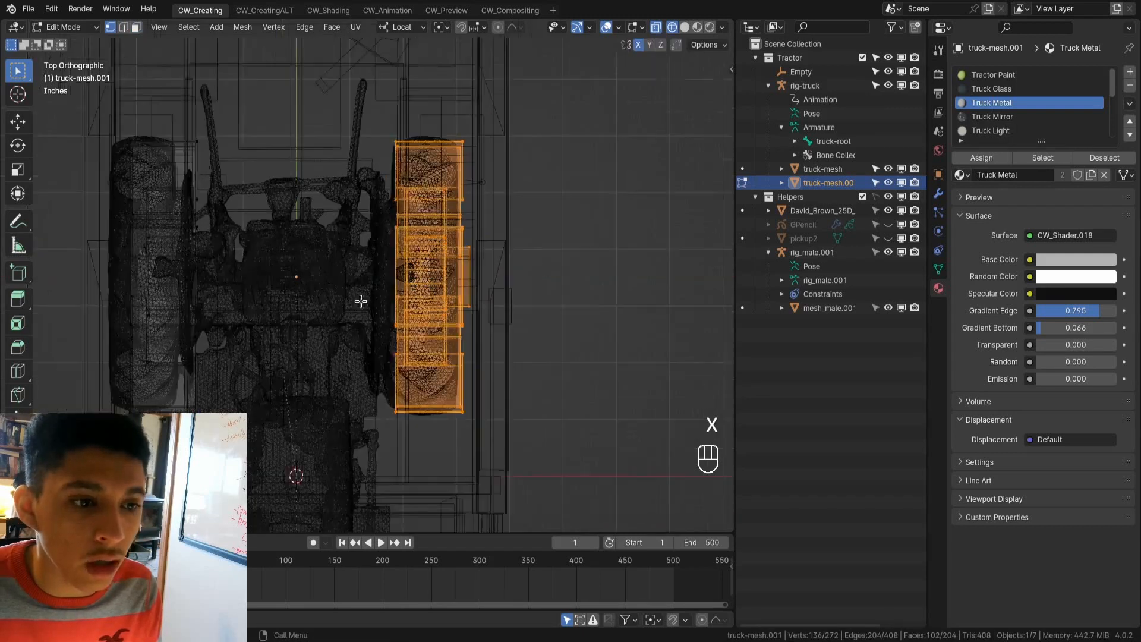
shift+middle_drag(354, 338, 408, 227)
scroll(412, 249, down, 2)
scroll(423, 265, up, 4)
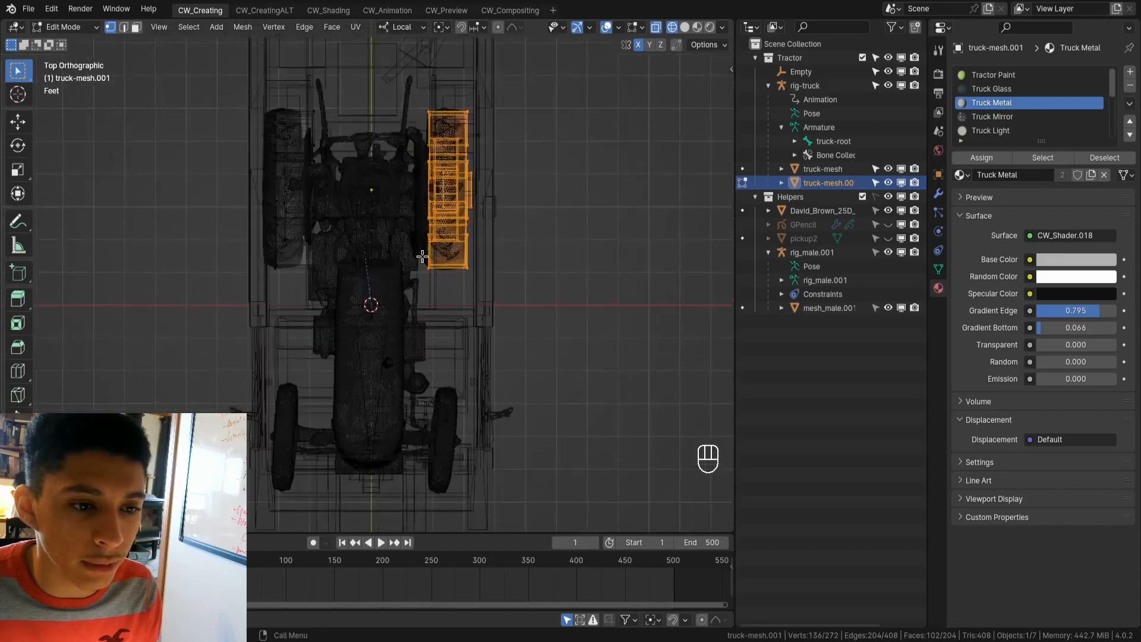
scroll(409, 210, down, 1)
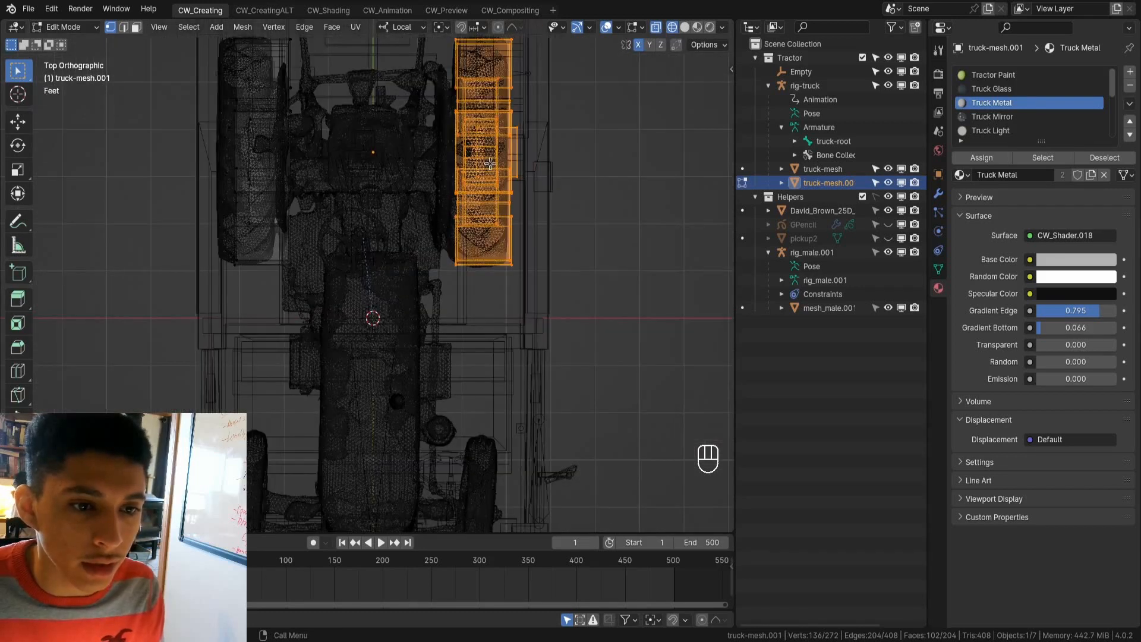
scroll(305, 252, down, 1)
shift+middle_drag(305, 252, 387, 190)
scroll(399, 215, up, 3)
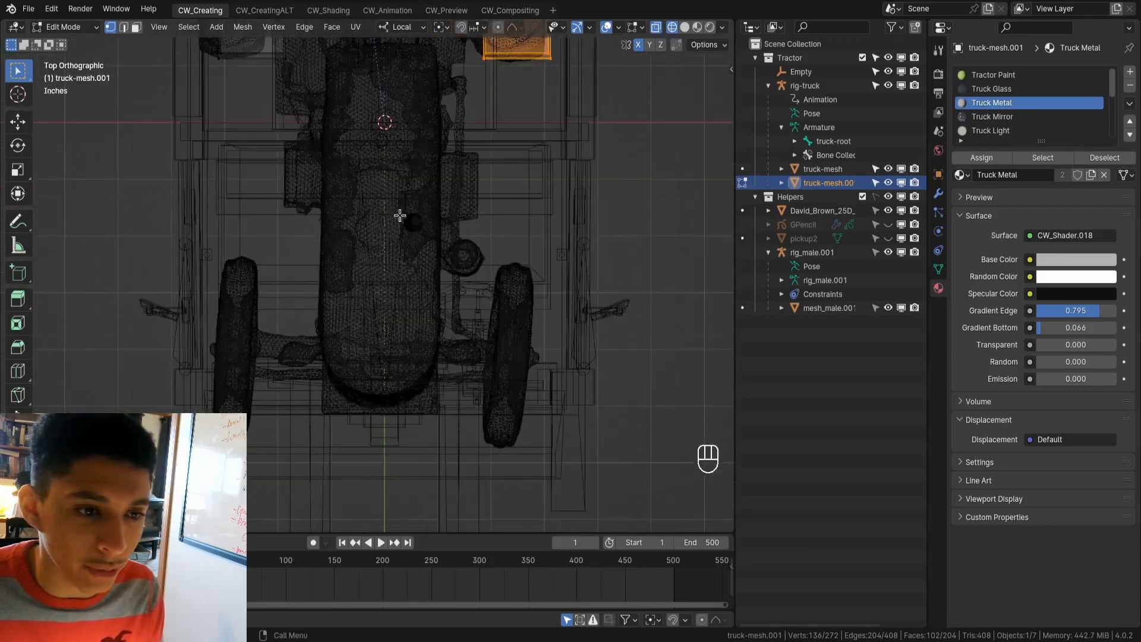
scroll(435, 332, up, 3)
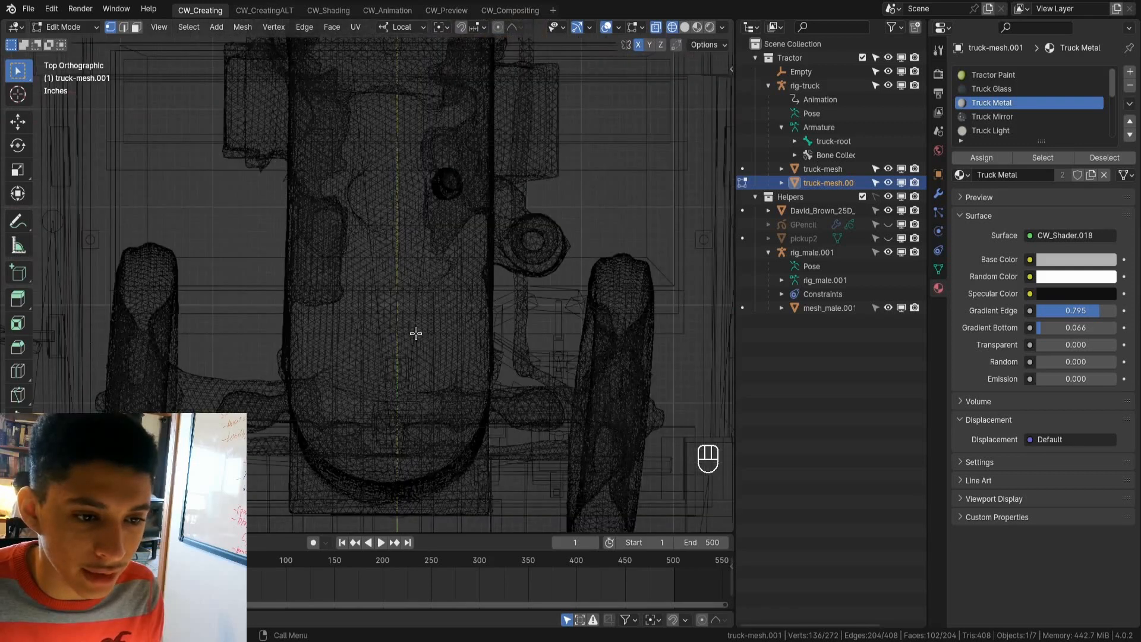
- Leave Edit Mode, make the Helpers collection selectable, and isolate the David Brown reference tractor in local view with material shading
click(159, 331)
click(415, 277)
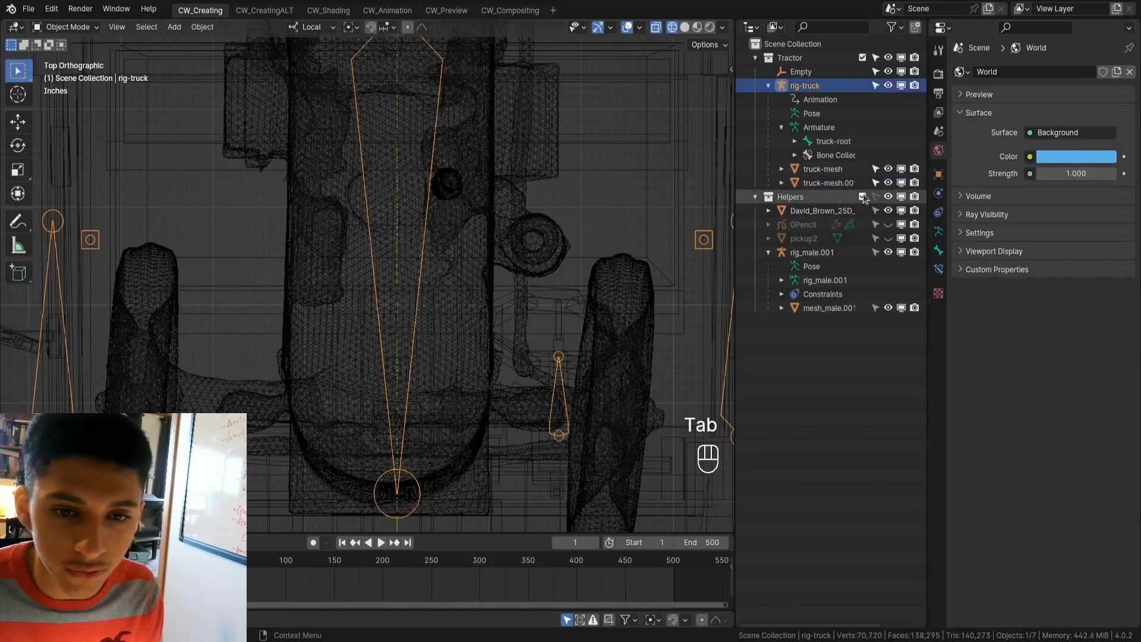
click(467, 247)
scroll(448, 264, down, 1)
scroll(450, 281, up, 3)
shift+middle_drag(481, 356, 475, 235)
scroll(459, 182, down, 3)
scroll(459, 182, down, 1)
scroll(474, 238, up, 2)
shift+middle_drag(476, 310, 431, 90)
key(shift+z)
scroll(413, 235, down, 3)
key(/)
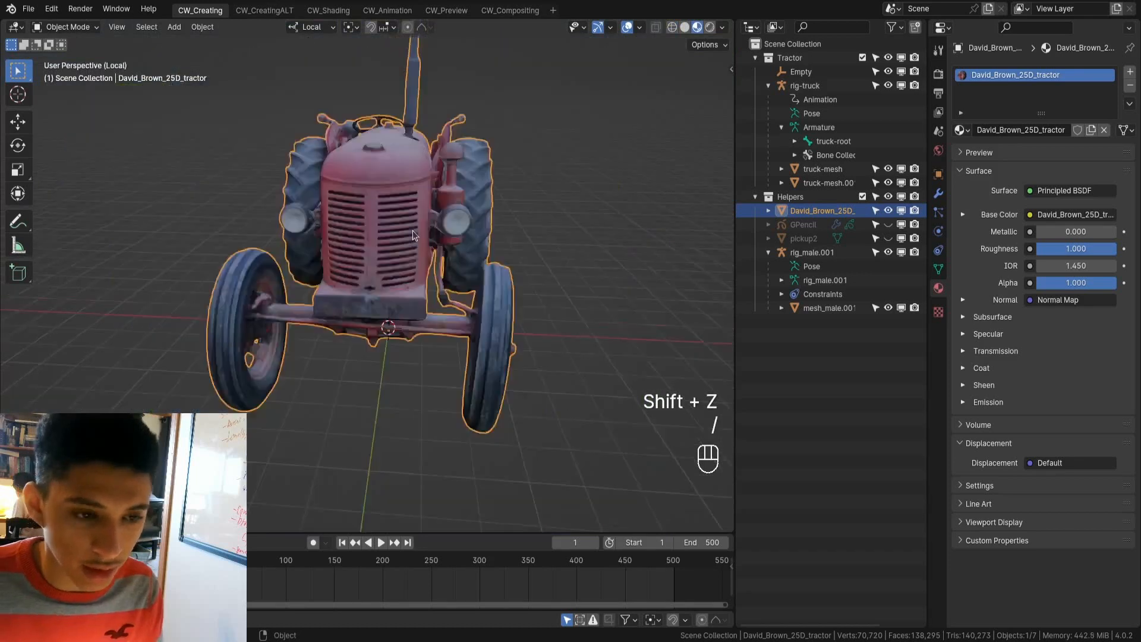
- Shift the reference tractor along X in front view so its grille's centerline meets the vertical axis
key(KP_3)
key(KP_1)
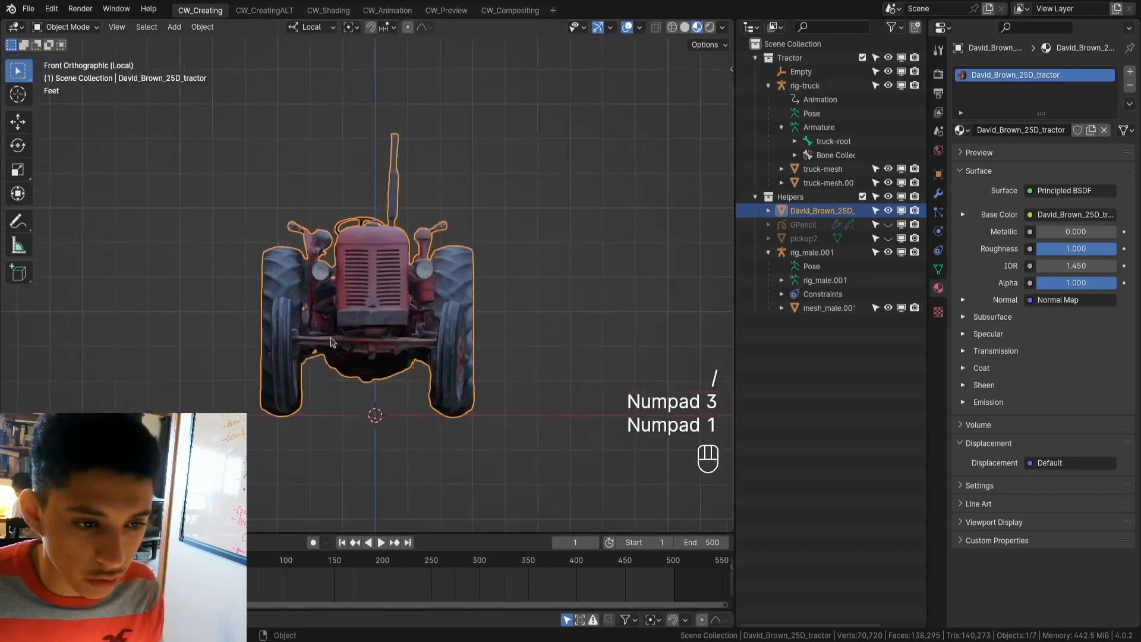
scroll(331, 342, up, 8)
shift+middle_drag(351, 172, 350, 96)
shift+middle_drag(390, 414, 361, 106)
scroll(377, 199, down, 1)
shift+middle_drag(373, 150, 374, 356)
key(shift+z)
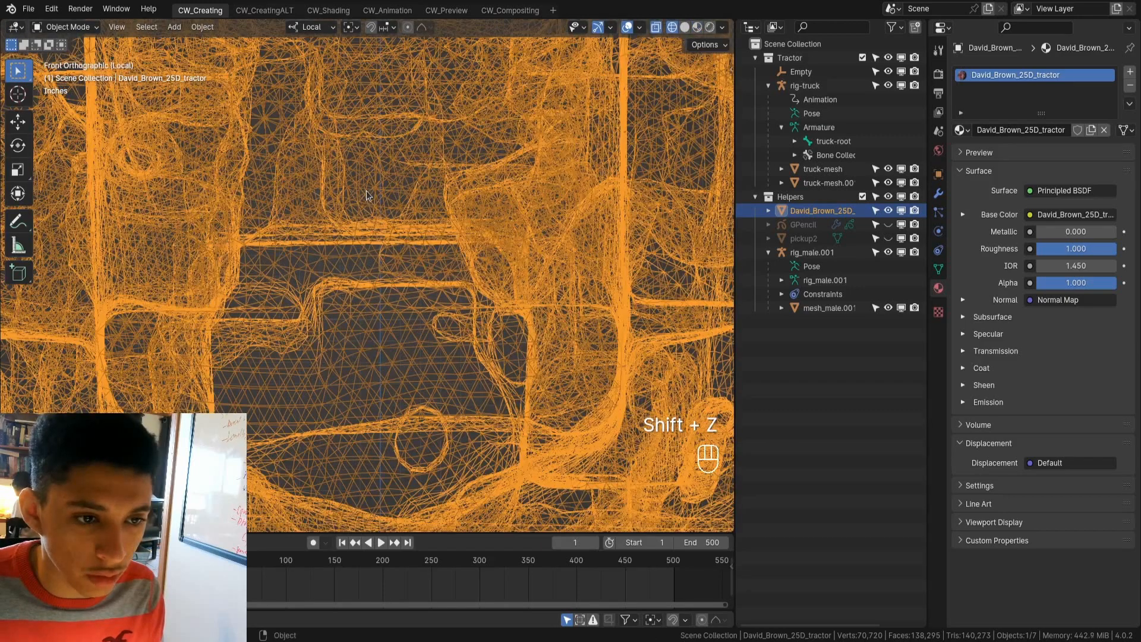
key(g)
key(y)
key(x)
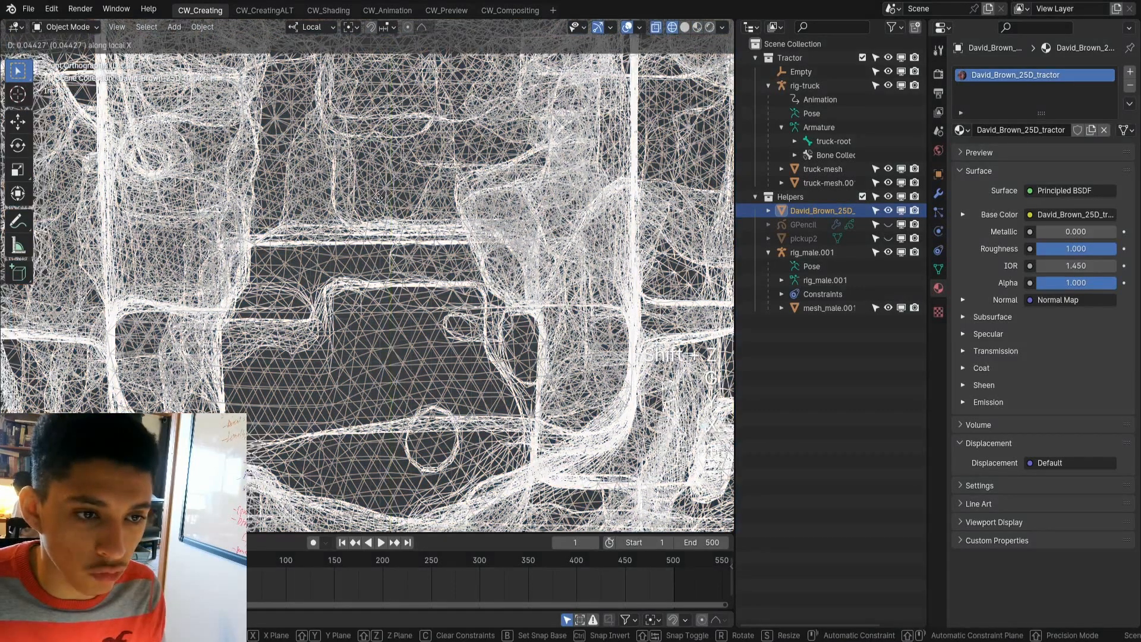
click(386, 198)
key(shift+z)
scroll(386, 208, down, 3)
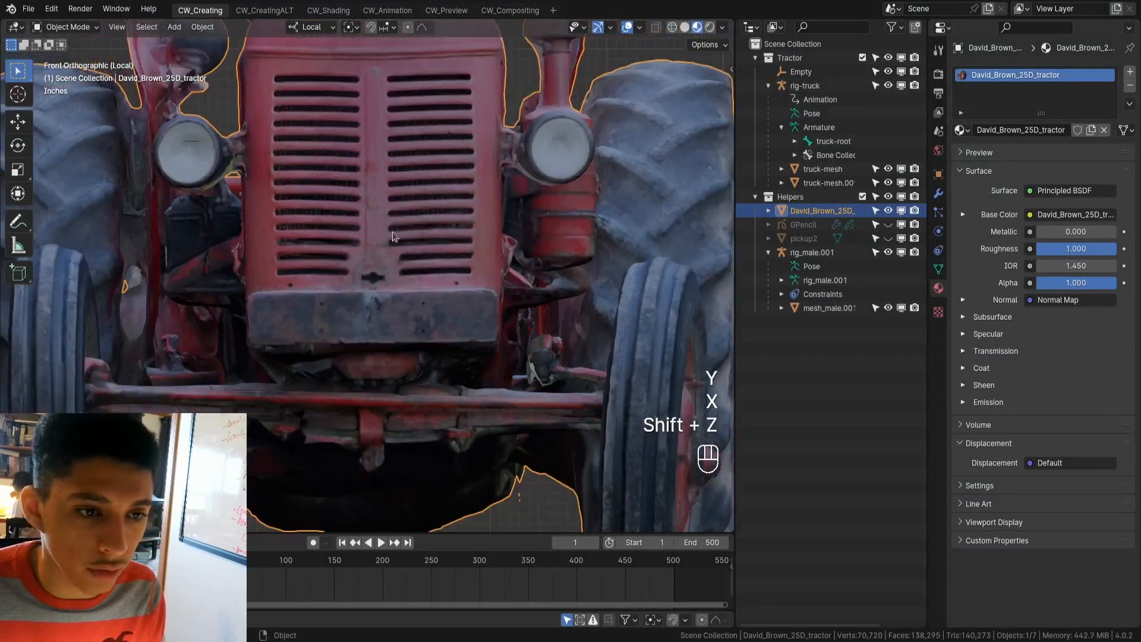
middle_drag(399, 272, 368, 270)
scroll(414, 284, down, 3)
- Check the hood's centering from above and nudge the reference tractor finely along X onto the Y axis
key(shift+z)
key(KP_7)
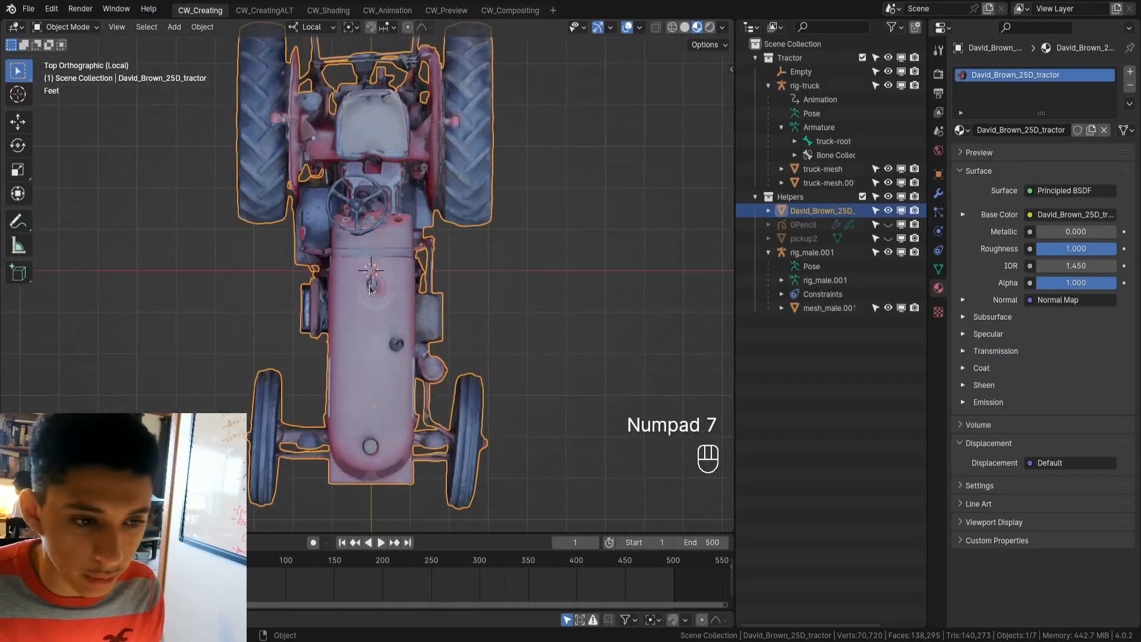
scroll(420, 458, up, 5)
shift+middle_drag(420, 457, 420, 152)
scroll(419, 284, up, 4)
shift+middle_drag(406, 371, 384, 103)
key(shift+z)
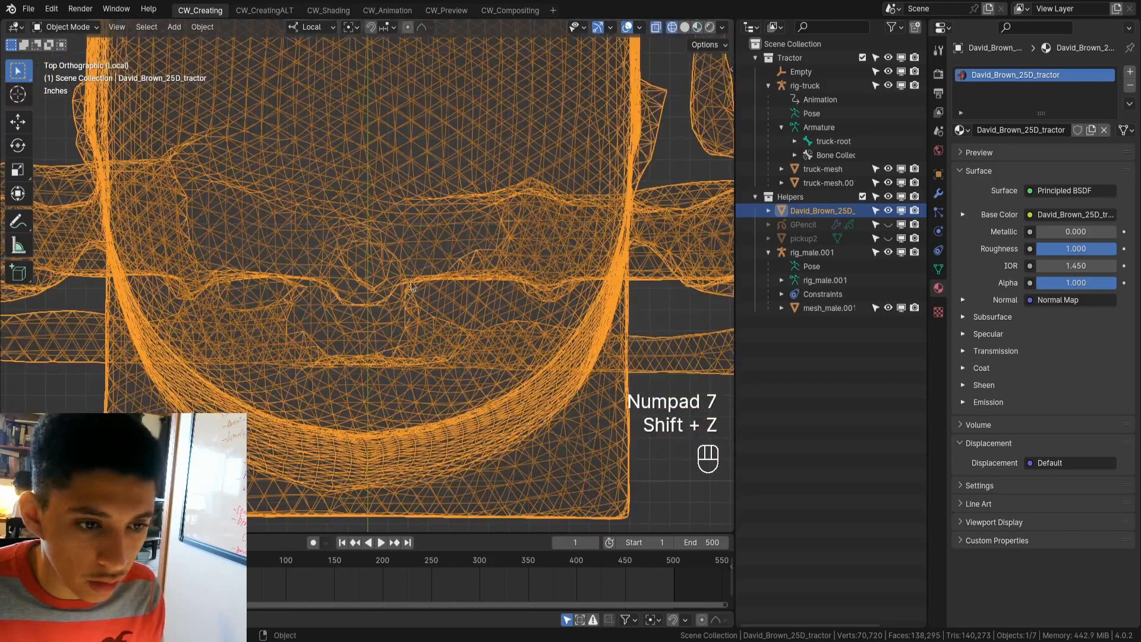
scroll(383, 238, up, 6)
key(shift+z)
scroll(386, 317, down, 5)
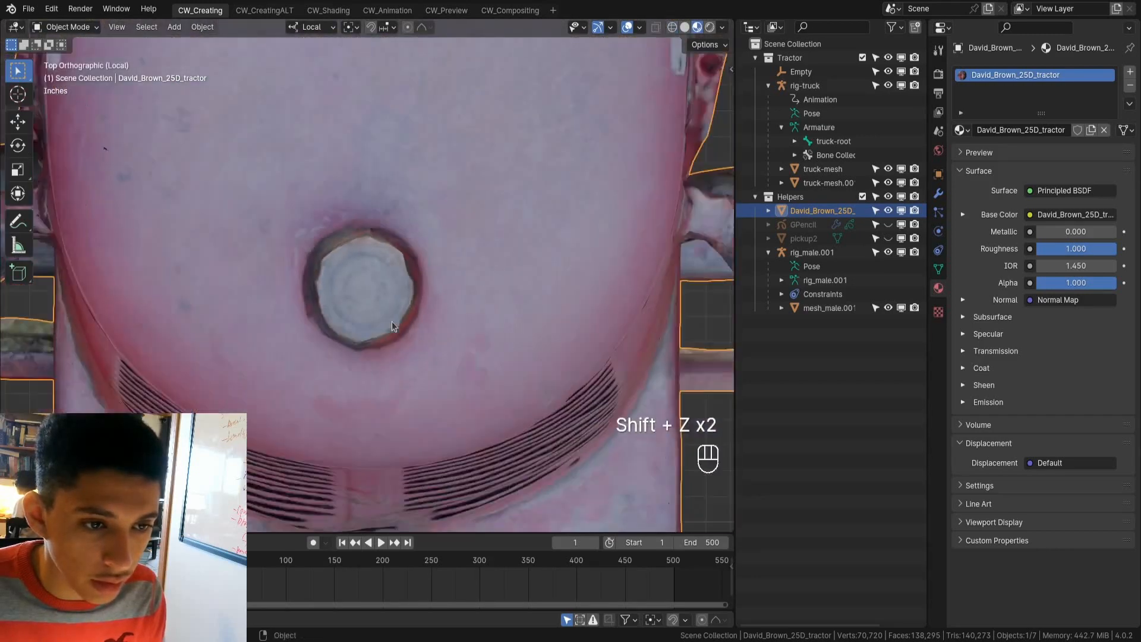
key(shift+z)
key(g)
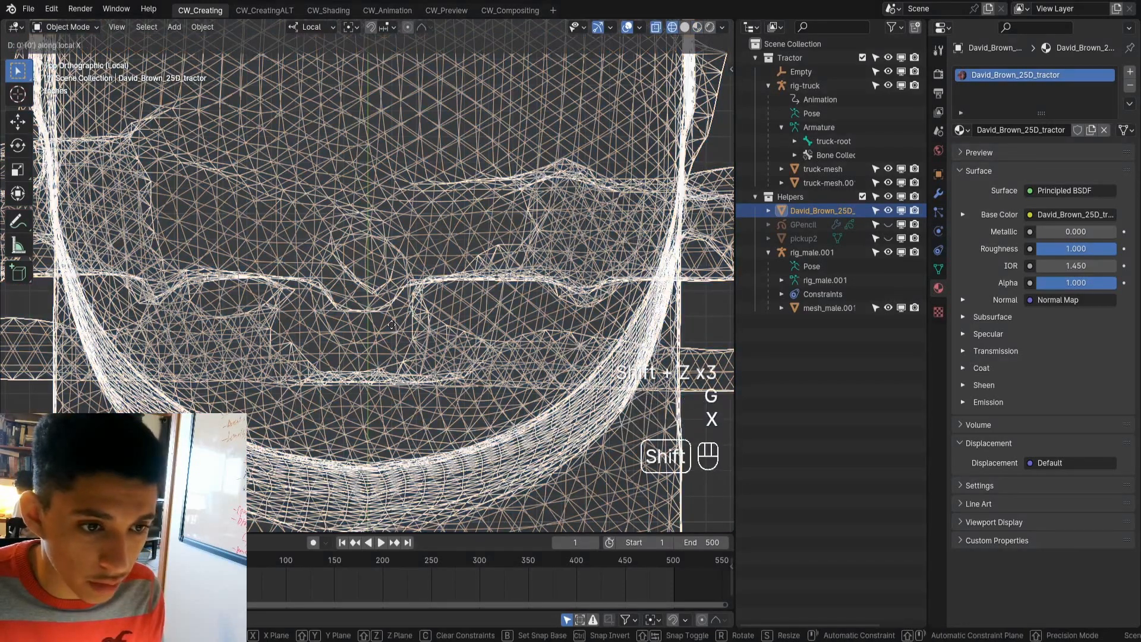
key(x)
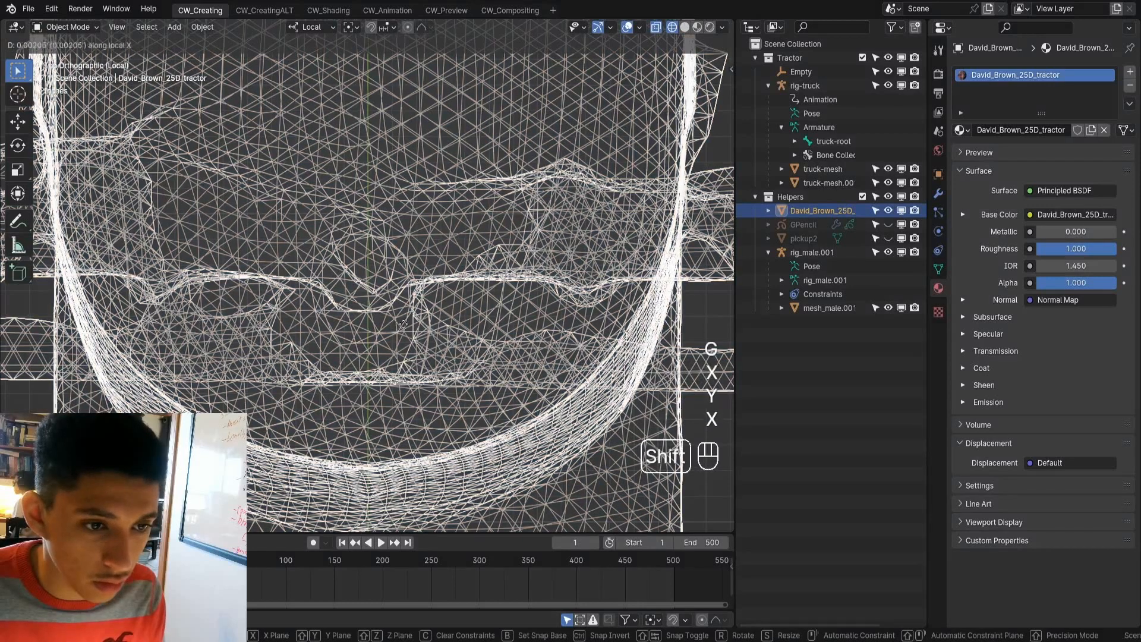
shift+click(409, 325)
- Fine-tune the reference tractor's X position in a close front view to center the grille's middle strip
middle_drag(420, 328, 434, 267)
key(KP_1)
key(shift+z)
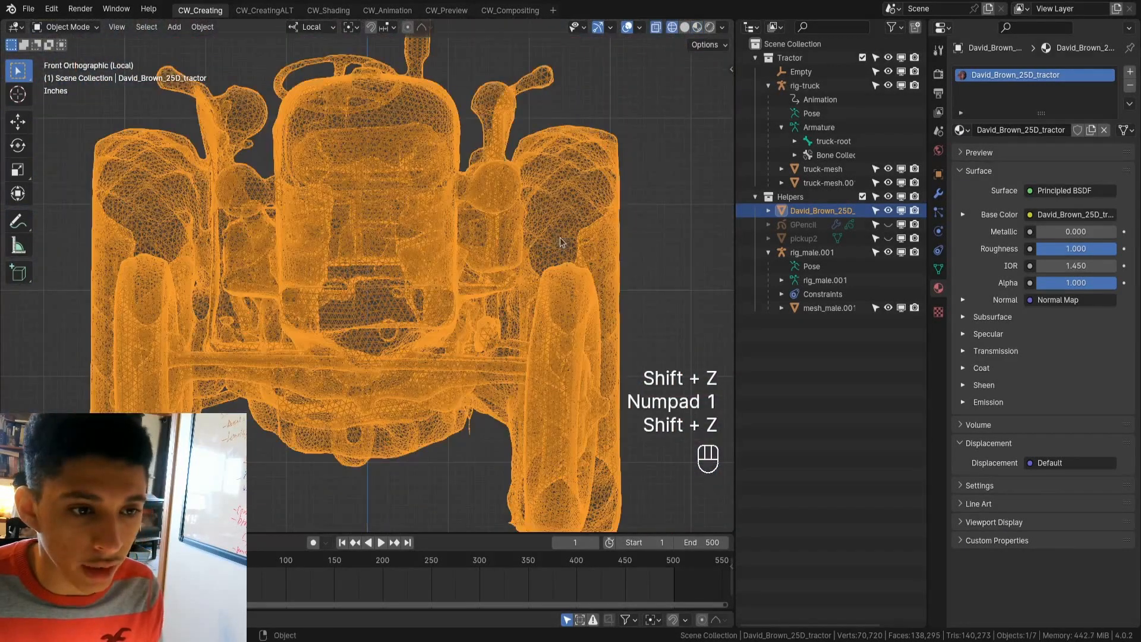
scroll(394, 187, up, 6)
shift+middle_drag(401, 162, 423, 399)
key(shift+z)
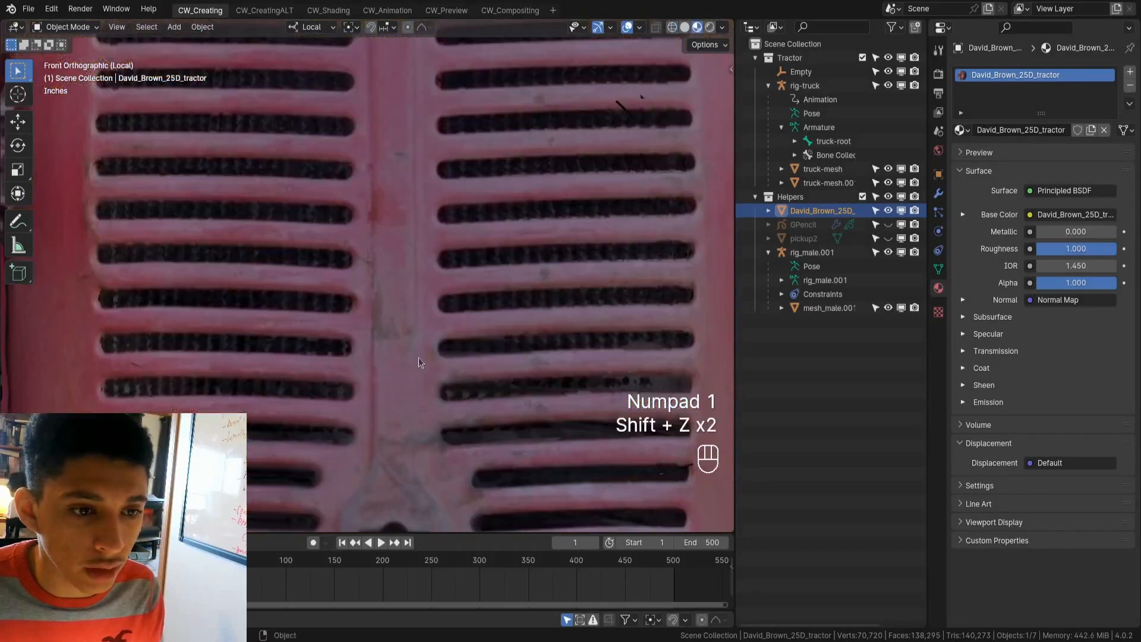
scroll(401, 237, up, 8)
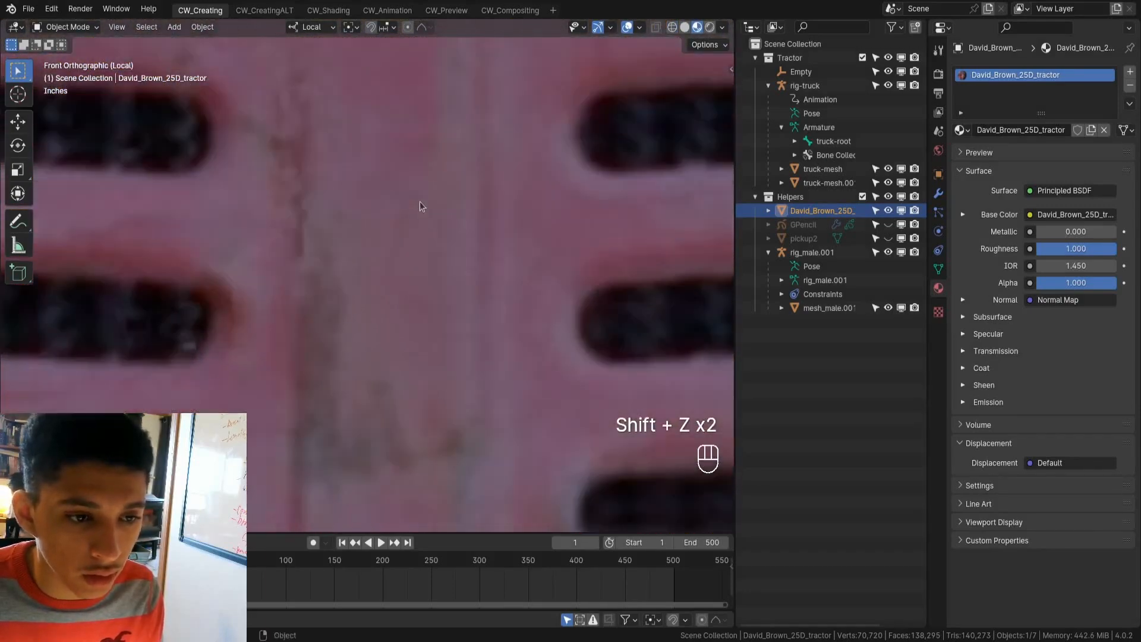
key(shift+z)
key(shift+z)
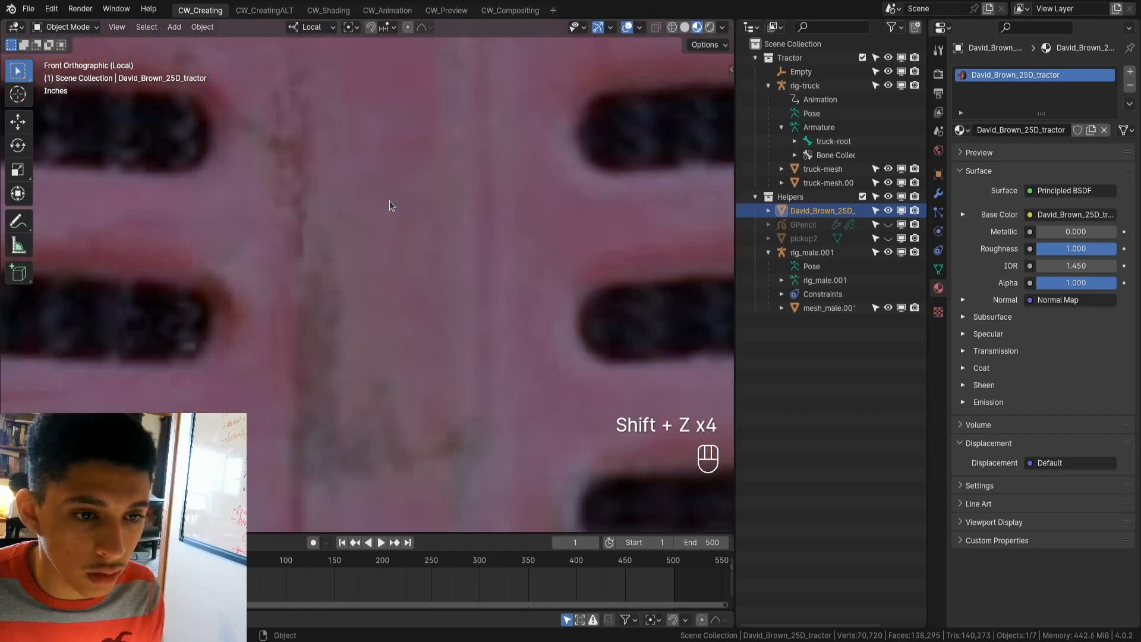
key(shift+z)
key(g)
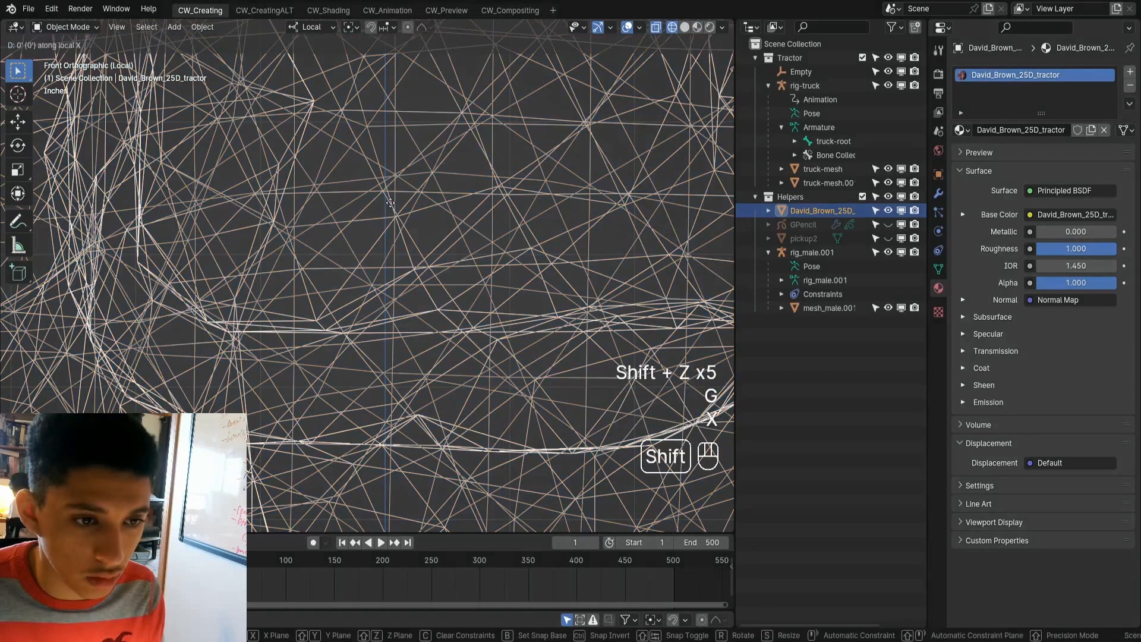
shift+click(365, 204)
key(shift+z)
key(shift+z)
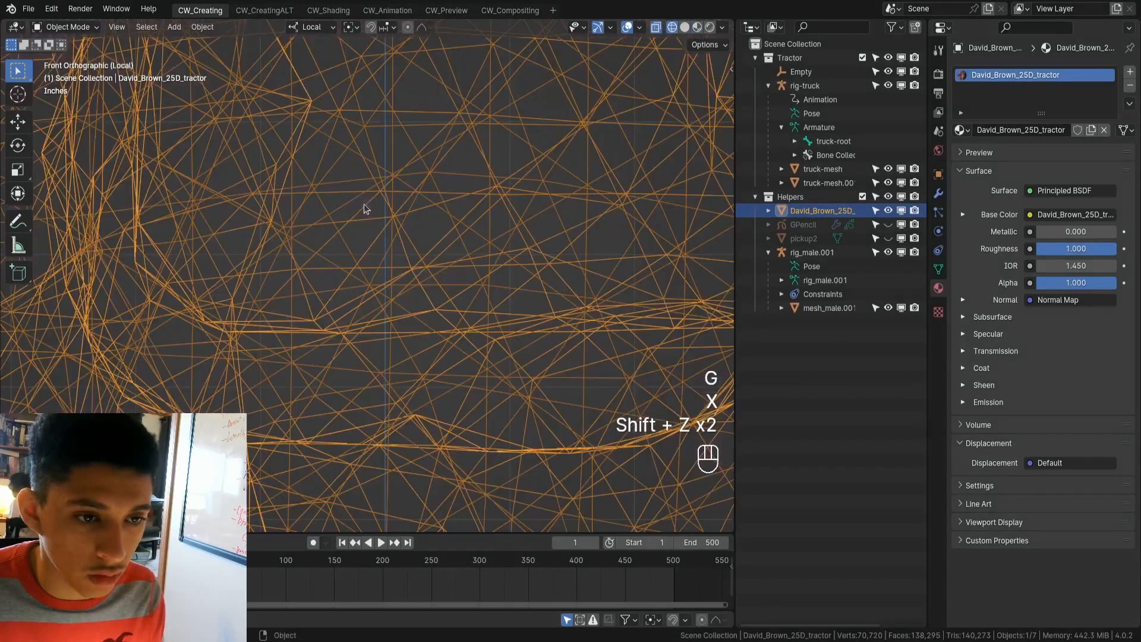
- Apply the repositioned reference tractor's transforms
scroll(466, 252, down, 3)
key(ctrl+a)
click(465, 255)
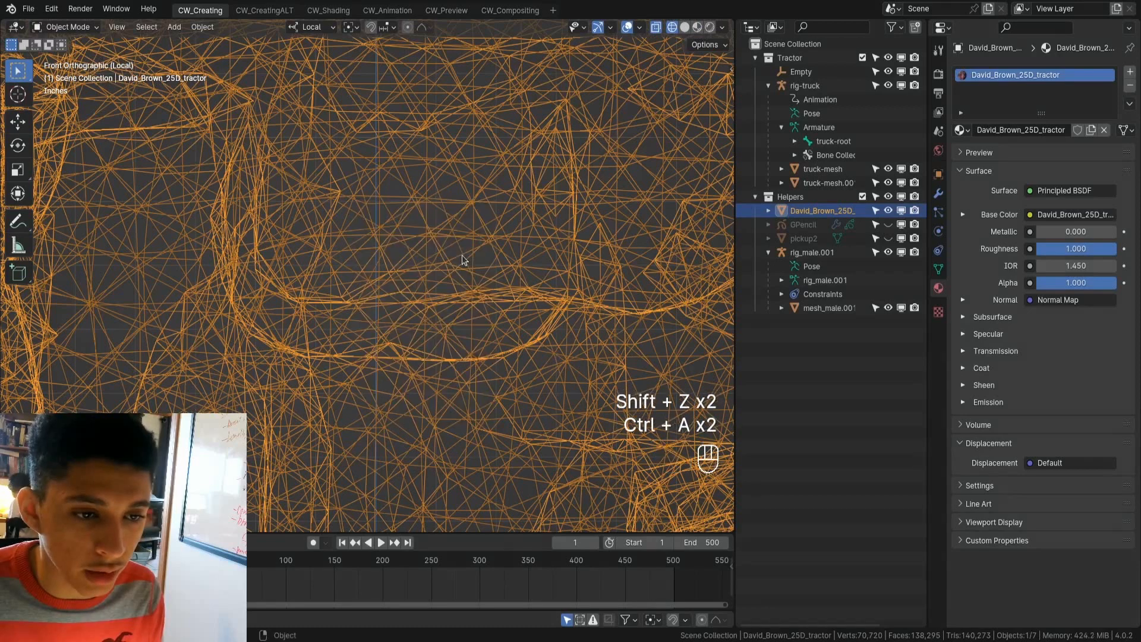
- Apply the reference tractor's transforms once more and save the file
key(ctrl+a)
click(447, 270)
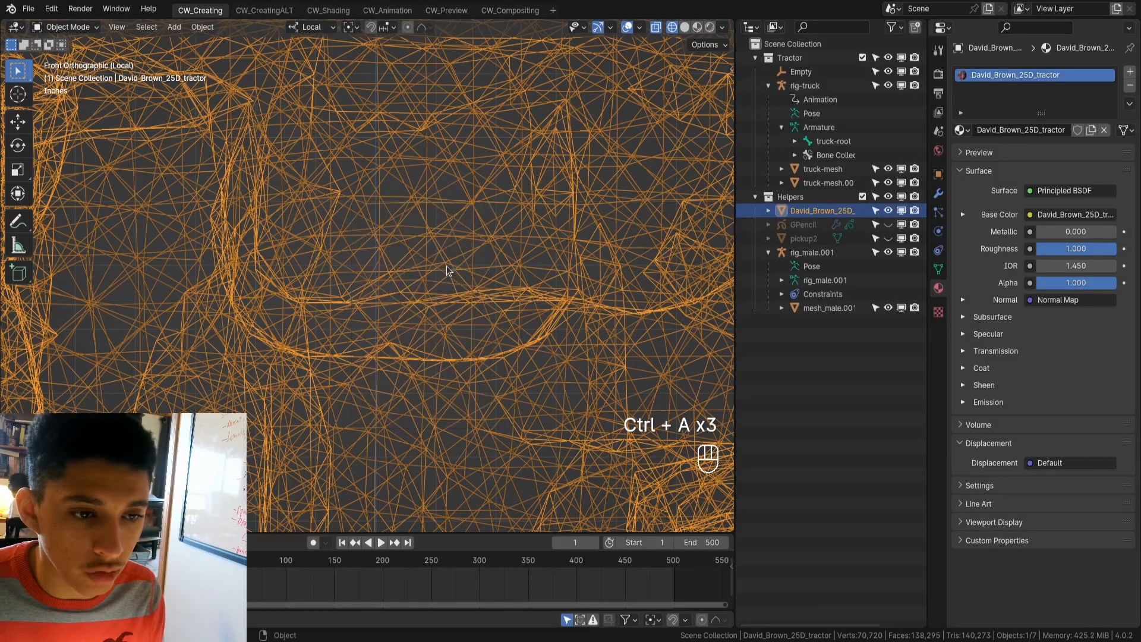
key(ctrl+s)
scroll(447, 270, down, 6)
middle_drag(447, 271, 364, 362)
scroll(462, 324, down, 5)
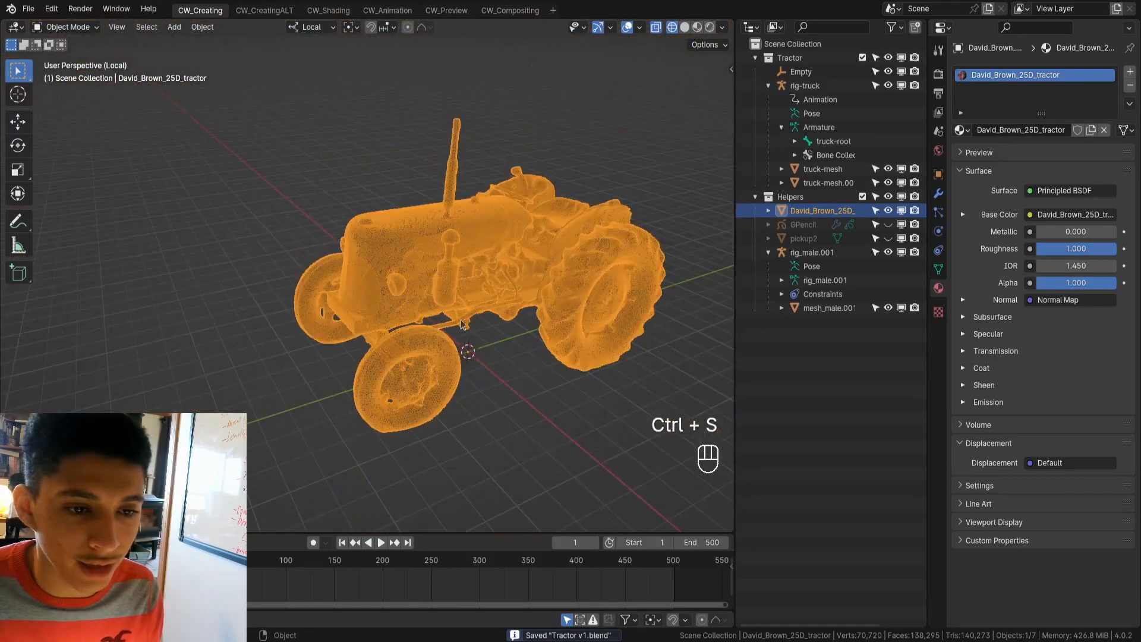
- Make the Helpers collection unselectable and hide the green truck body in the full, material-shaded scene
click(878, 197)
key(slash)
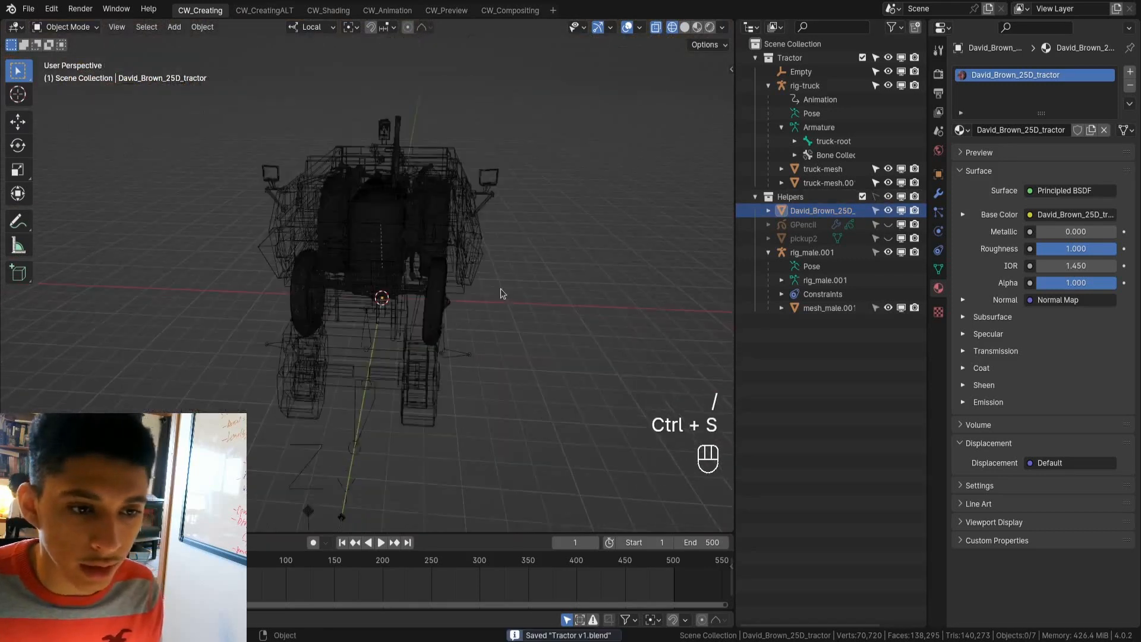
key(shift+z)
middle_drag(503, 293, 547, 244)
click(551, 235)
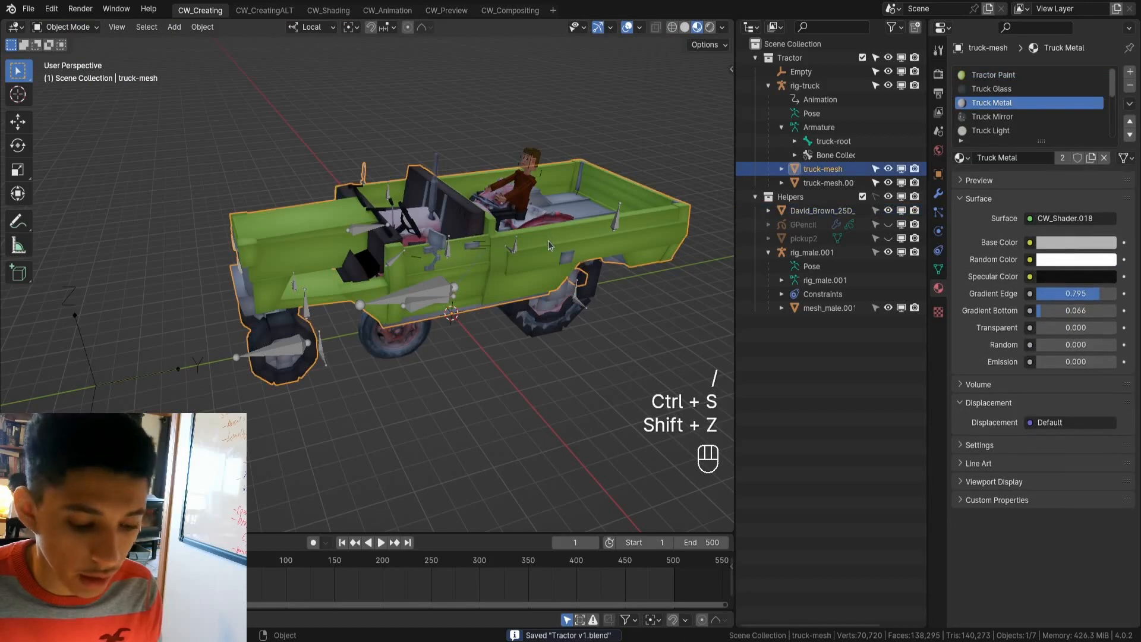
key(h)
- Edit the wheel mesh and narrow the +X-side rear wheel along local X to match the reference tire in top view
click(551, 270)
scroll(551, 270, up, 5)
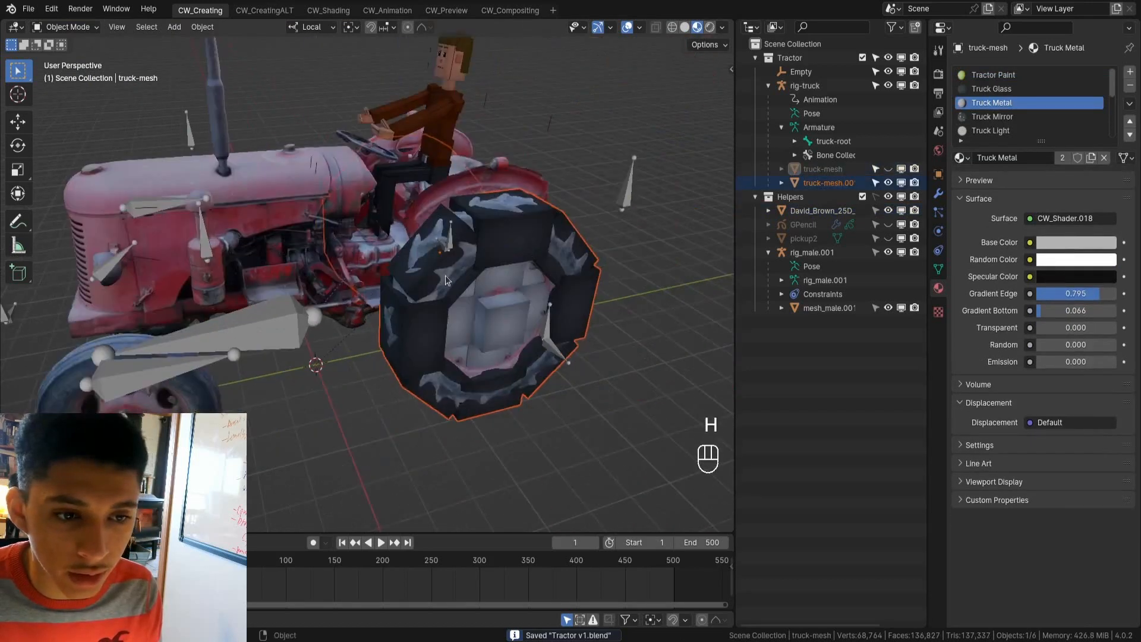
scroll(446, 277, up, 2)
mouse_move(535, 324)
shift+middle_down()
mouse_move(535, 338)
mouse_move(404, 294)
mouse_move(520, 308)
shift+middle_up()
key(Tab)
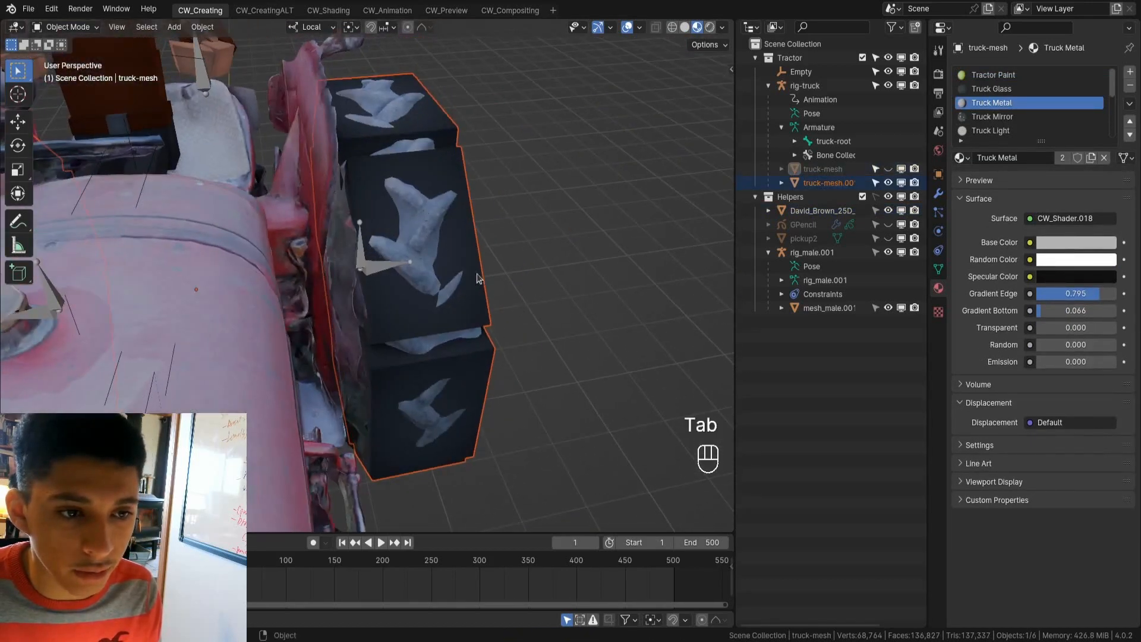
key(Tab)
key(KP_7)
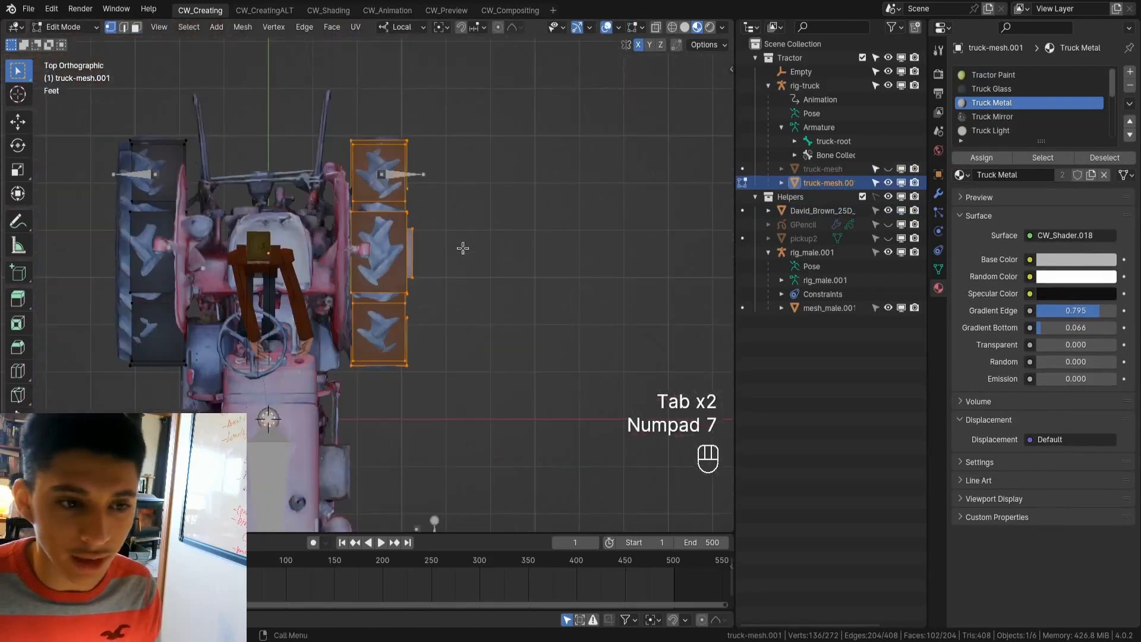
scroll(421, 233, up, 5)
key(s)
key(x)
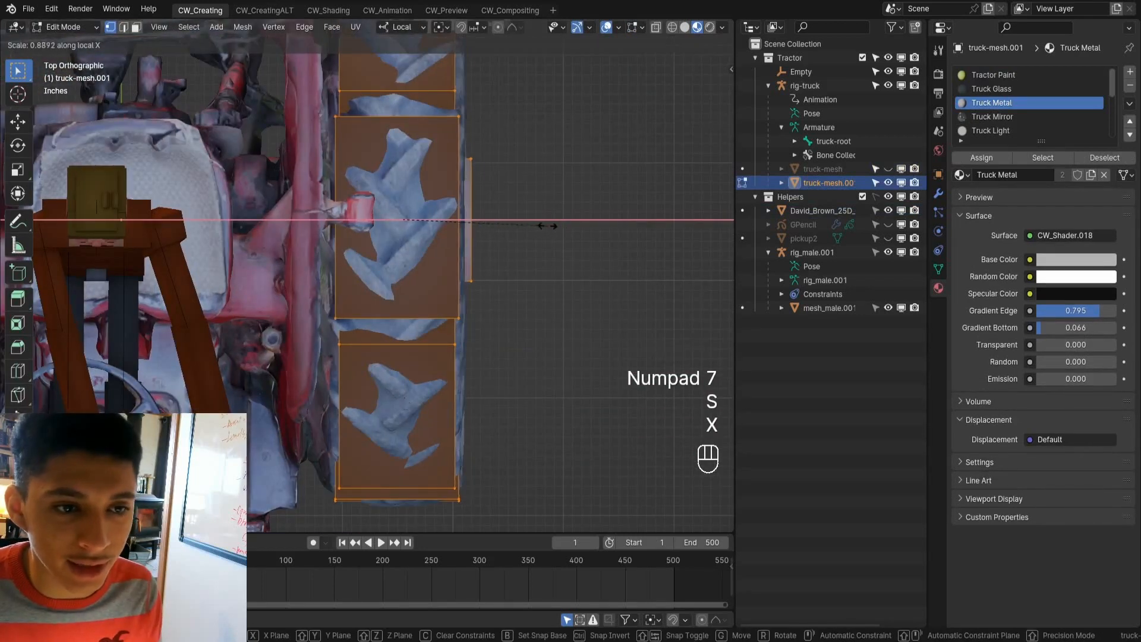
click(559, 224)
scroll(495, 253, down, 2)
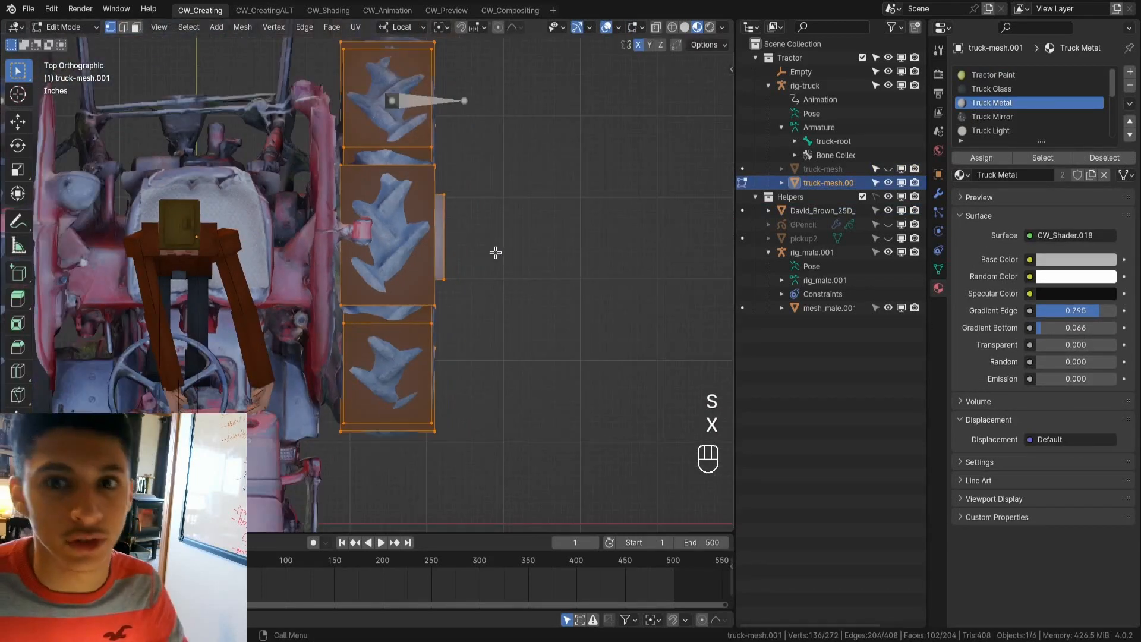
- Examine the rear wheel's hub and tire blocks against the reference wheel from several angles
scroll(496, 252, down, 1)
middle_drag(438, 309, 348, 217)
scroll(367, 273, up, 5)
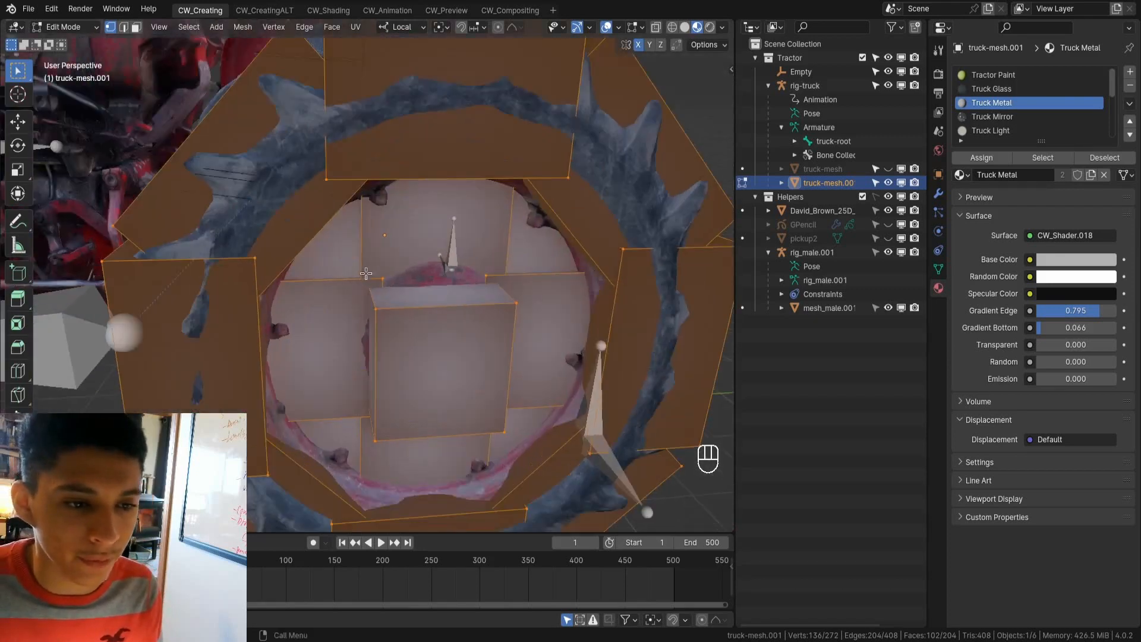
middle_drag(366, 272, 386, 306)
scroll(392, 300, up, 5)
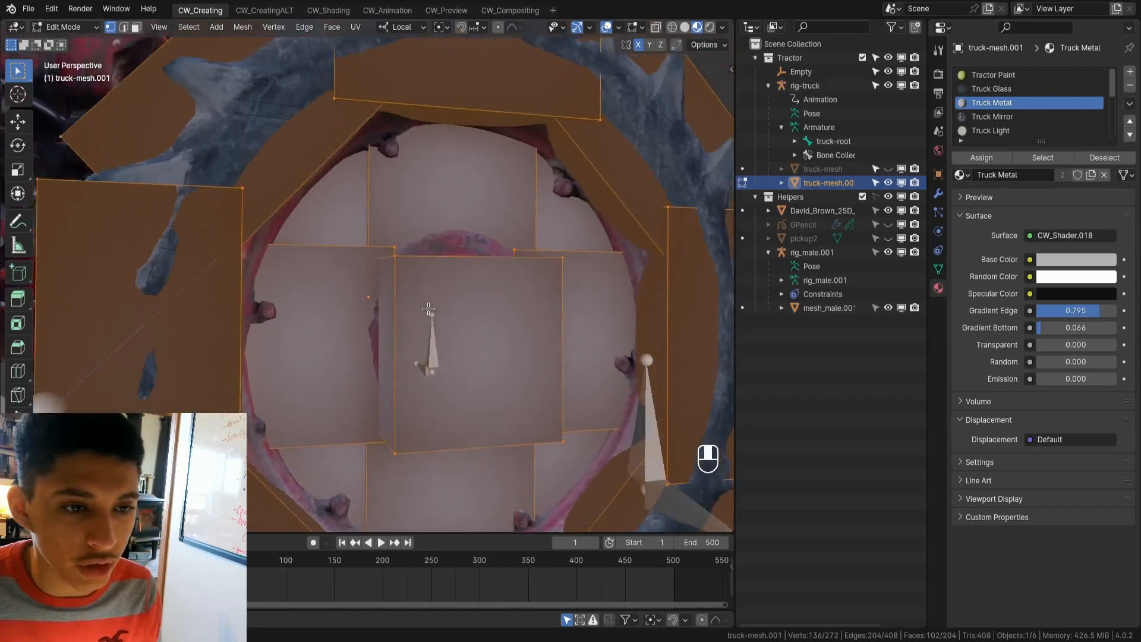
scroll(400, 294, down, 5)
key(alt+a)
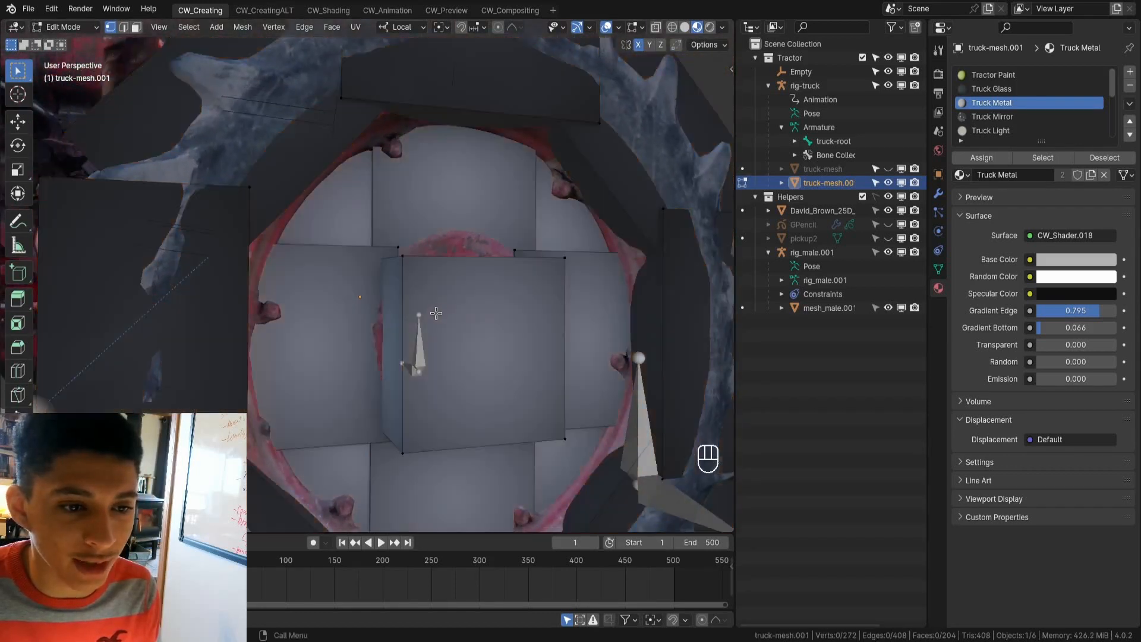
middle_drag(428, 308, 430, 342)
key(Tab)
scroll(429, 342, down, 5)
scroll(411, 308, up, 6)
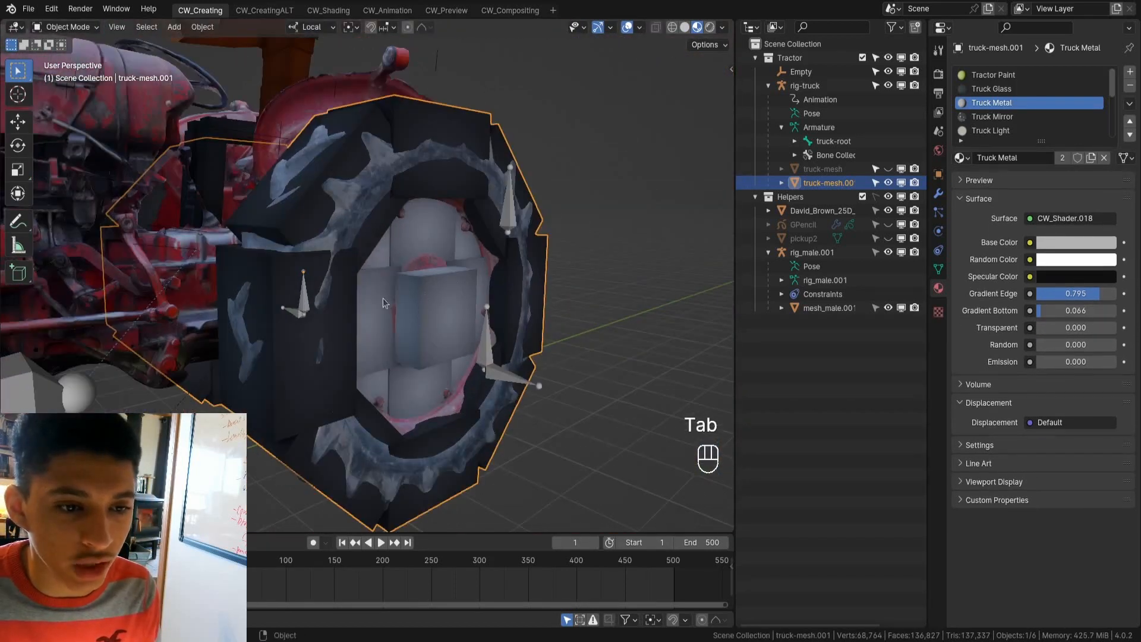
scroll(384, 303, down, 4)
middle_drag(384, 303, 476, 315)
scroll(477, 316, up, 5)
middle_drag(384, 249, 418, 272)
scroll(392, 271, down, 4)
key(Tab)
key(a)
key(x)
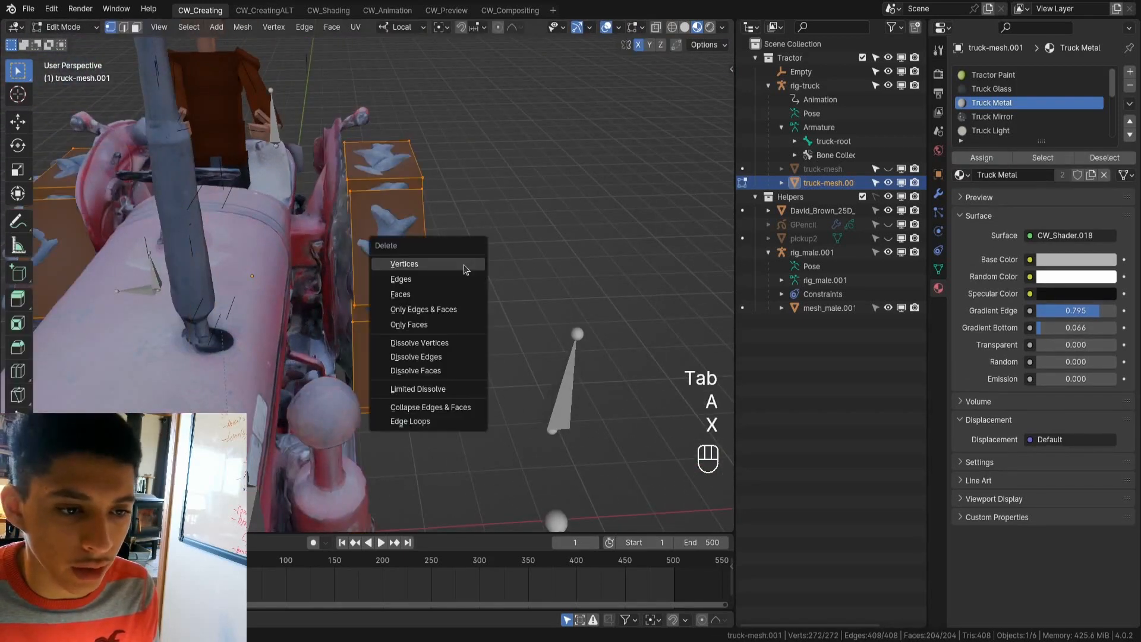
key(s)
key(x)
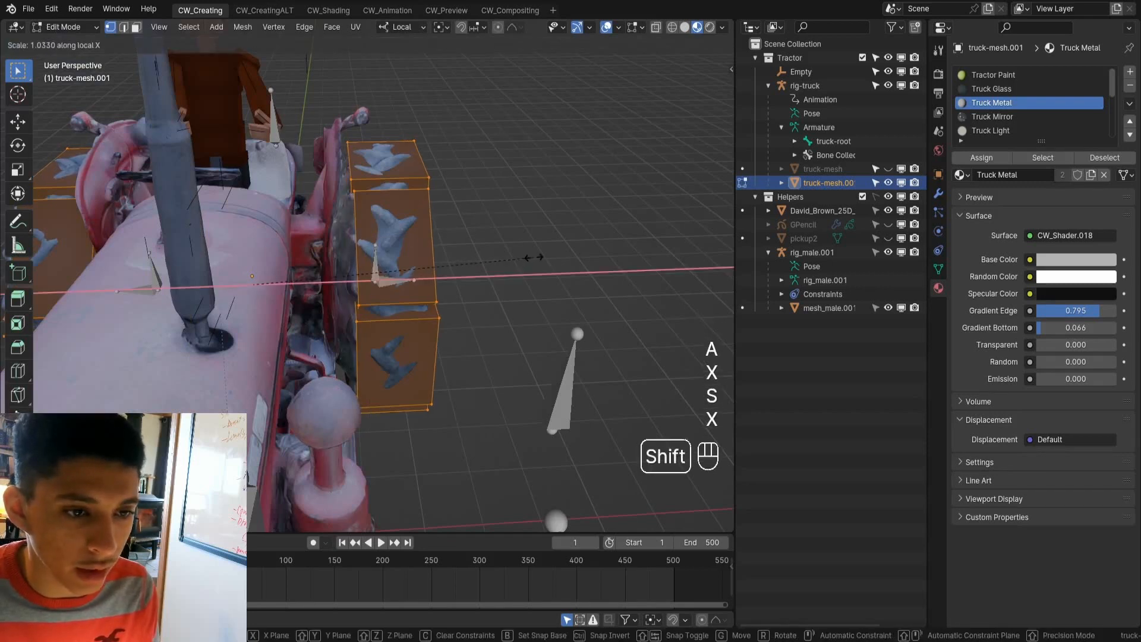
key(Escape)
- Select only the +X-side rear wheel, try scaling it along local X, and undo the scaling
key(shift+z)
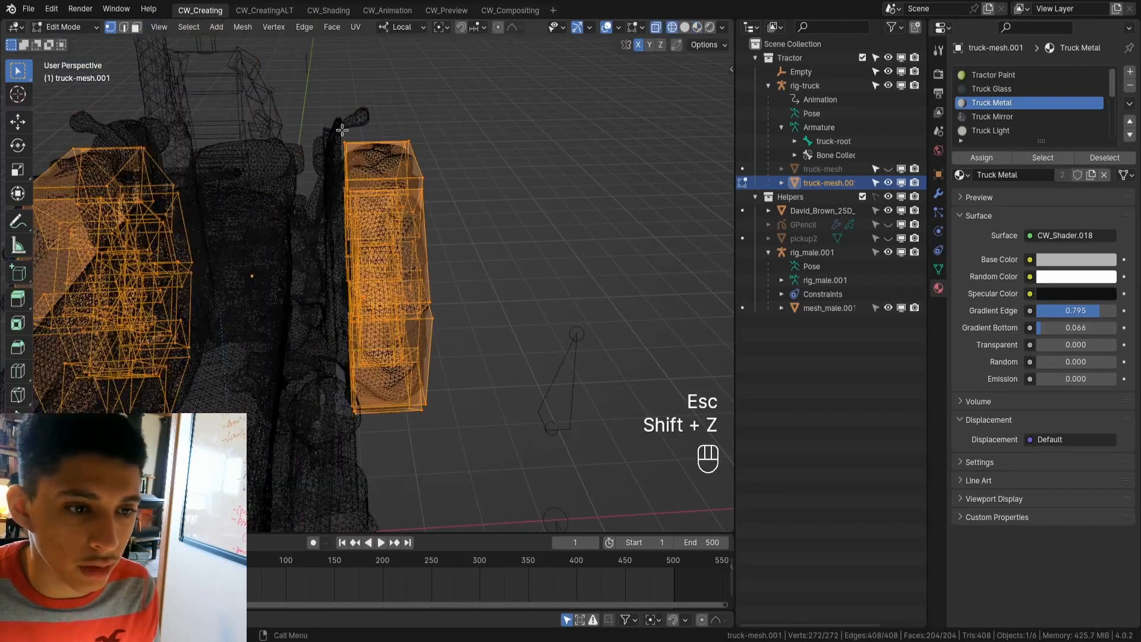
drag(305, 91, 539, 471)
key(shift+z)
key(s)
key(x)
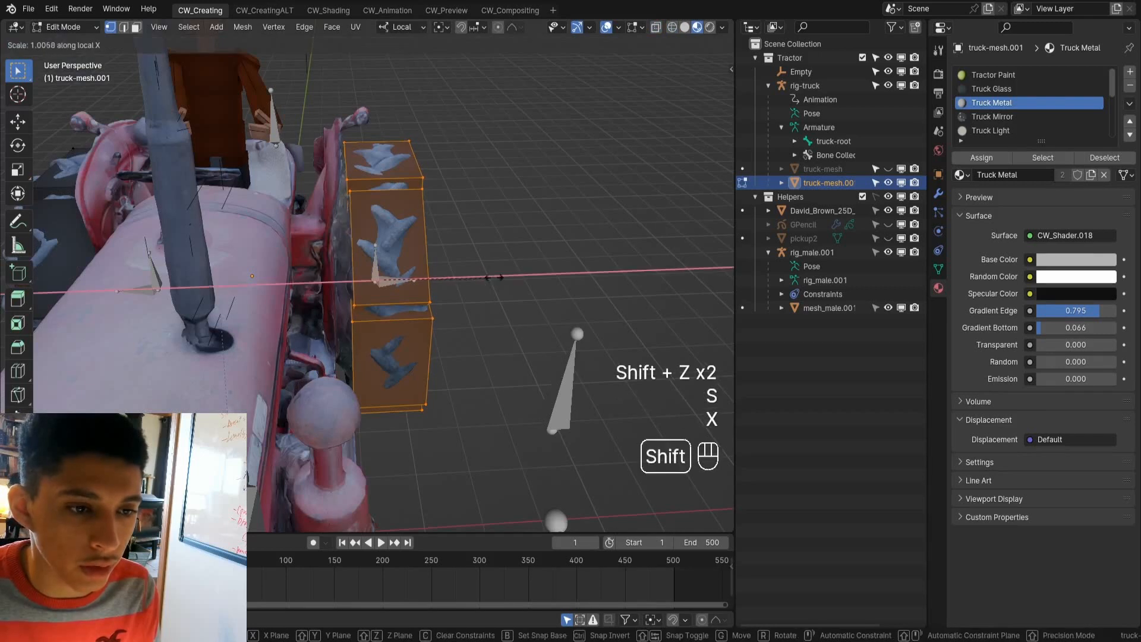
click(551, 270)
scroll(473, 270, up, 2)
key(ctrl+z)
- Shift the selected rear wheel slightly along local X toward the tractor body
key(s)
key(x)
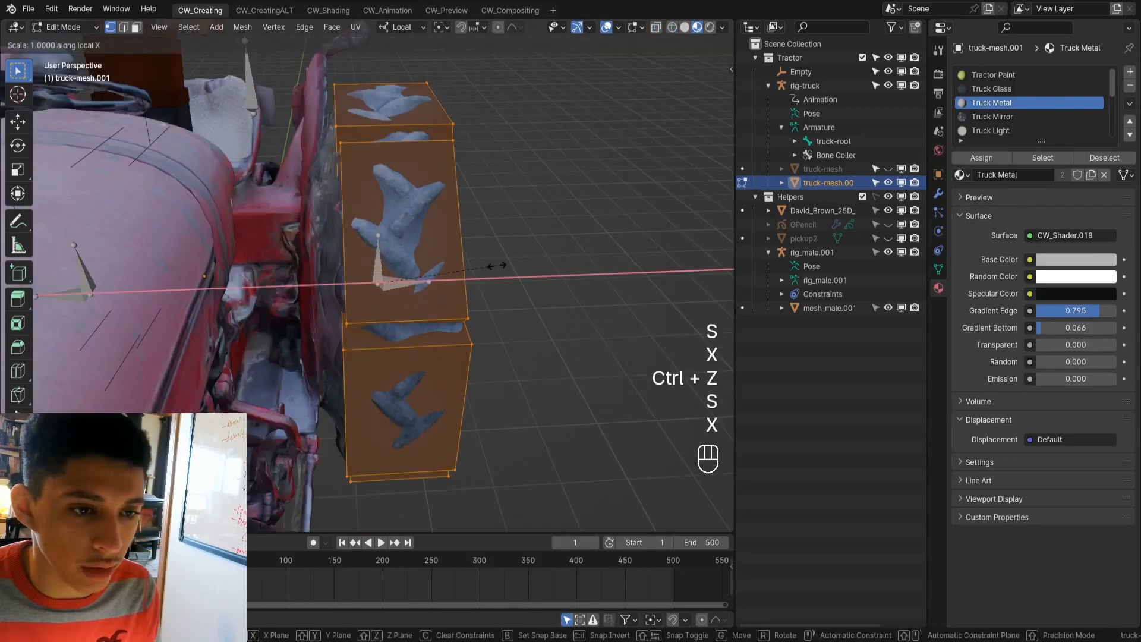
key(g)
key(y)
key(x)
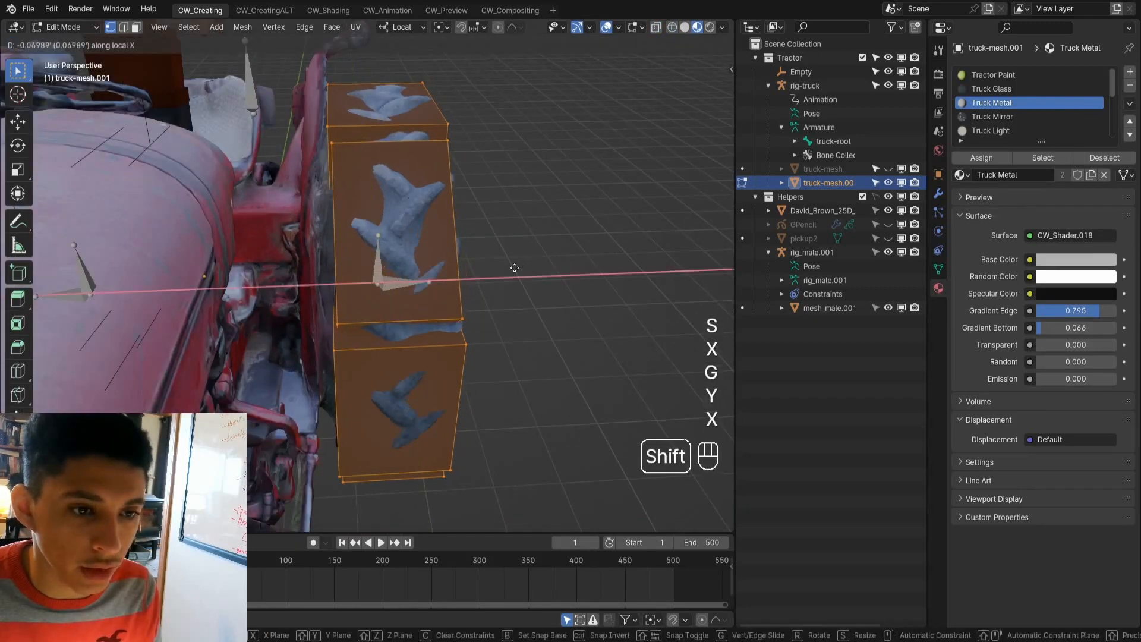
click(504, 267)
middle_drag(504, 267, 442, 246)
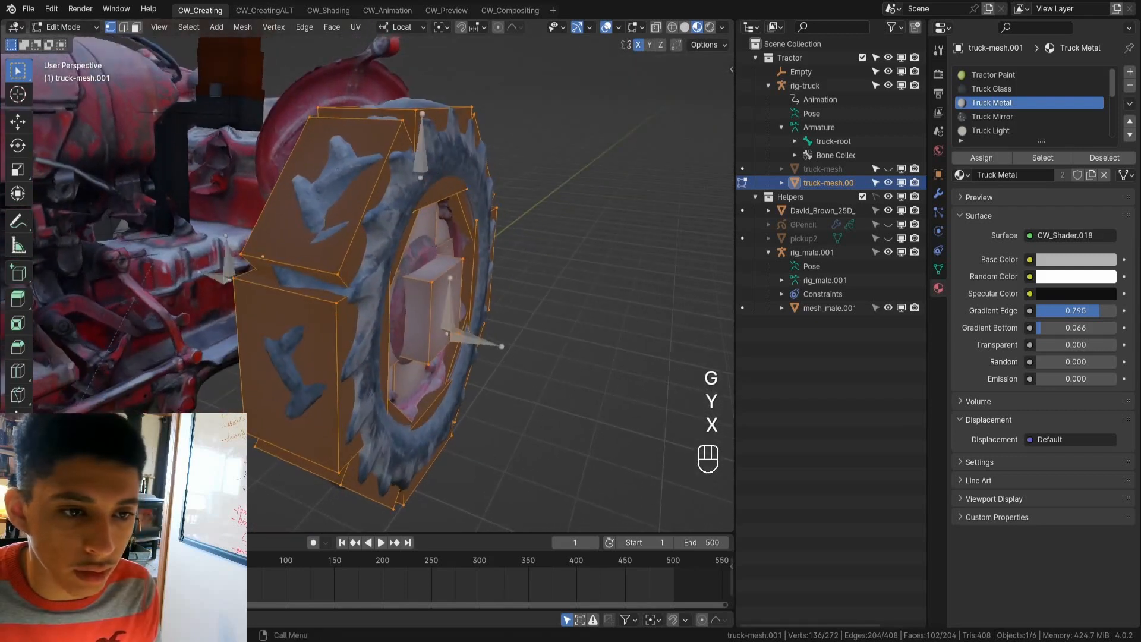
- Undo the rear wheel's shift along X
key(s)
key(x)
key(shift+Escape)
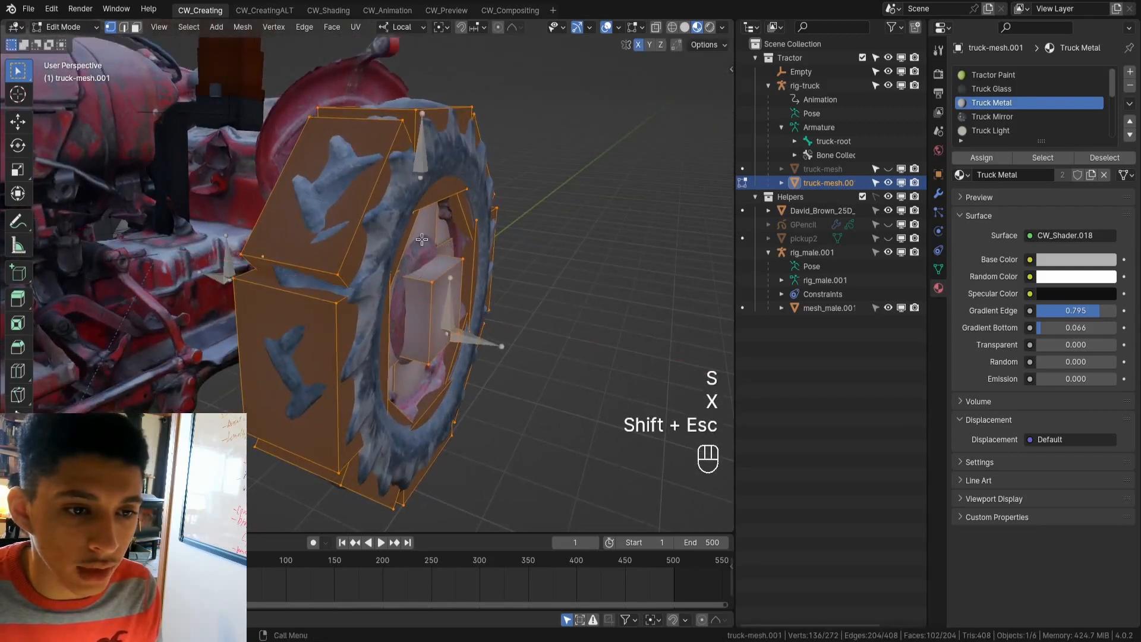
key(ctrl+z)
key(ctrl+z)
- Select all the linked tire blocks of the rear wheel without the hub and widen them along local X
middle_drag(422, 239, 427, 241)
click(422, 151)
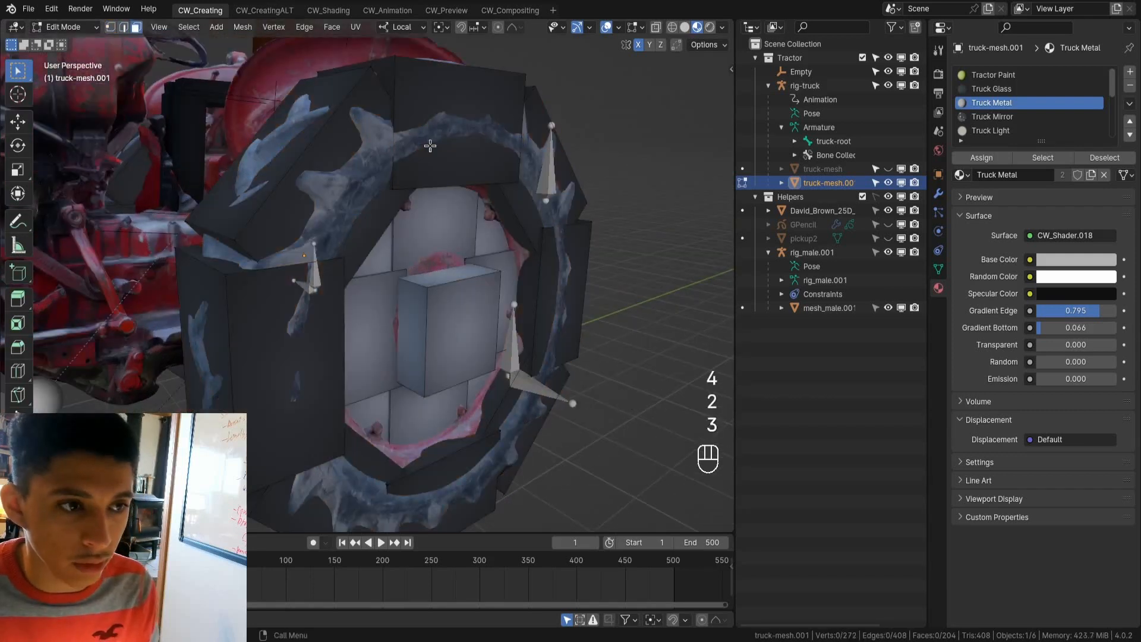
click(430, 146)
key(l)
key(l)
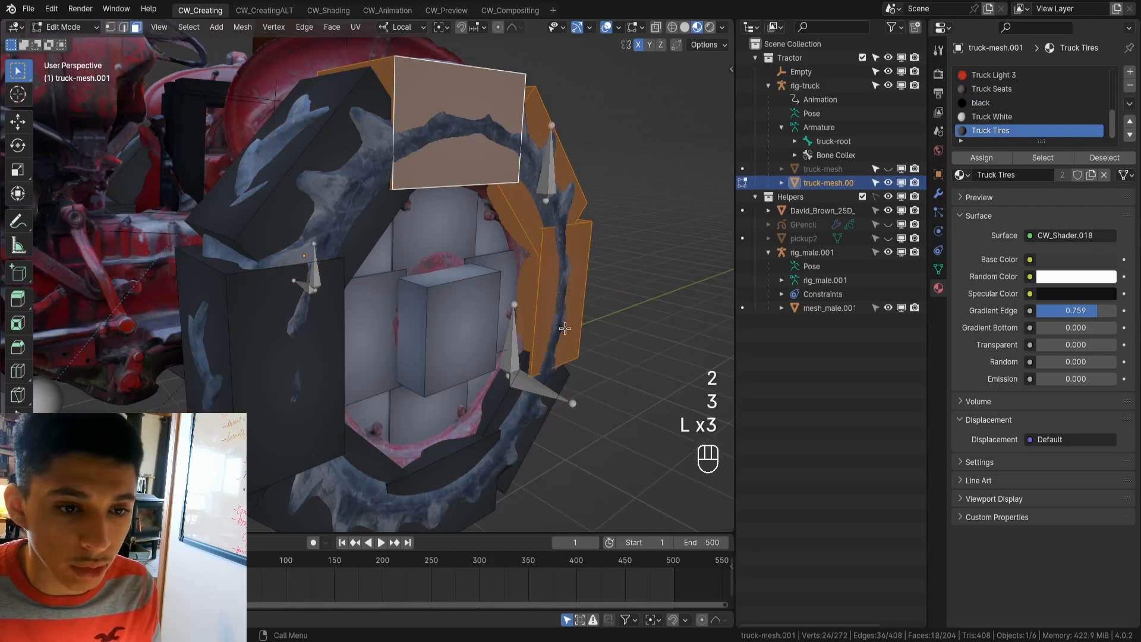
key(l)
key(l)
key(l)
key(l)
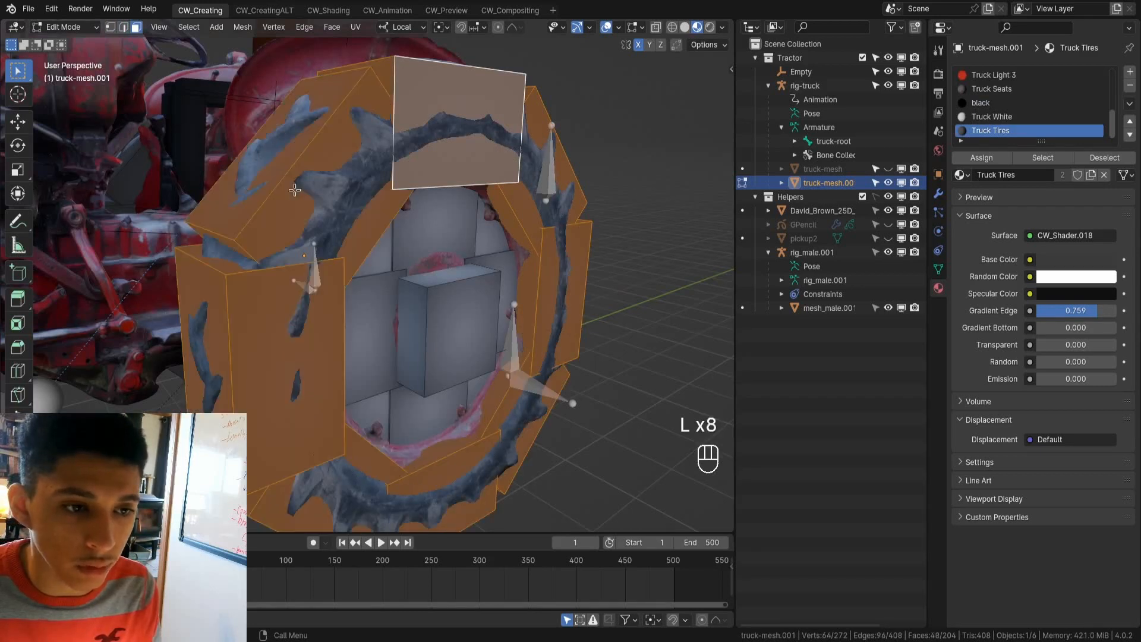
middle_drag(289, 360, 426, 252)
key(s)
key(x)
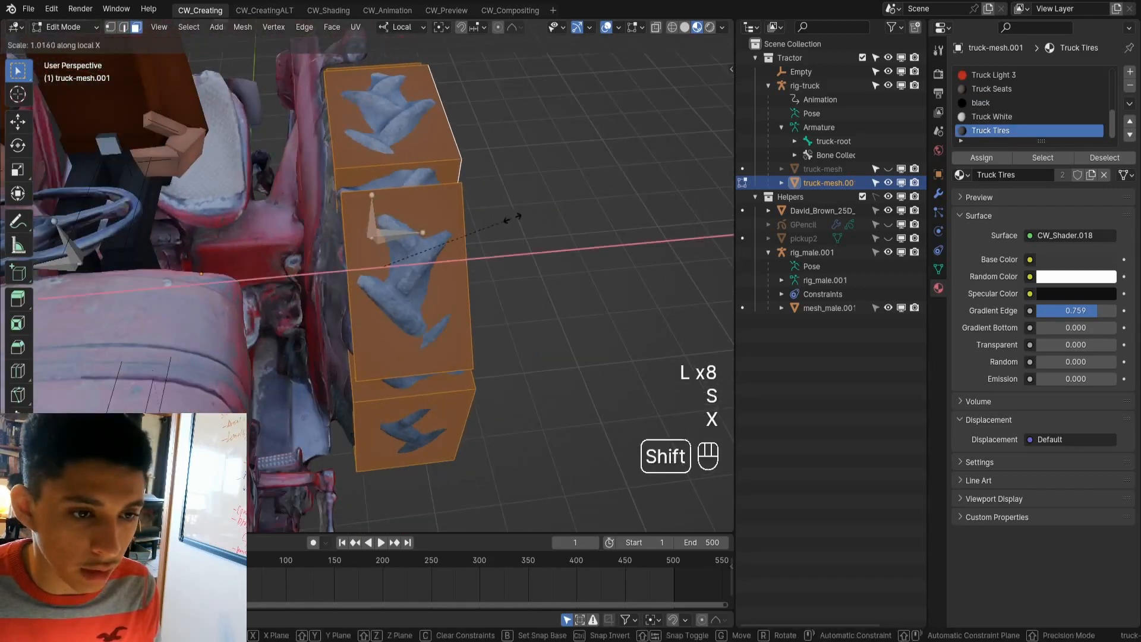
click(589, 217)
mouse_move(588, 218)
middle_down()
mouse_move(436, 155)
mouse_move(486, 137)
mouse_move(537, 127)
mouse_move(464, 178)
mouse_move(451, 250)
mouse_move(504, 245)
mouse_move(523, 262)
mouse_move(507, 247)
mouse_move(429, 233)
mouse_move(449, 252)
mouse_move(440, 250)
middle_up()
key(shift+z)
key(KP_7)
key(shift+z)
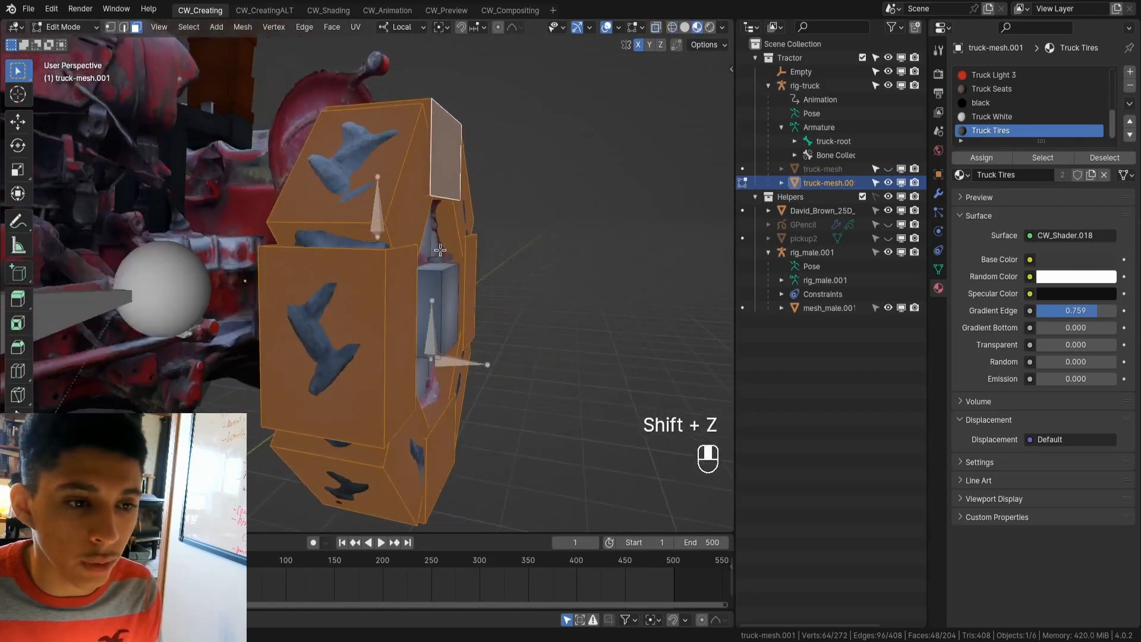
- Select the outer tread faces all around the rear tire and scale them narrower along local X to taper it
shift+click(355, 159)
middle_drag(356, 158, 373, 297)
middle_drag(420, 171, 333, 121)
shift+click(482, 202)
middle_drag(519, 219, 451, 261)
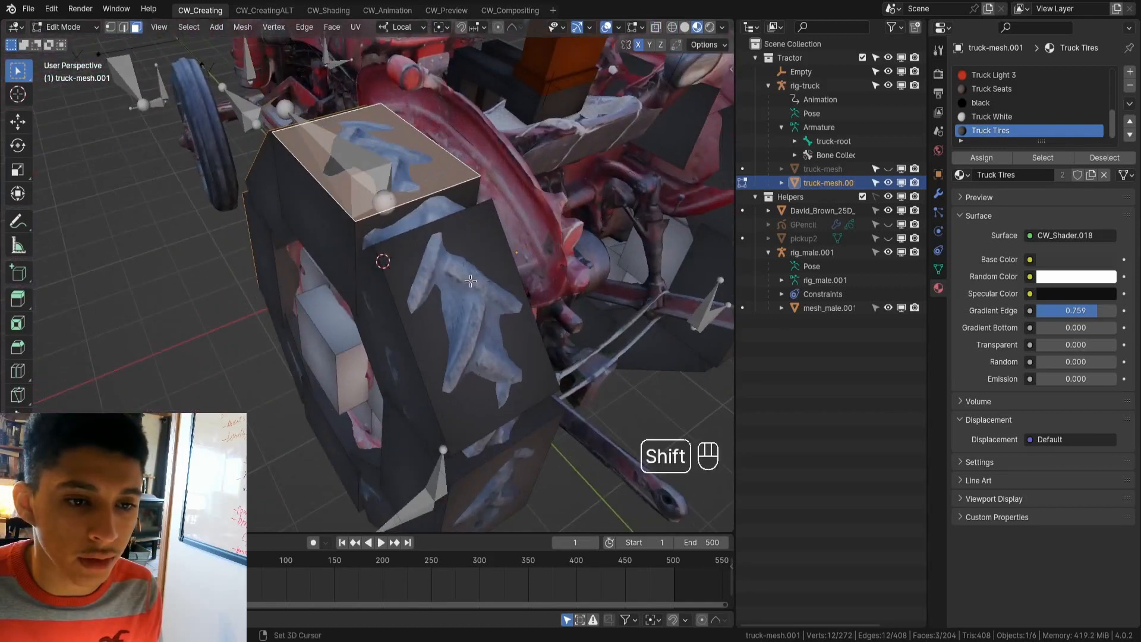
shift+click(467, 324)
middle_drag(467, 324, 492, 299)
shift+click(489, 301)
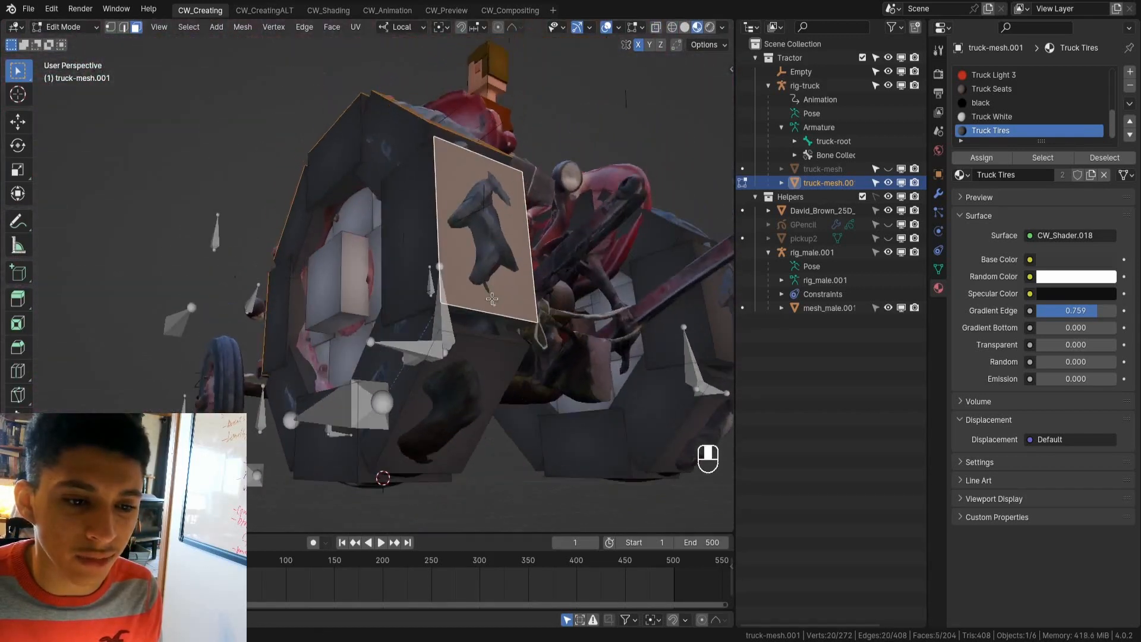
shift+click(468, 402)
middle_drag(468, 401, 482, 345)
shift+click(435, 331)
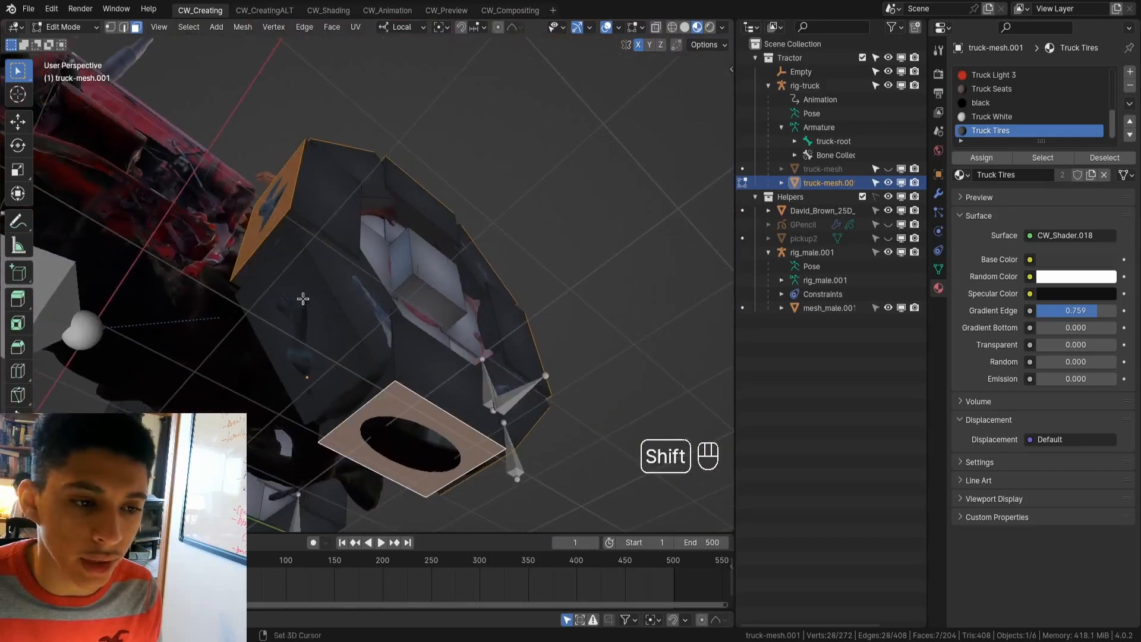
middle_drag(303, 298, 480, 337)
key(s)
key(x)
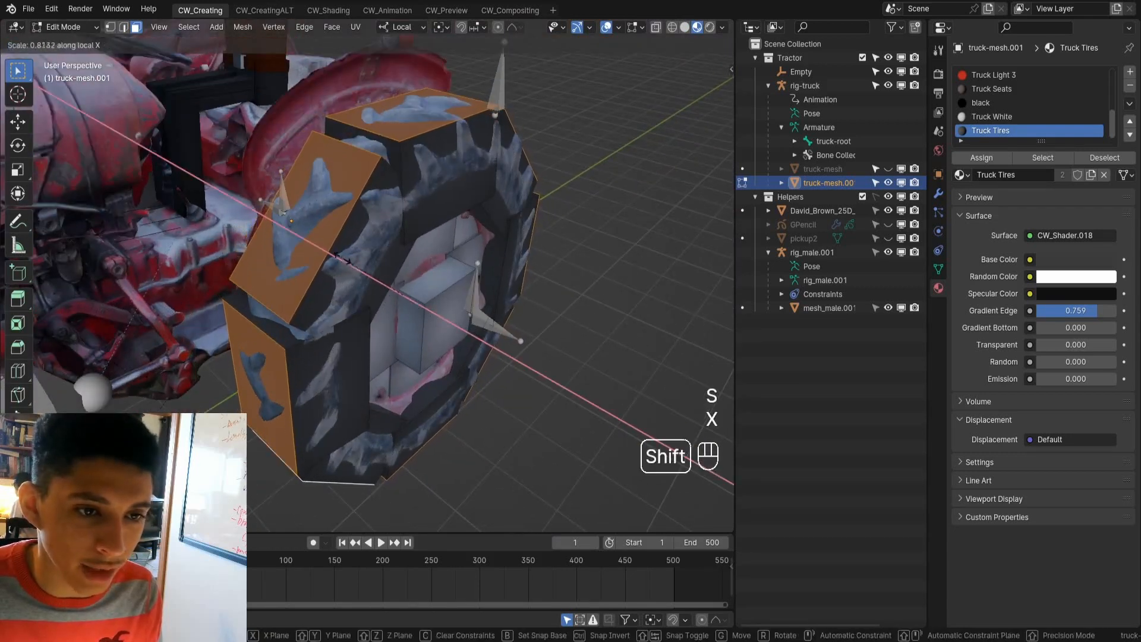
click(290, 212)
- Inspect the tapered rear tire against the reference wheel in object mode
middle_drag(289, 212, 408, 298)
scroll(480, 224, down, 3)
key(Tab)
scroll(340, 269, up, 3)
scroll(363, 196, up, 5)
scroll(297, 157, down, 5)
key(Tab)
key(Tab)
key(Tab)
click(439, 305)
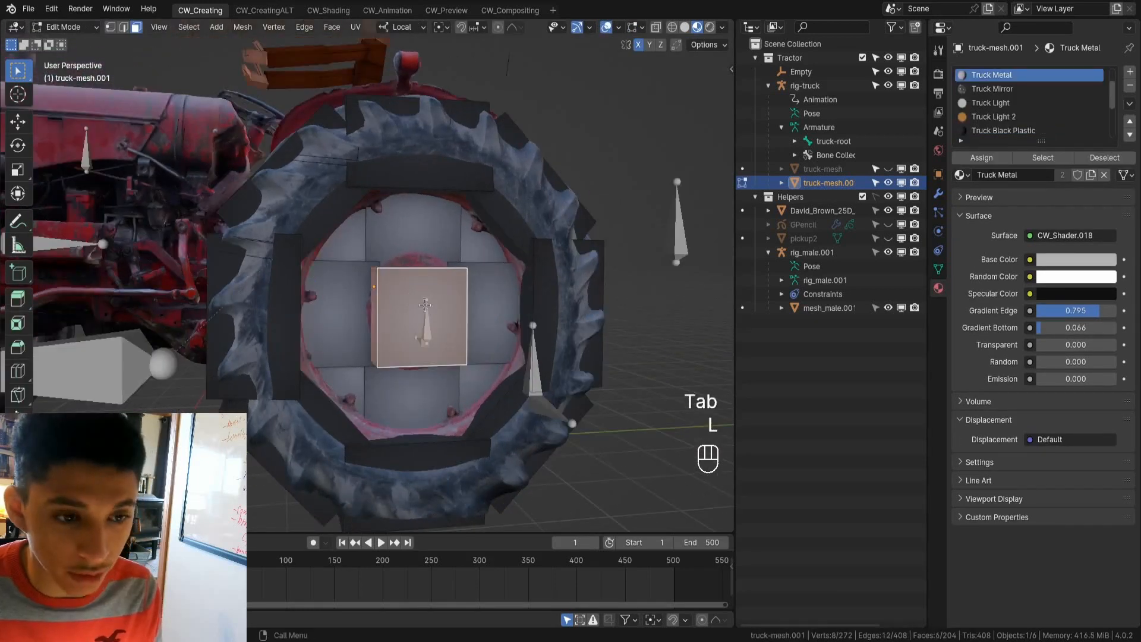
scroll(424, 305, up, 3)
key(s)
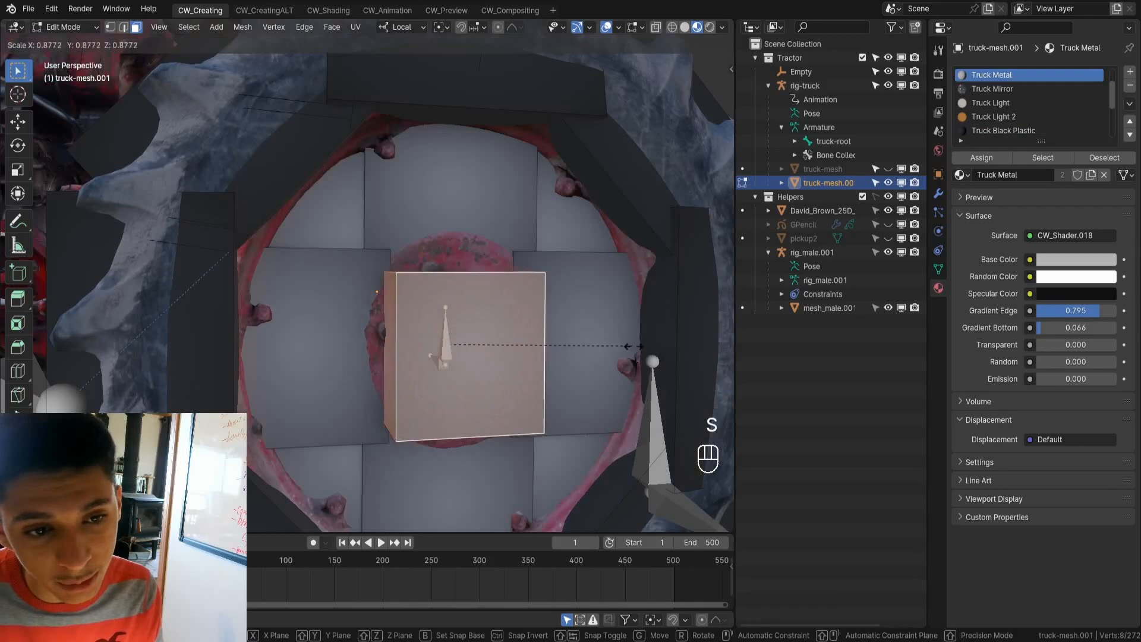
key(Escape)
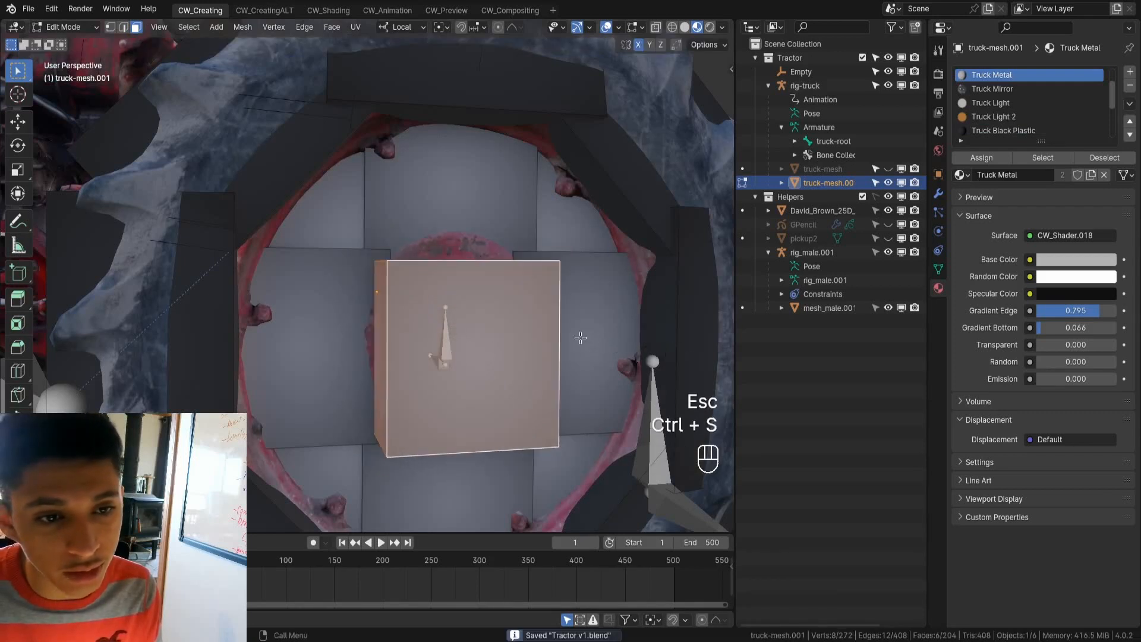
- Switch to wireframe shading, deselect the hub block and return the wheel mesh to object mode
key(shift+z)
scroll(517, 321, down, 5)
middle_drag(517, 321, 550, 316)
click(499, 221)
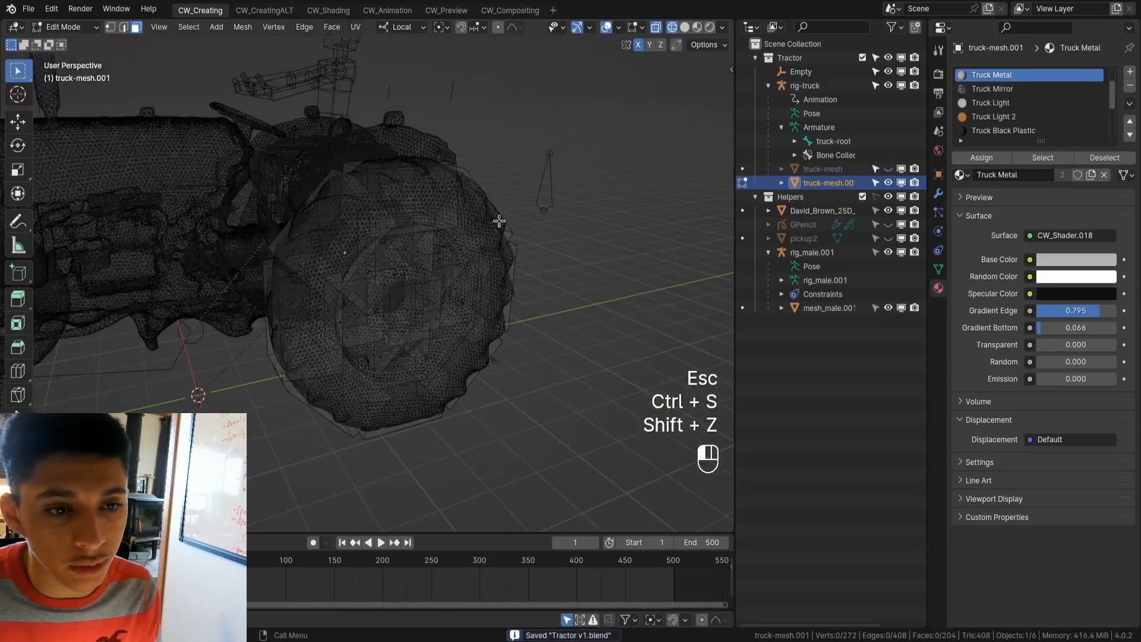
key(Tab)
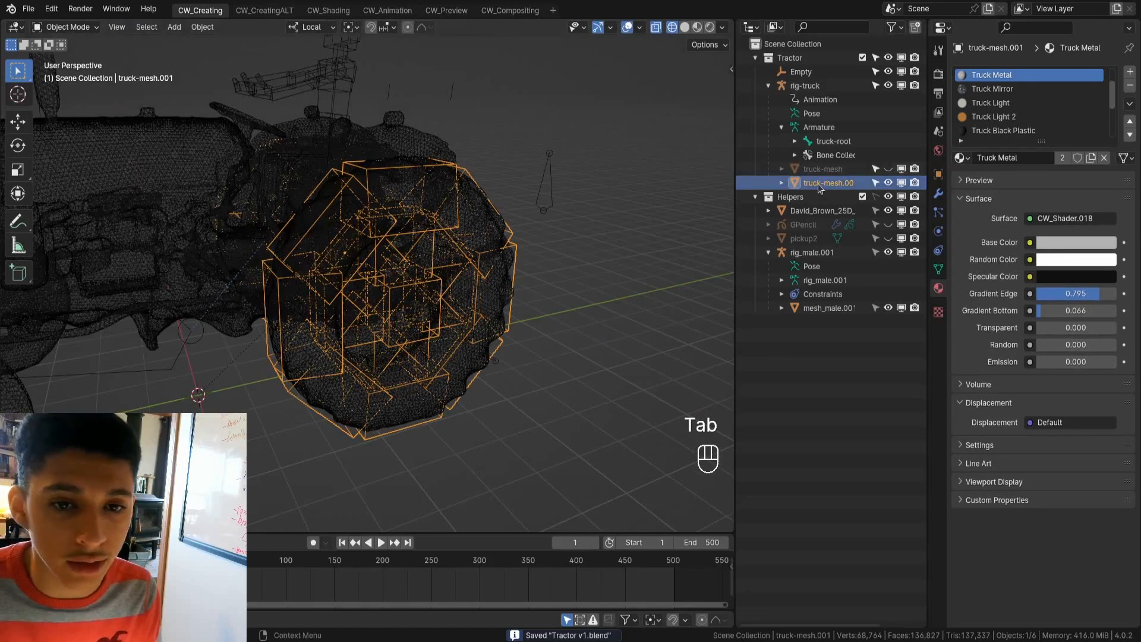
- Rename the separated rear wheel object as Back Tires and save the file
double_click(817, 184)
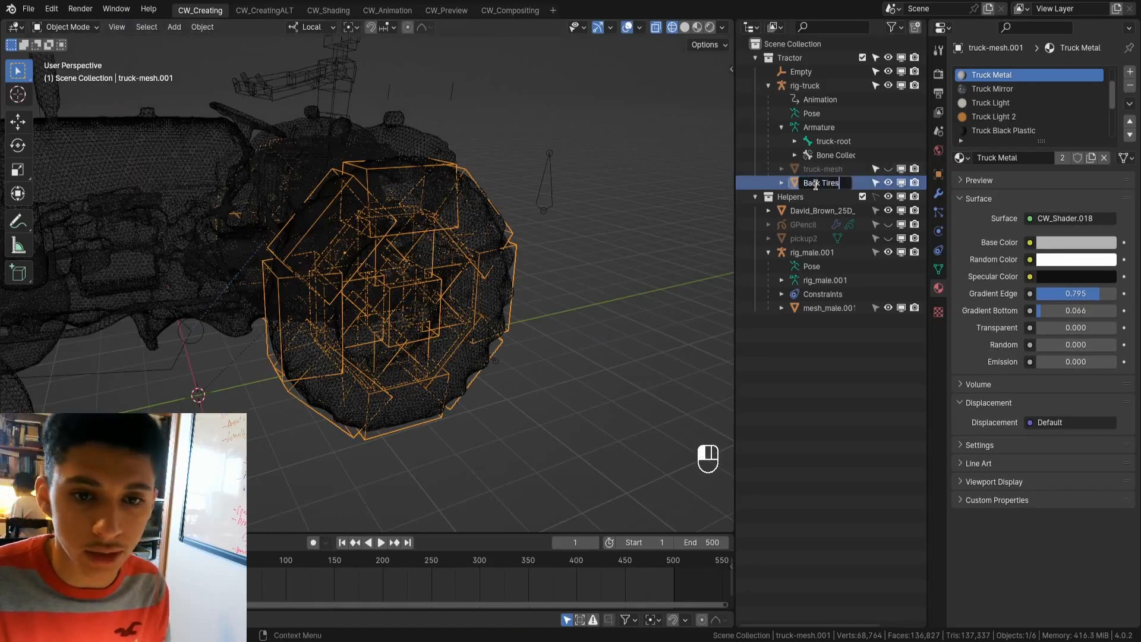
key(Return)
key(ctrl+s)
- Hide the Back Tires object and show the truck mesh object again
scroll(449, 265, down, 5)
middle_drag(449, 265, 429, 280)
scroll(464, 279, up, 3)
key(h)
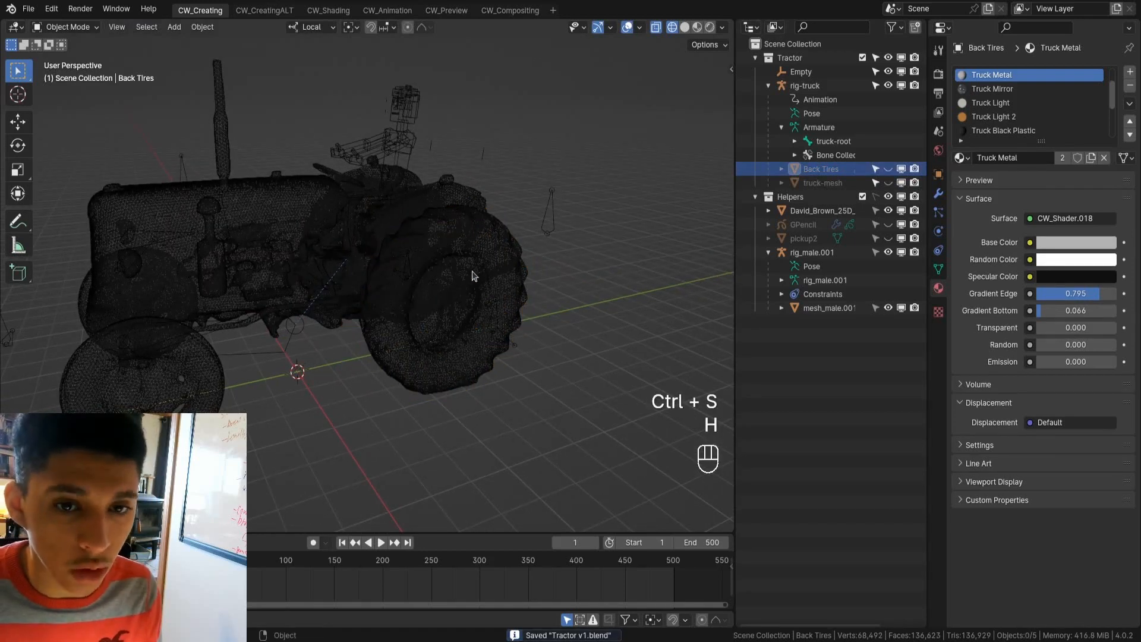
click(887, 183)
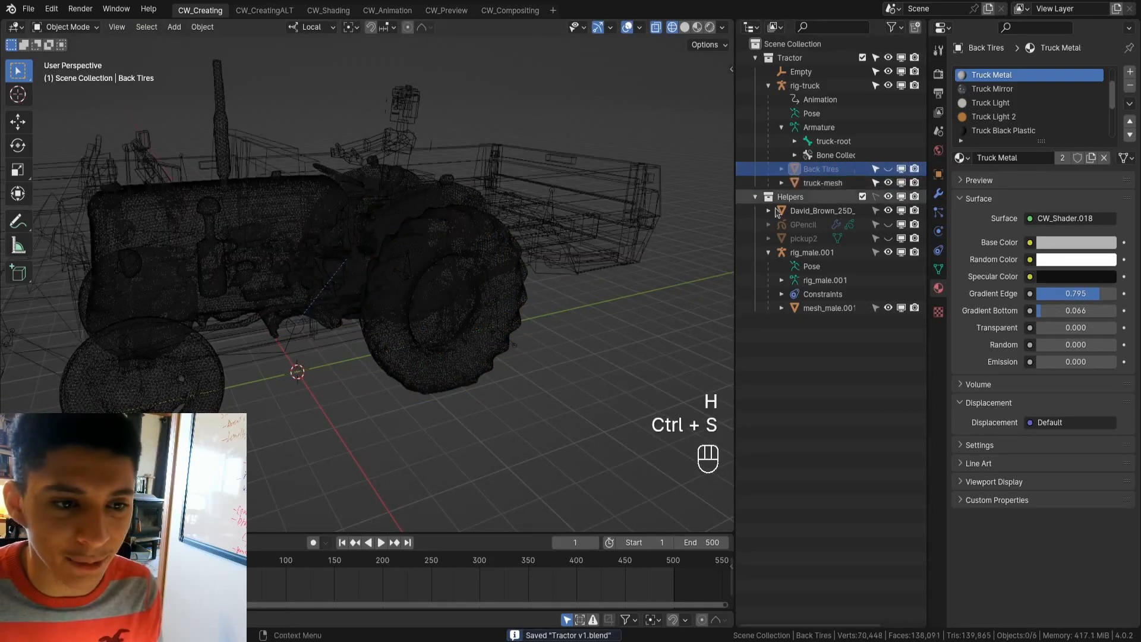
- Open the truck mesh in edit mode, turn off wireframe shading and reveal all its hidden geometry
click(547, 205)
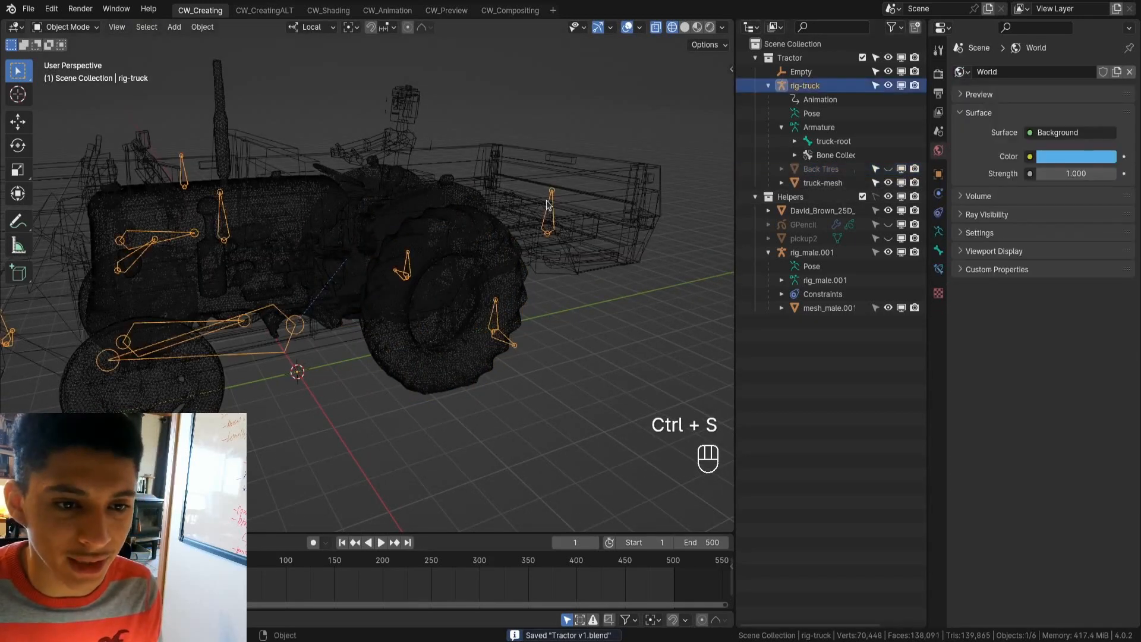
click(474, 172)
key(Tab)
scroll(453, 191, down, 4)
key(shift+z)
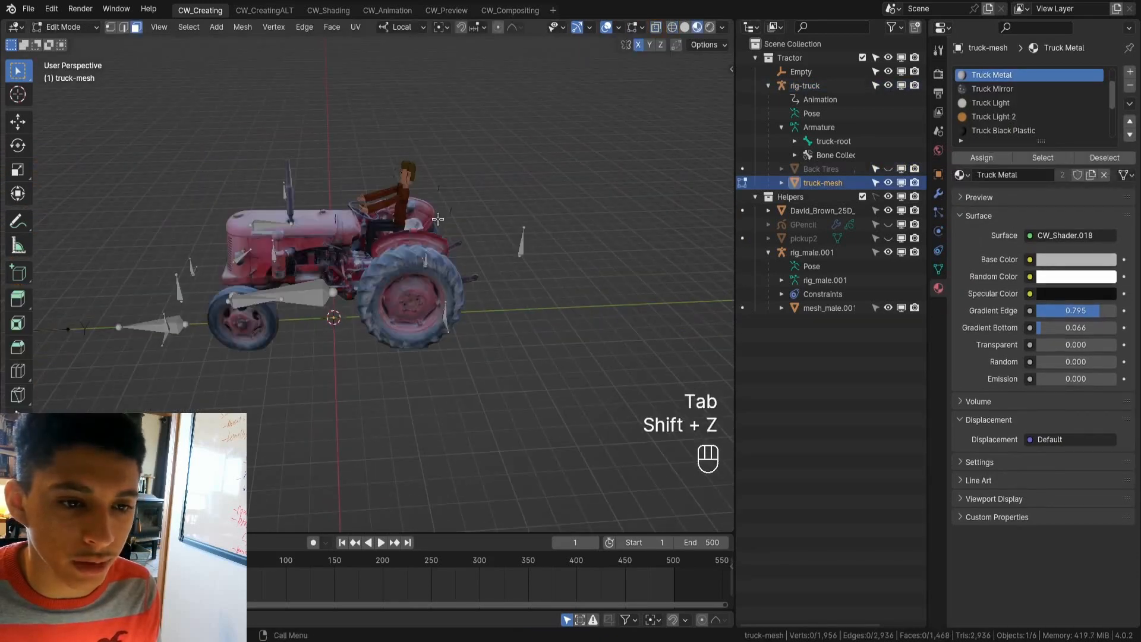
key(Tab)
key(Tab)
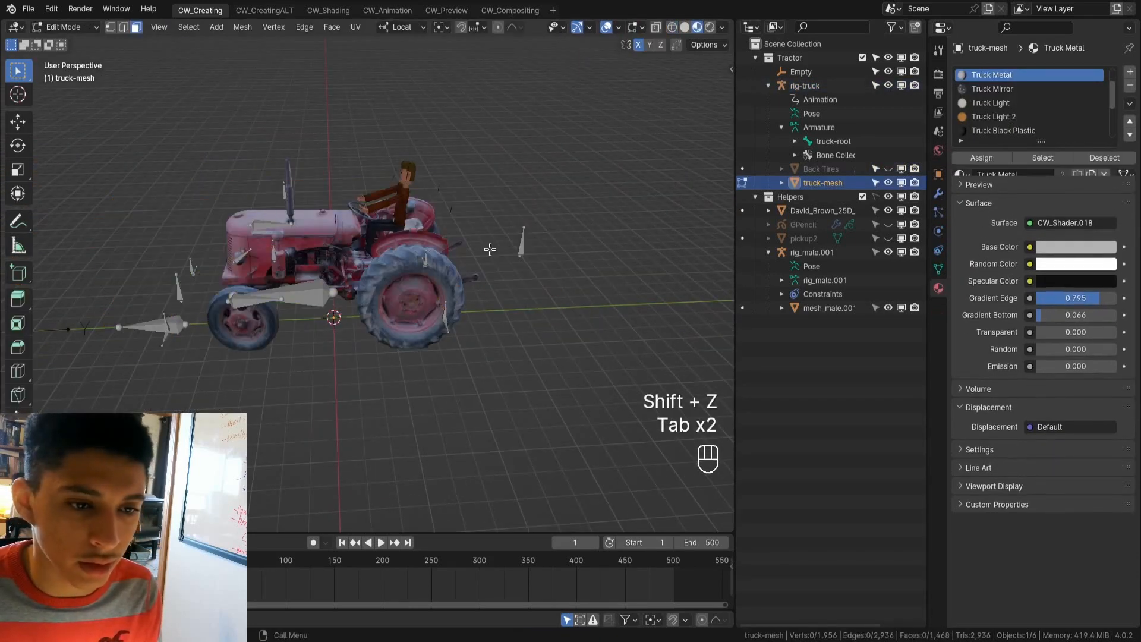
key(alt+h)
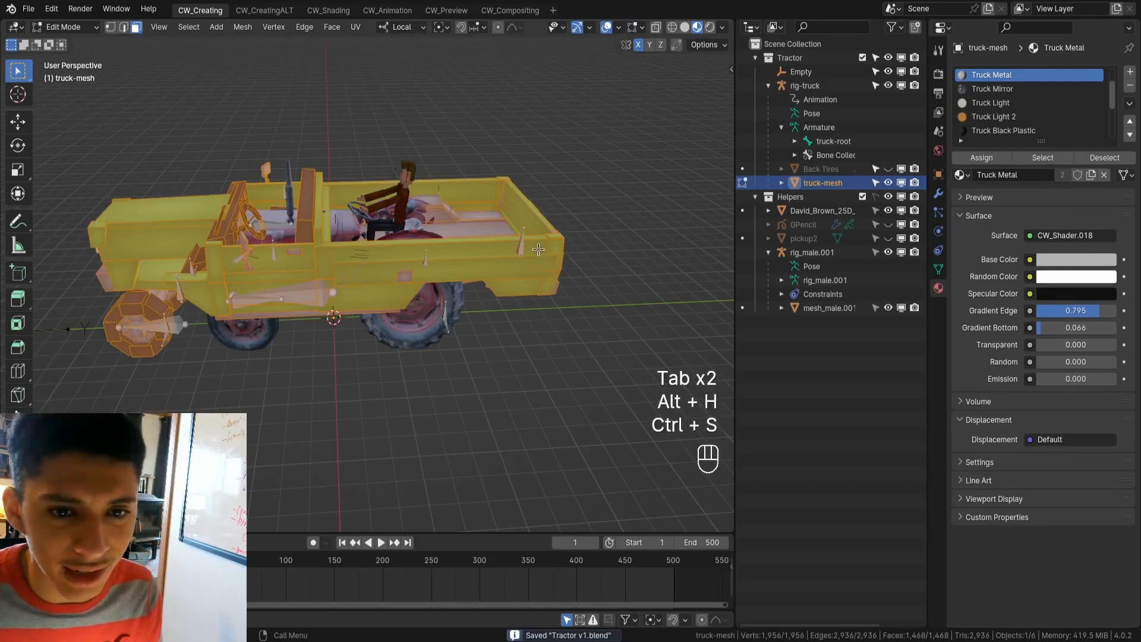
- Hide the truck rig and move the whole truck mesh about 4.9' along local Y to the reference tractor's front wheels
scroll(539, 249, up, 3)
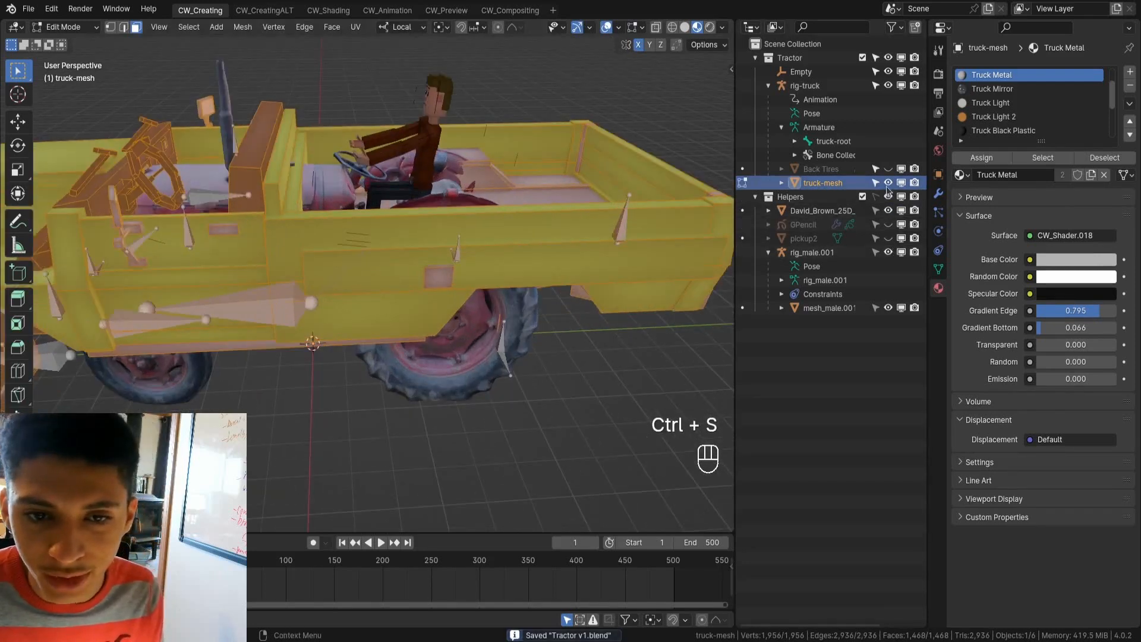
click(888, 85)
scroll(452, 272, down, 4)
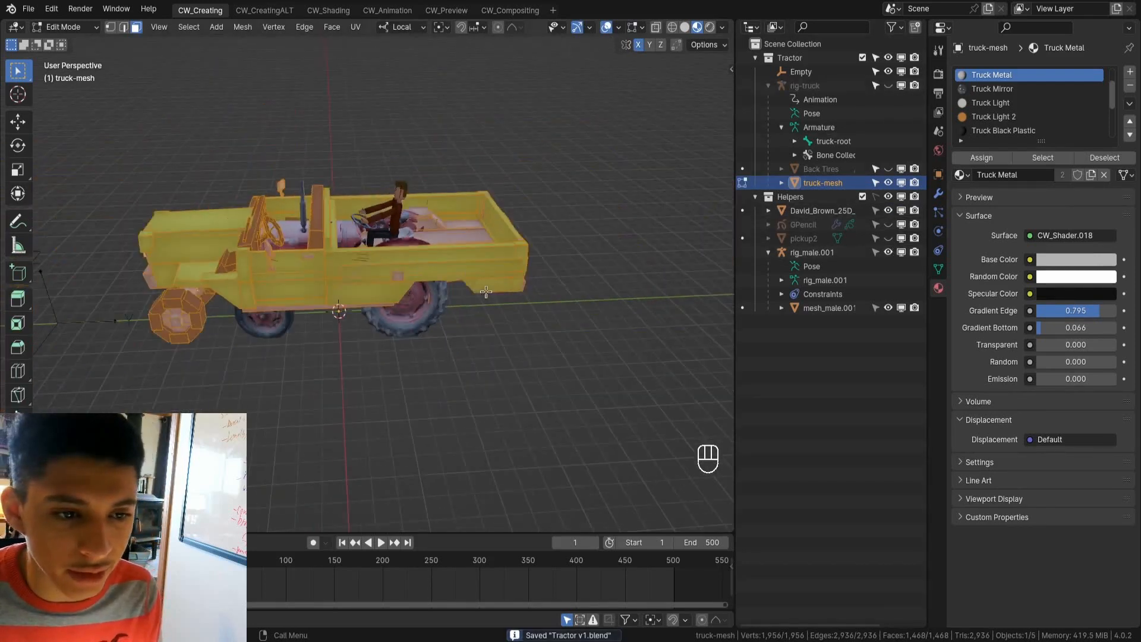
middle_drag(452, 272, 502, 256)
shift+middle_drag(216, 311, 311, 311)
scroll(311, 311, up, 1)
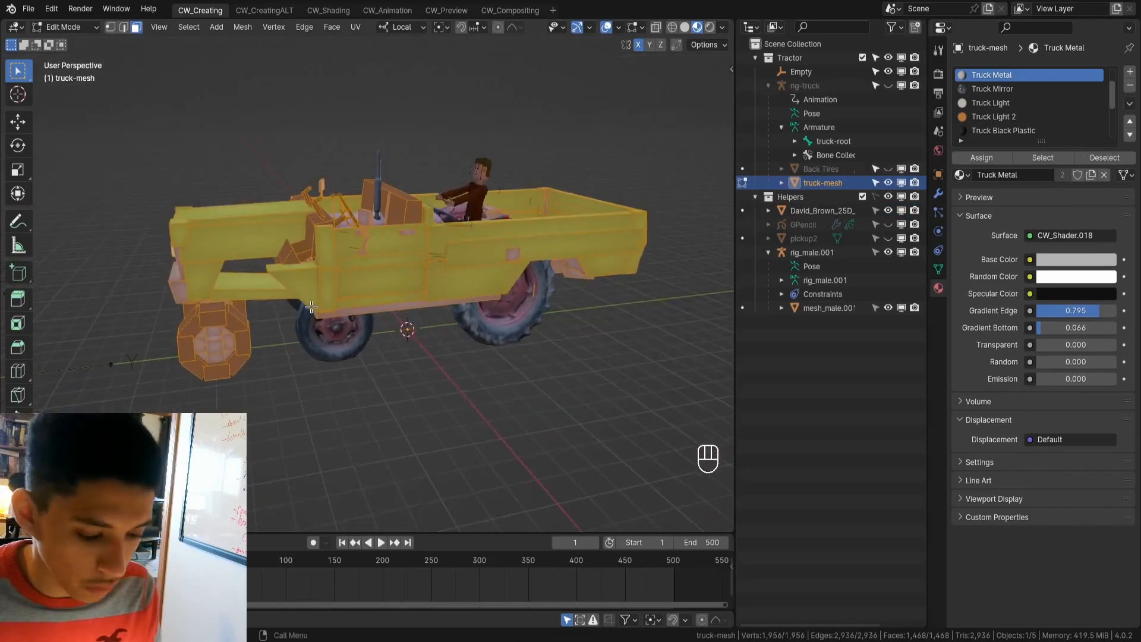
key(g)
key(y)
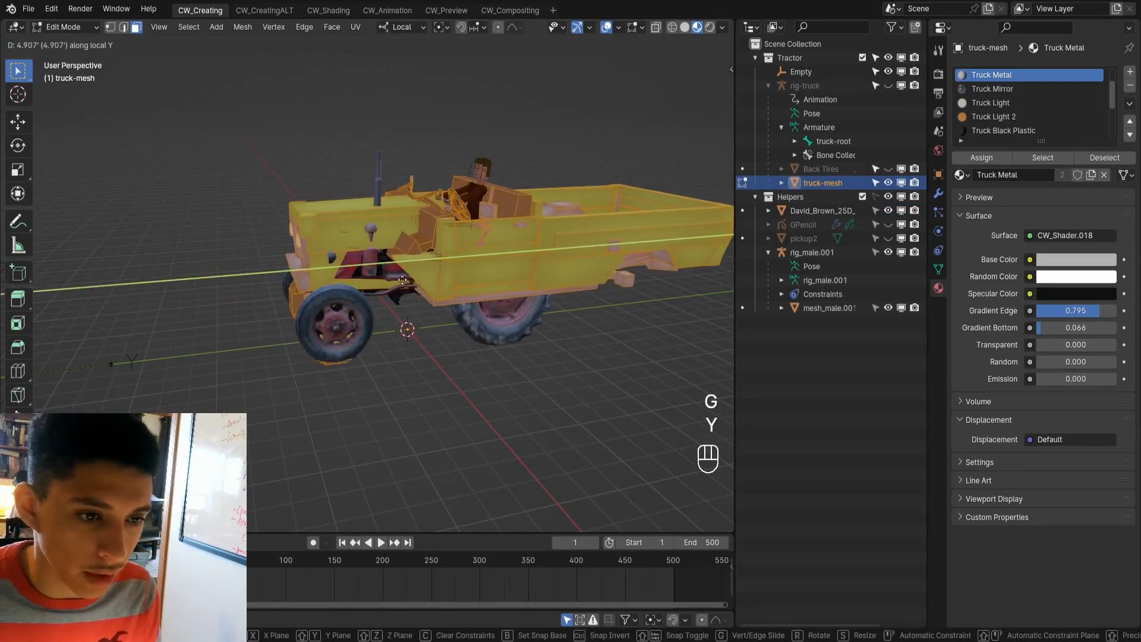
click(405, 280)
- Scale the whole truck mesh to about 0.88 in front view and lower it along local Z toward the ground
middle_drag(410, 284, 462, 350)
key(KP_1)
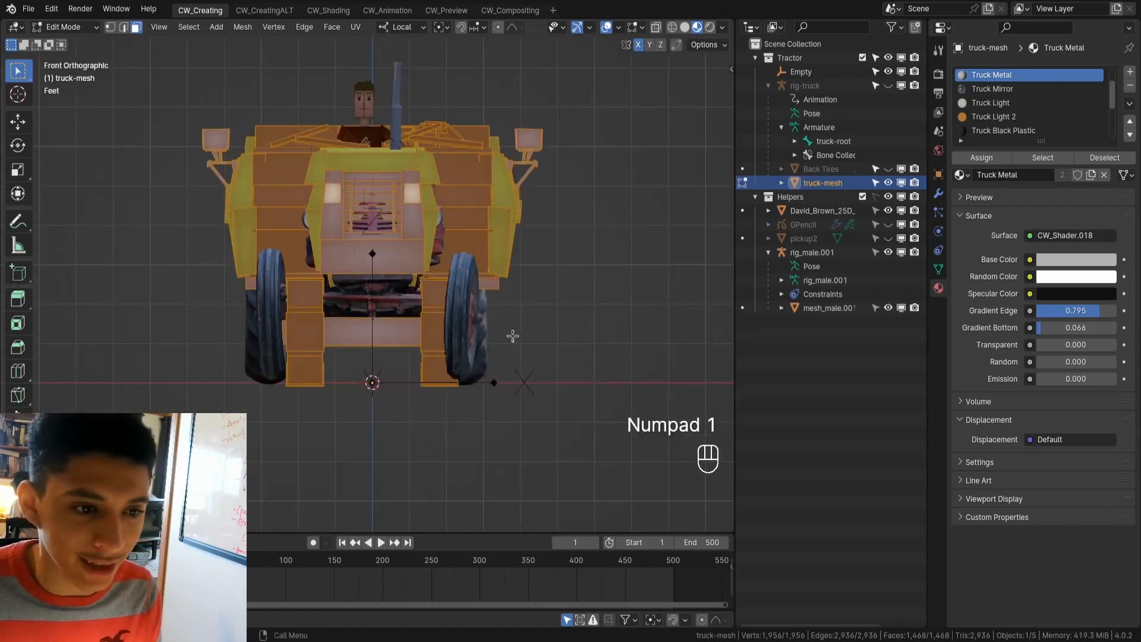
scroll(517, 336, up, 2)
key(s)
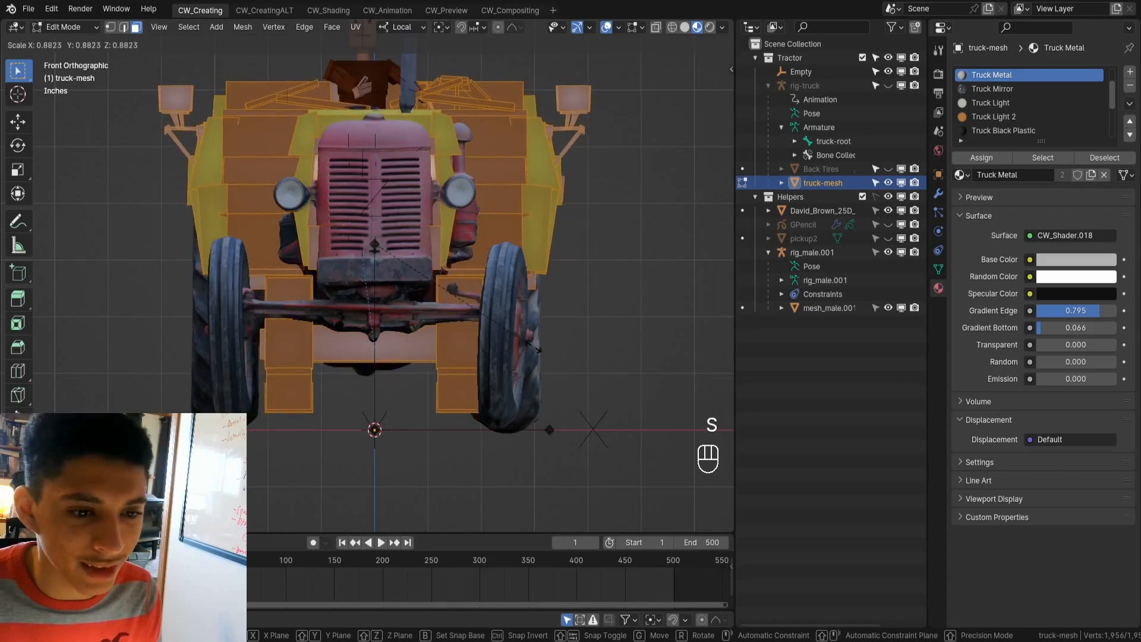
click(535, 347)
key(g)
key(z)
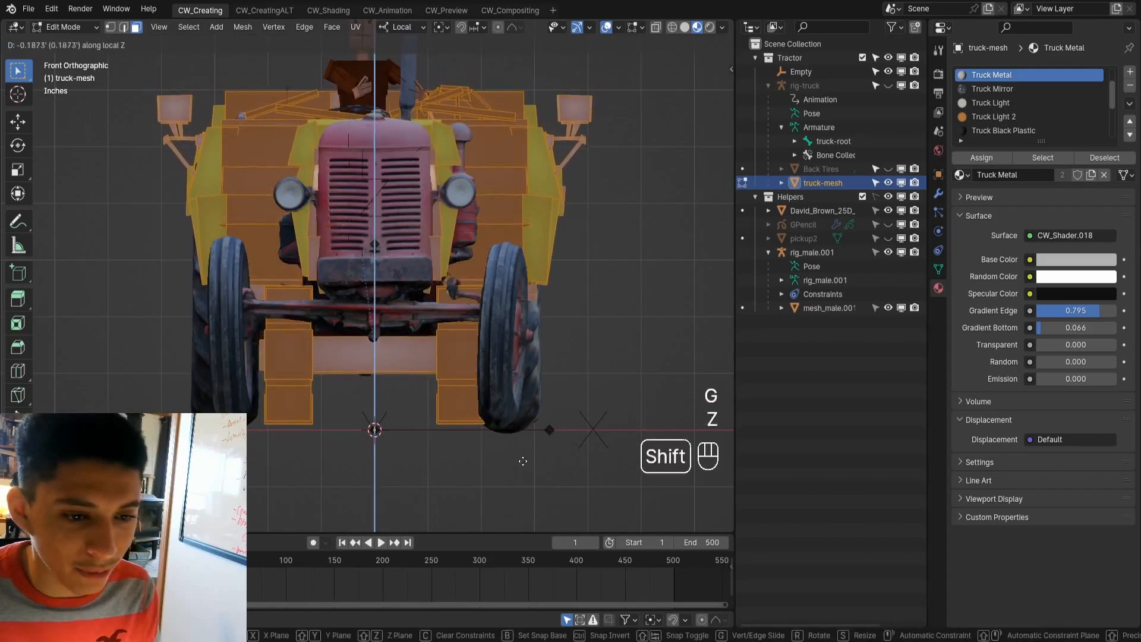
click(513, 502)
- Isolate the truck mesh in local view and select all linked tire and hub parts of one front wheel
middle_drag(514, 502, 413, 387)
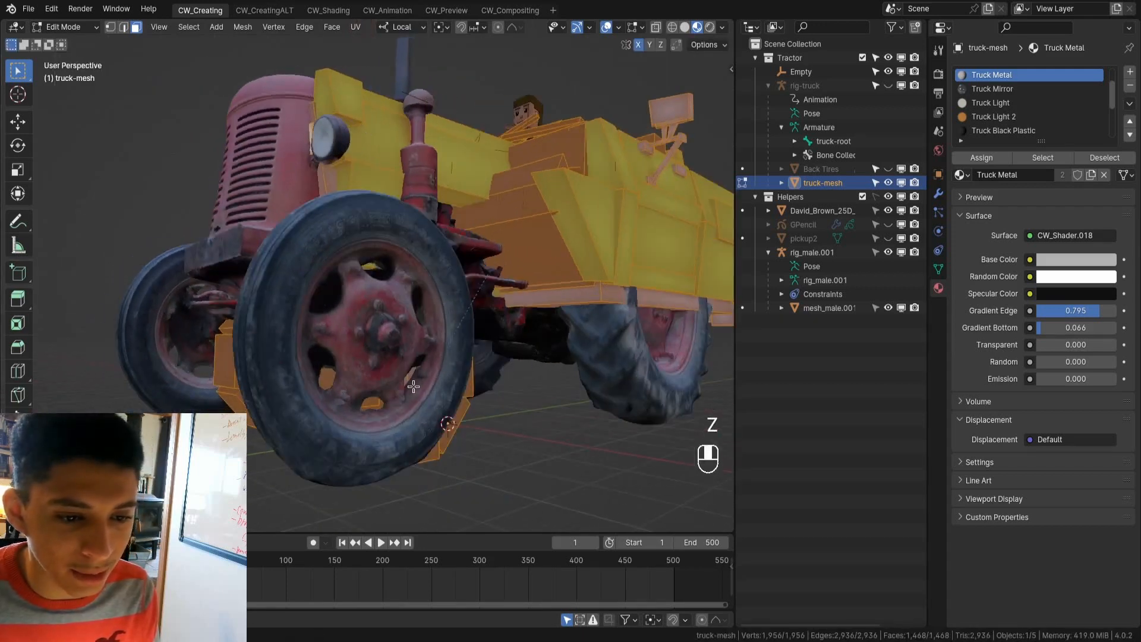
key(KP_3)
key(KP_4)
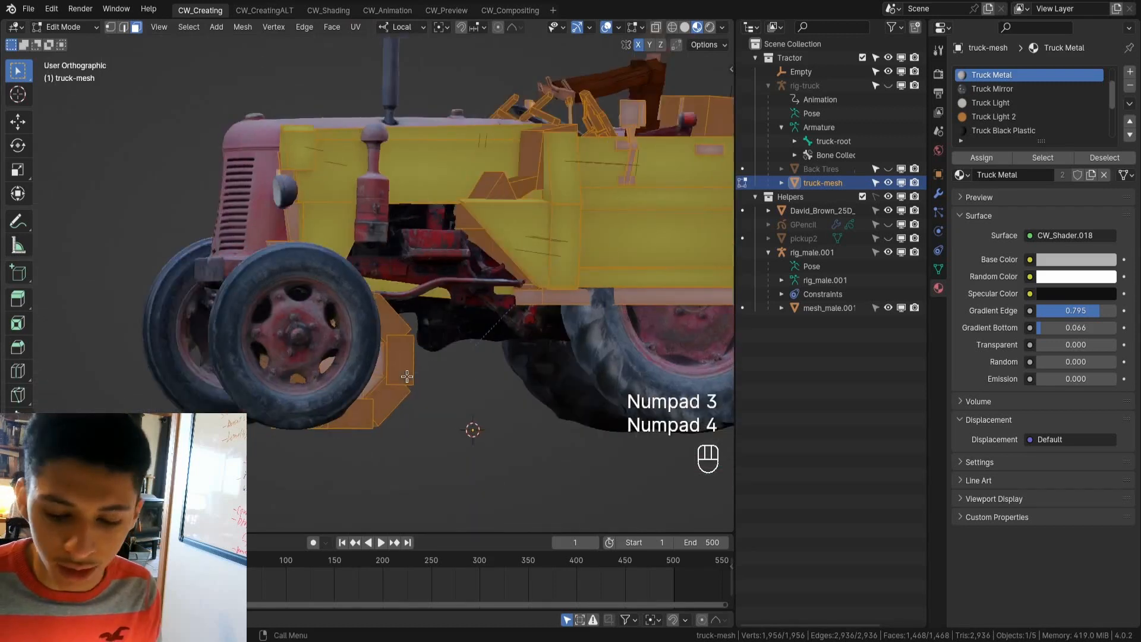
key(KP_1)
middle_drag(437, 363, 463, 387)
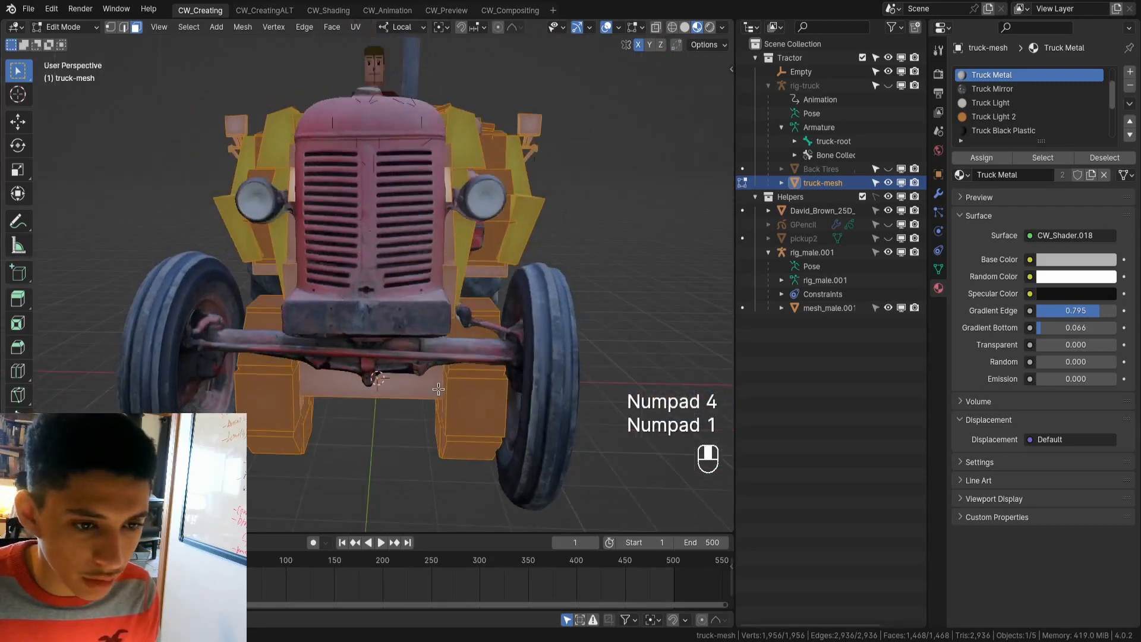
click(470, 390)
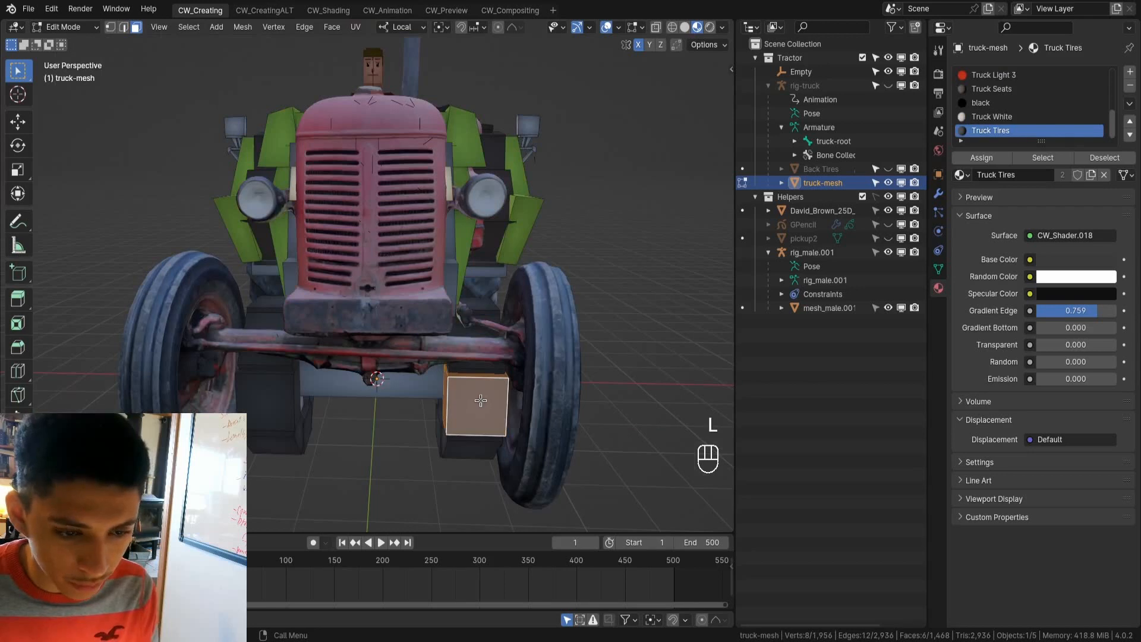
key(KP_Divide)
middle_drag(481, 401, 232, 355)
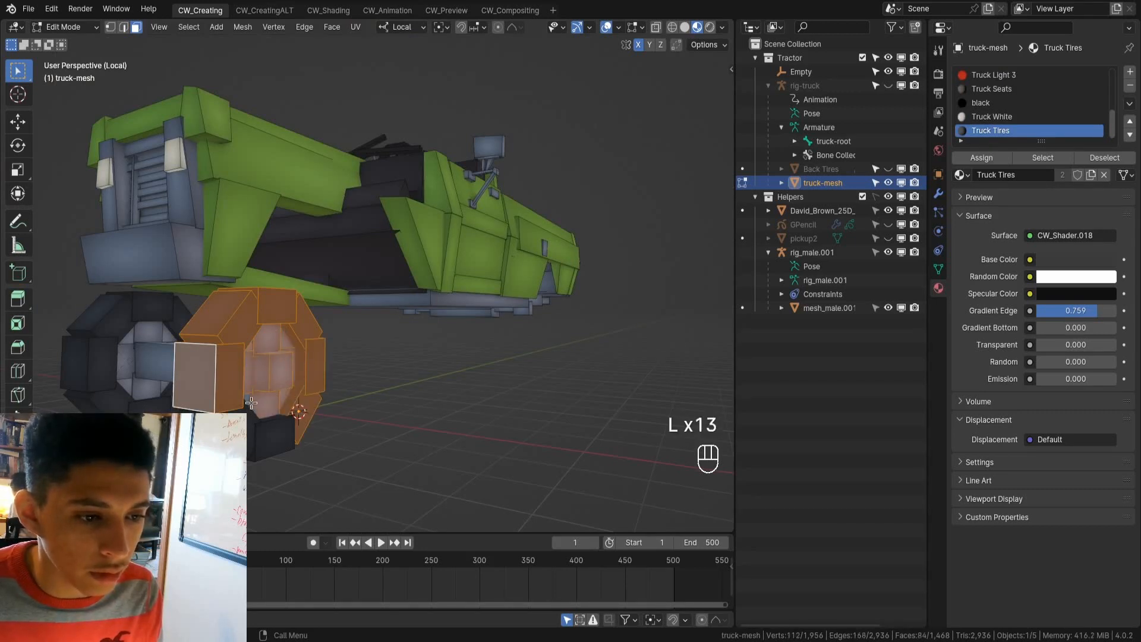
middle_drag(283, 426, 374, 422)
shift+middle_drag(523, 400, 469, 388)
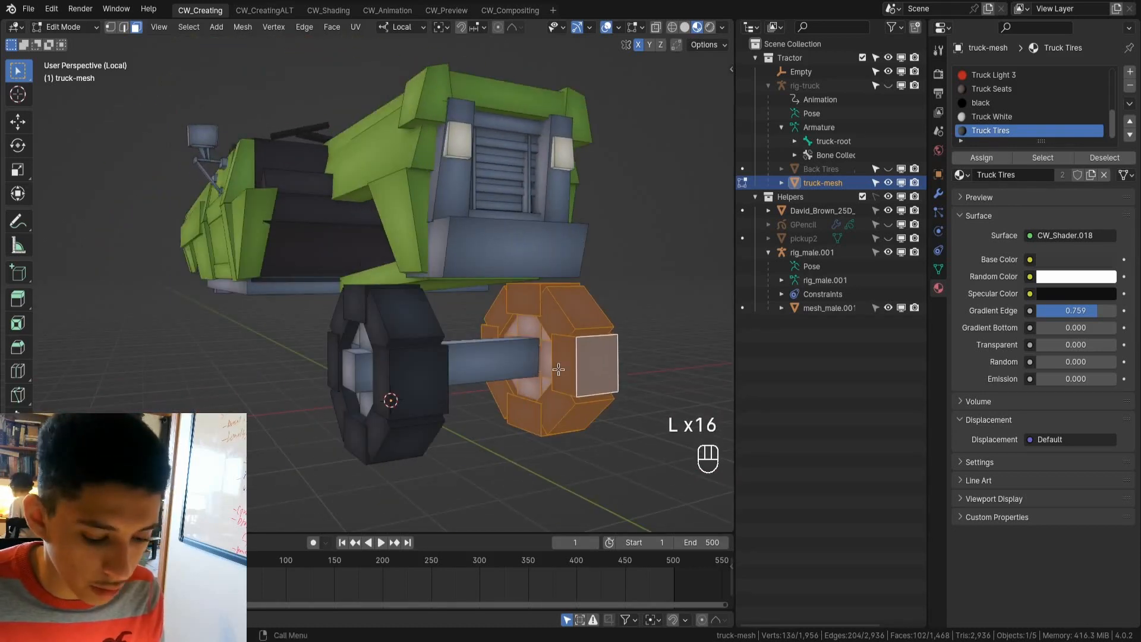
- Leave local view and move the selected front wheel outward along local X toward the reference front wheel
key(g)
key(Escape)
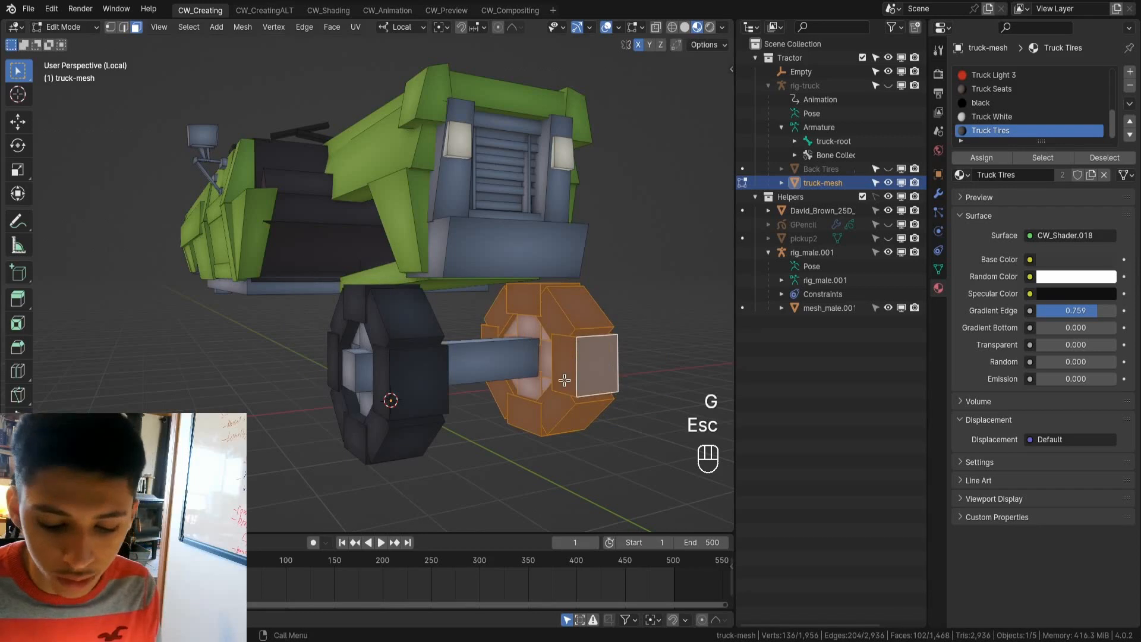
key(slash)
key(g)
key(y)
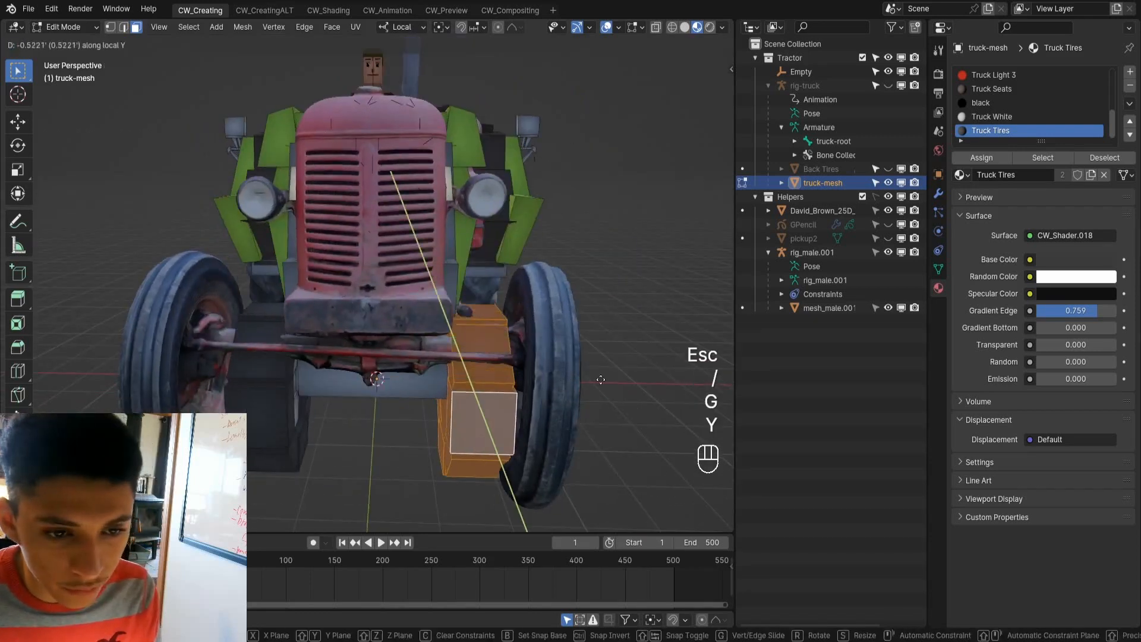
key(x)
click(591, 389)
middle_drag(591, 389, 398, 403)
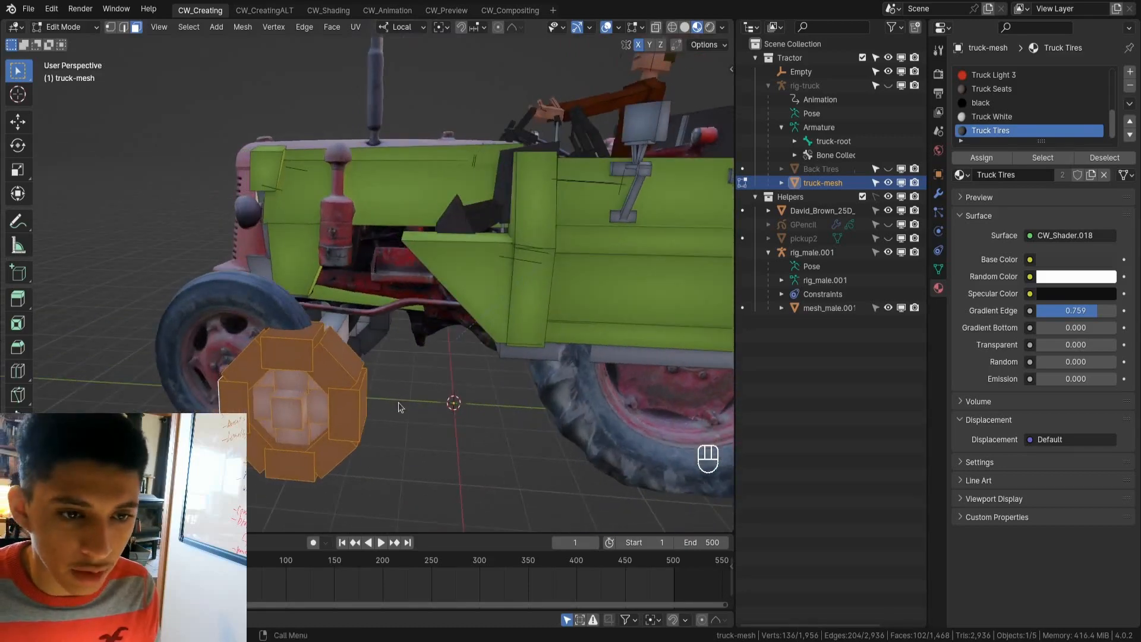
- Switch to the reference image board and examine the front wheel arrangement on the green John Deere and the grey tractor
key(alt+Tab)
scroll(438, 416, down, 6)
middle_drag(497, 416, 360, 227)
scroll(545, 349, up, 5)
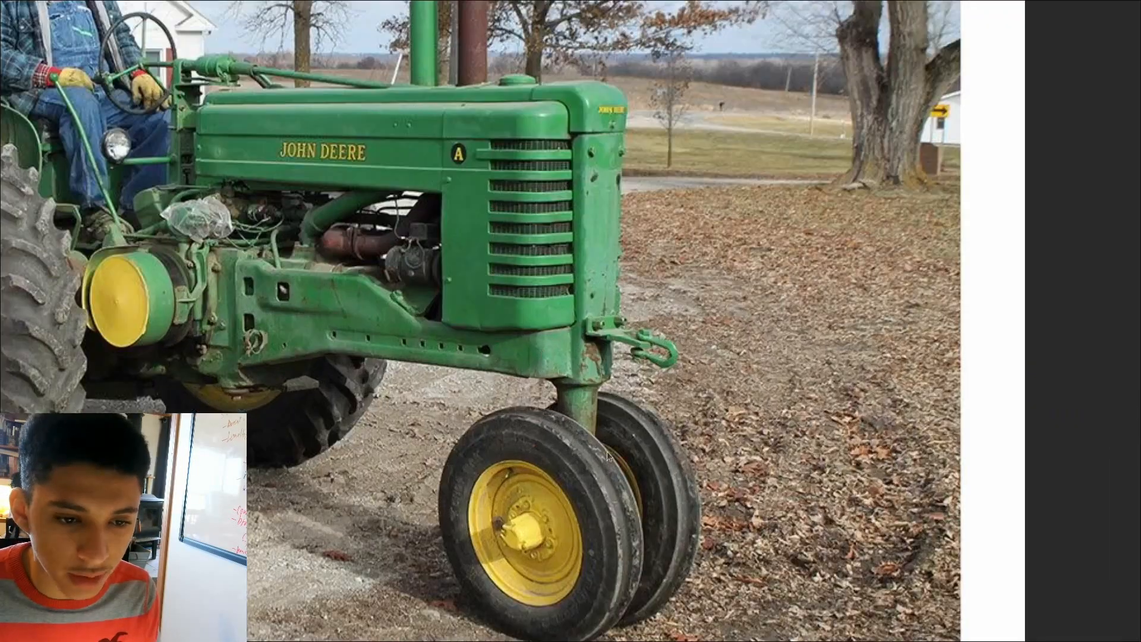
scroll(607, 451, up, 3)
scroll(595, 318, down, 2)
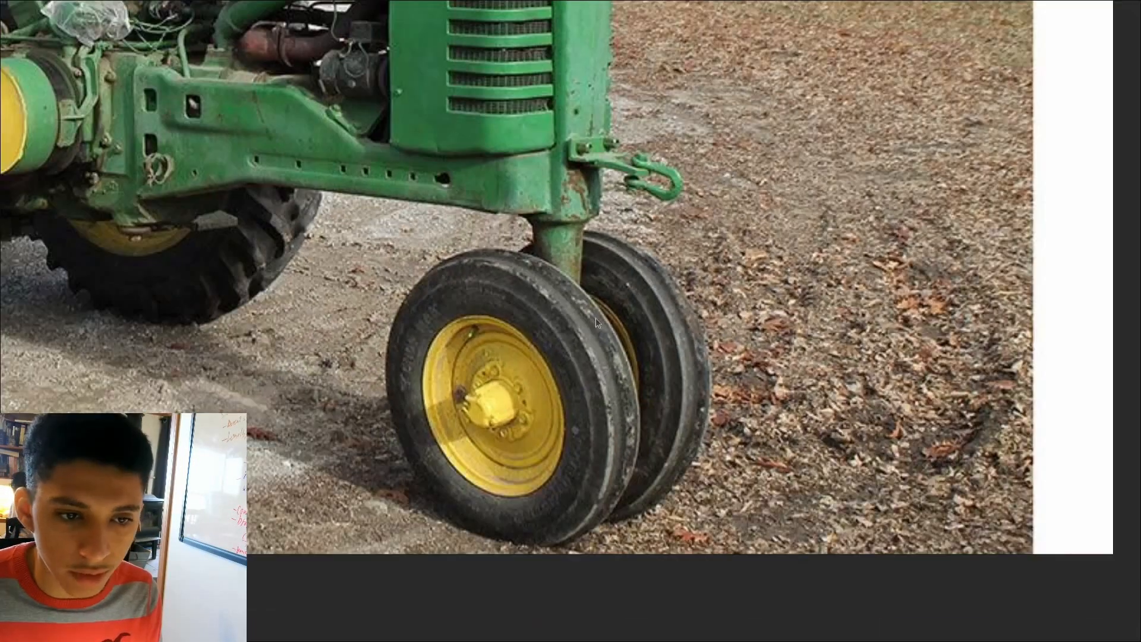
scroll(599, 355, up, 2)
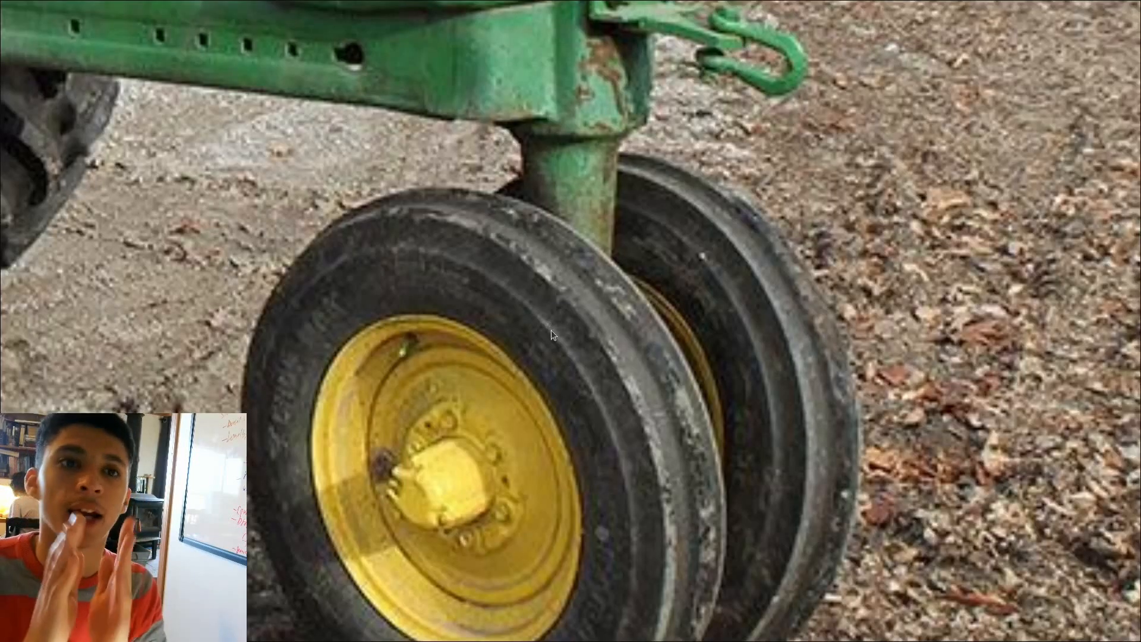
scroll(551, 330, down, 8)
middle_drag(922, 161, 699, 252)
scroll(697, 251, up, 4)
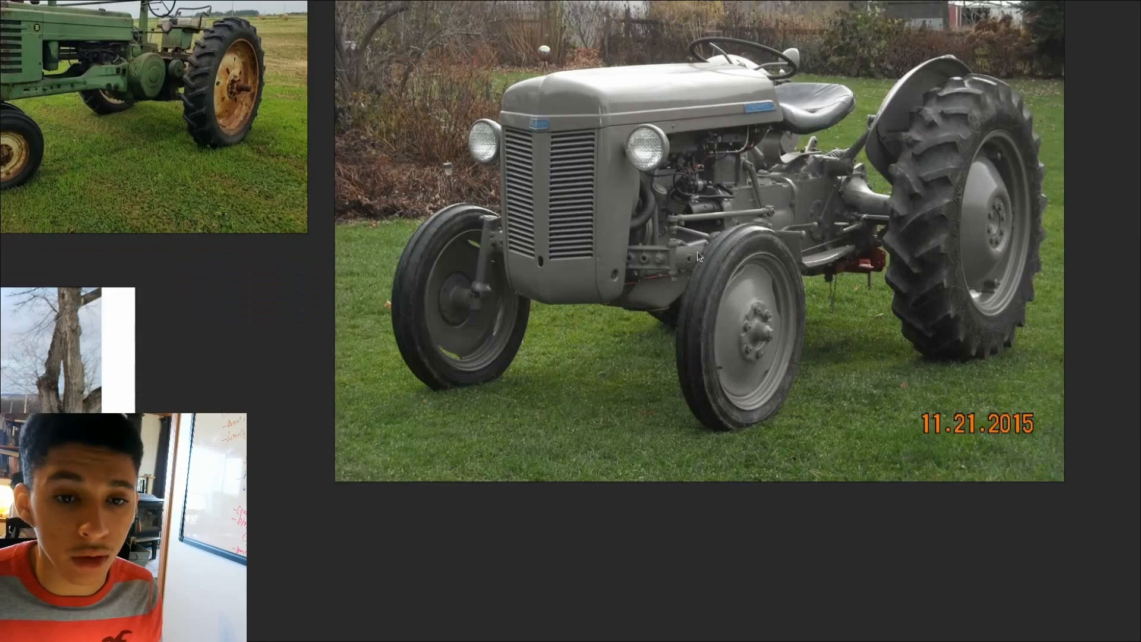
scroll(546, 299, down, 2)
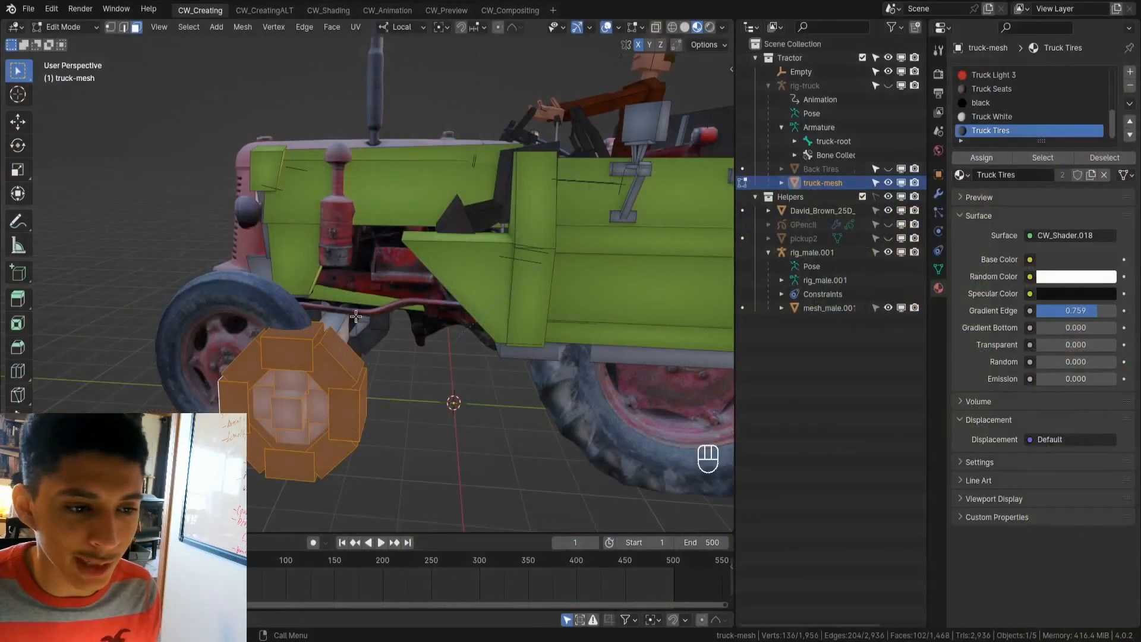
middle_drag(356, 316, 498, 297)
middle_drag(382, 262, 348, 277)
scroll(403, 248, up, 4)
mouse_move(446, 351)
middle_down()
mouse_move(476, 345)
mouse_move(417, 340)
mouse_move(431, 347)
middle_up()
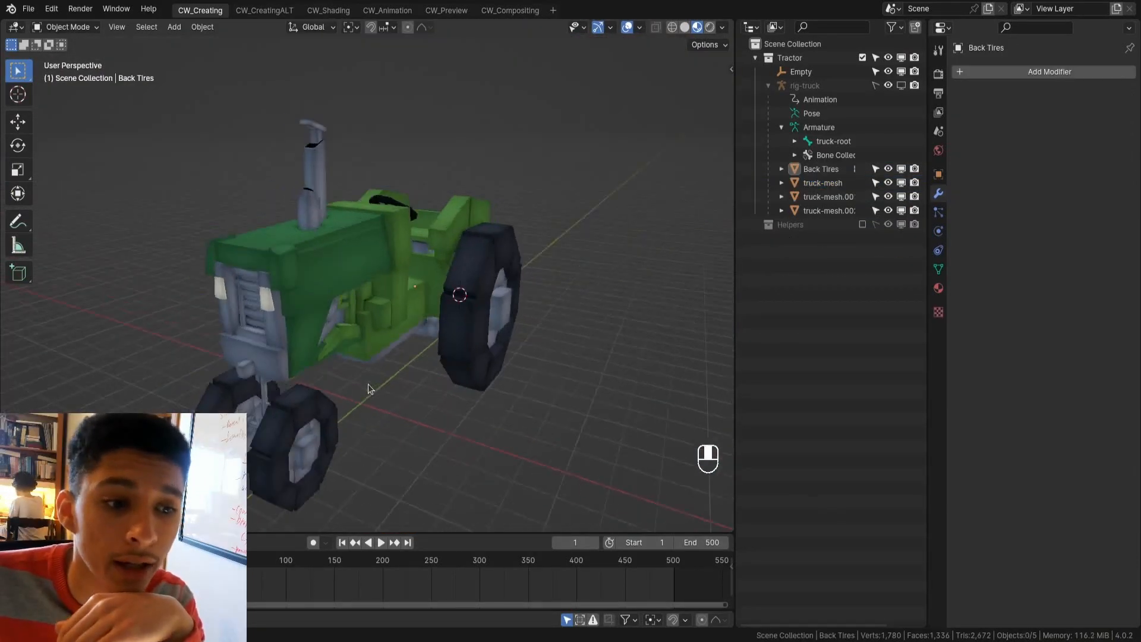
middle_drag(369, 385, 369, 385)
click(368, 388)
scroll(368, 388, up, 3)
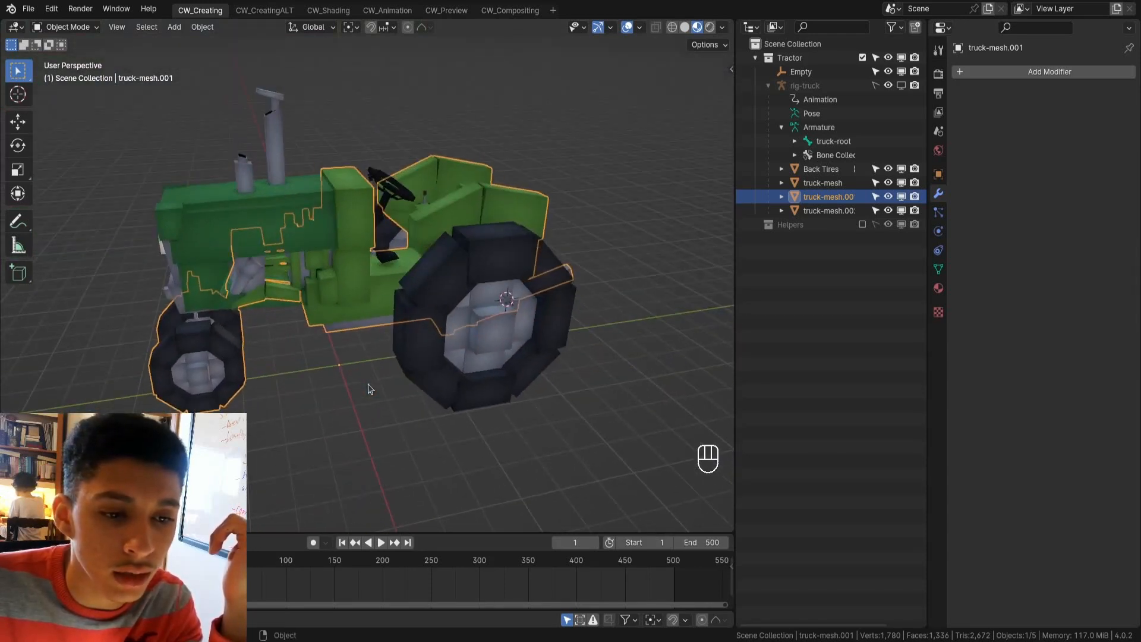
- Try rotating the Back Tires around global X, and the separated green body mesh around X and Z
key(ctrl+z)
key(r)
key(x)
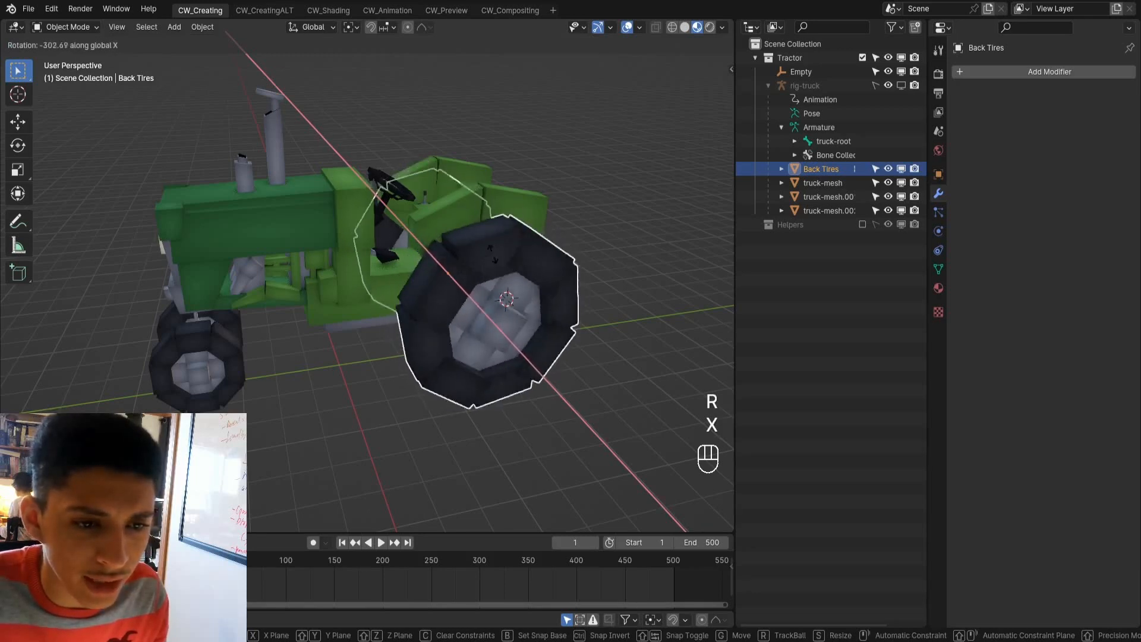
key(Escape)
click(372, 302)
key(r)
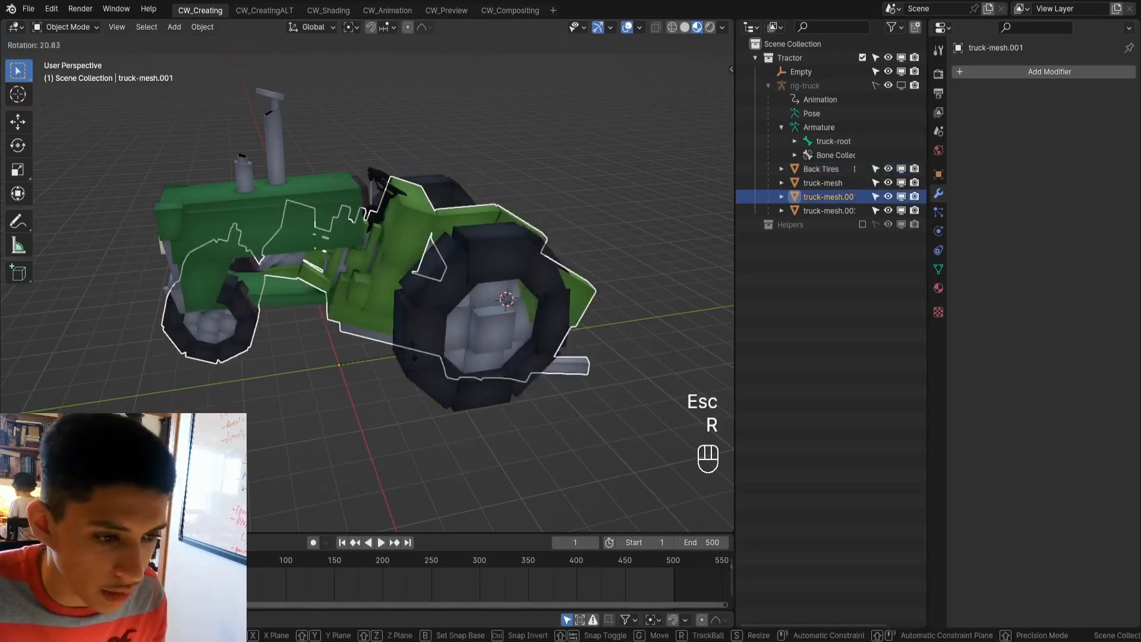
key(x)
key(Escape)
key(r)
key(z)
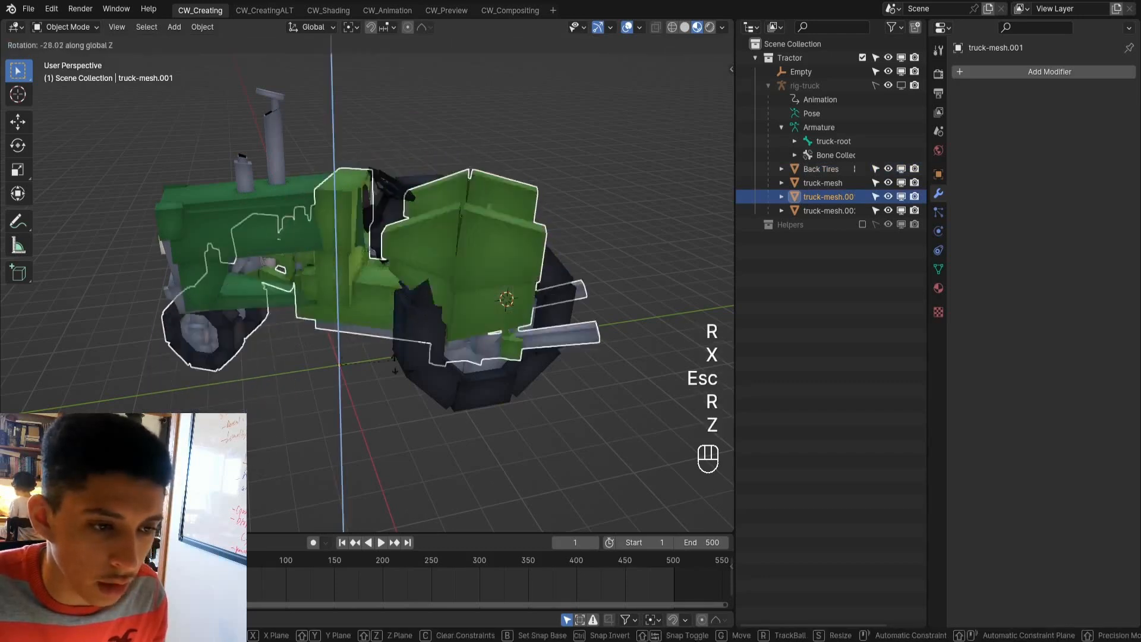
key(Escape)
middle_drag(360, 291, 374, 291)
scroll(374, 291, down, 1)
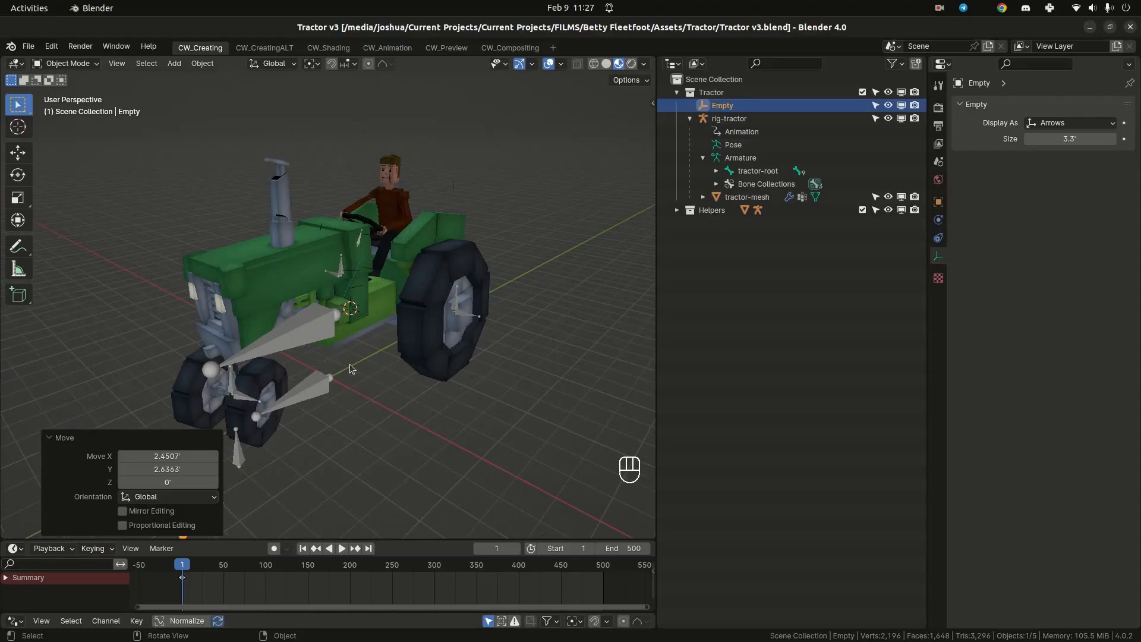
middle_drag(350, 364, 387, 383)
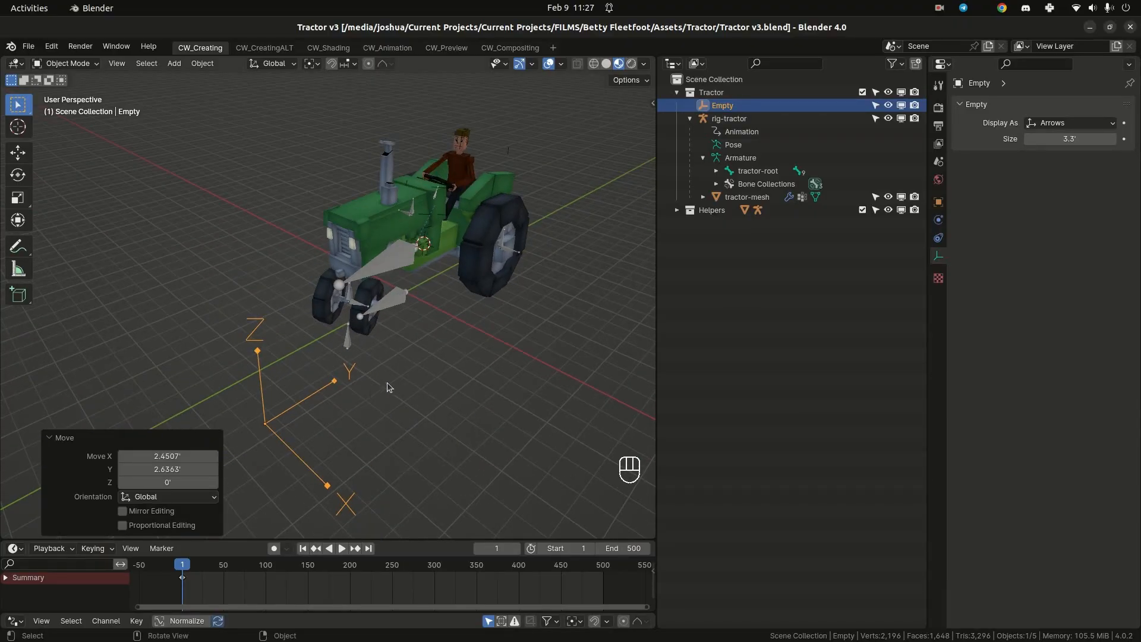
- Maximize the viewport and move the Empty freely upward, closer to the tractor's front wheels
key(ctrl+space)
shift+middle_drag(479, 357, 366, 379)
scroll(367, 379, down, 1)
key(g)
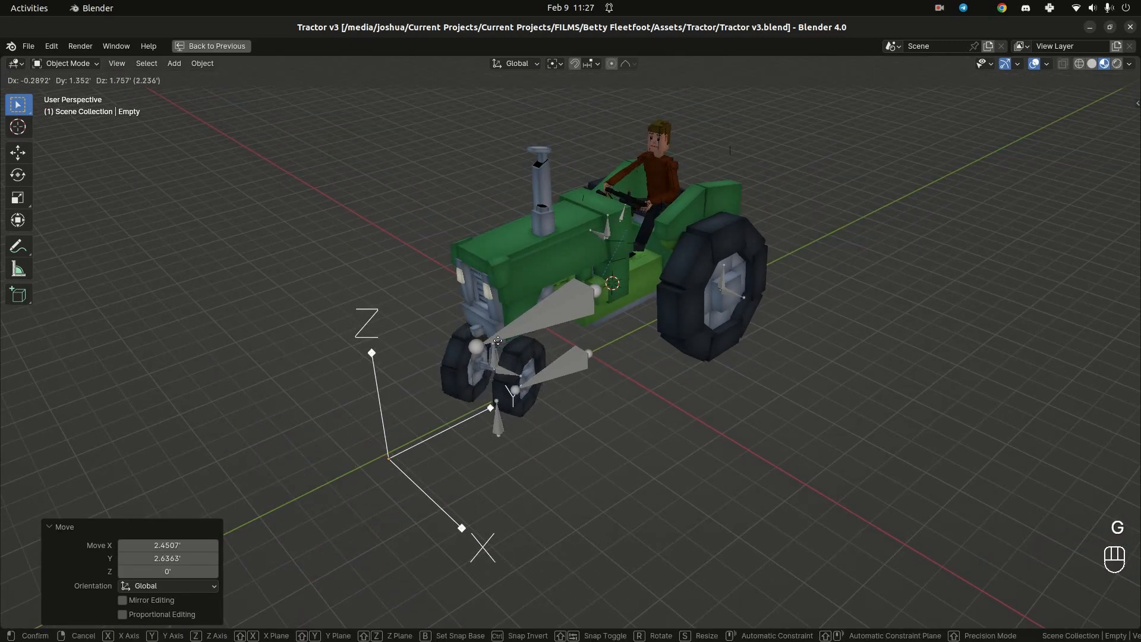
click(506, 297)
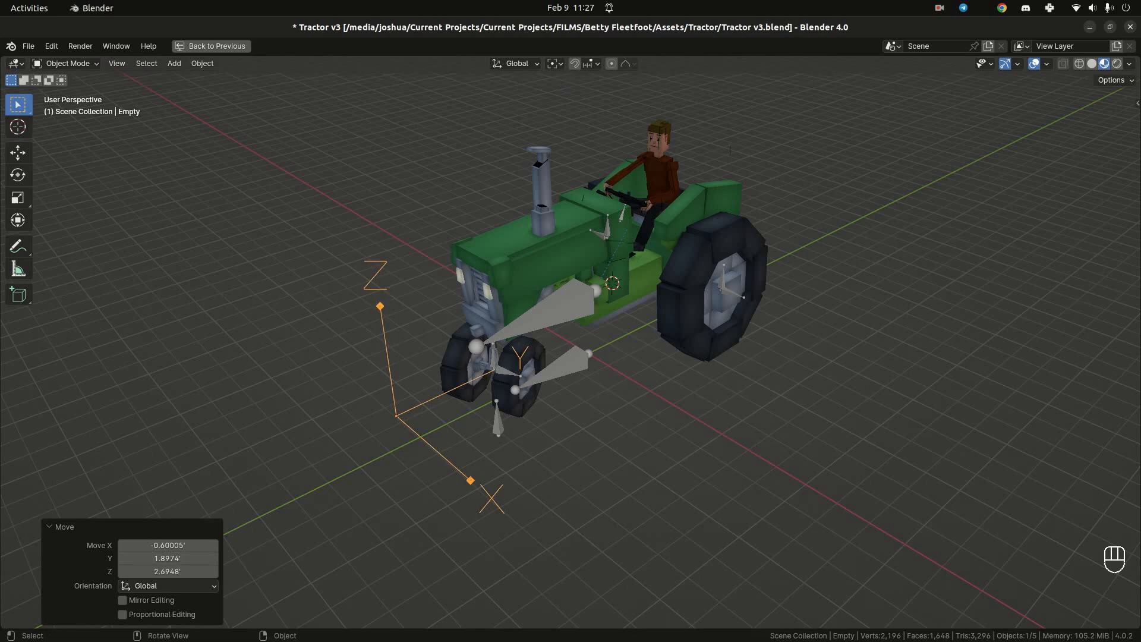
- Enter Pose Mode on the tractor rig and try rotating the tractor-suspension bone freely to tilt the body
click(550, 306)
click(588, 383)
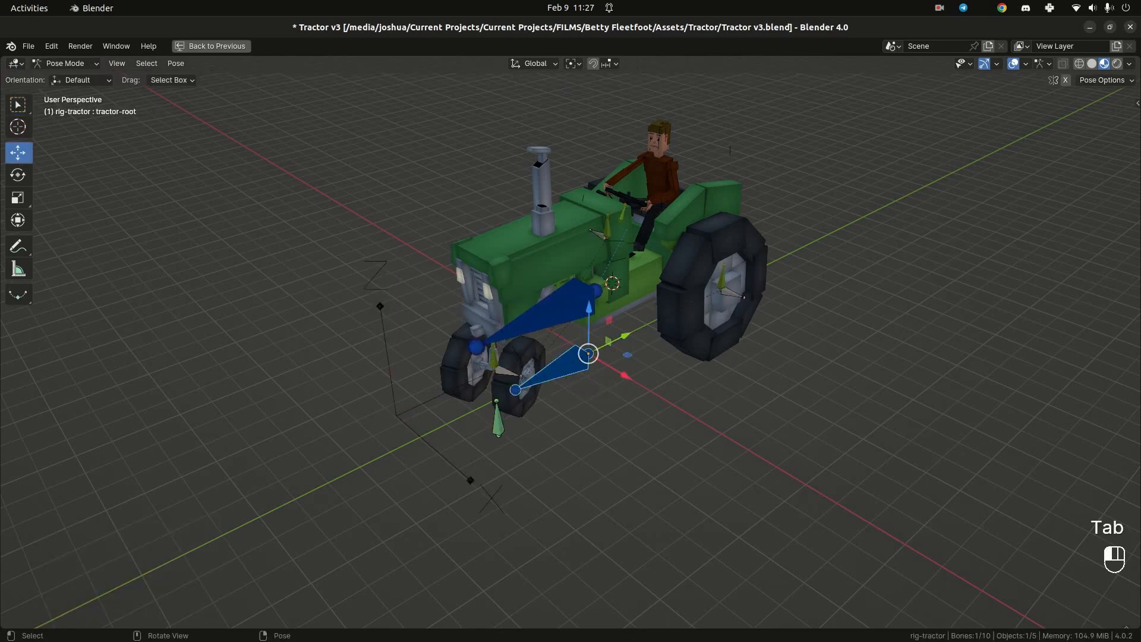
click(579, 299)
key(r)
key(r)
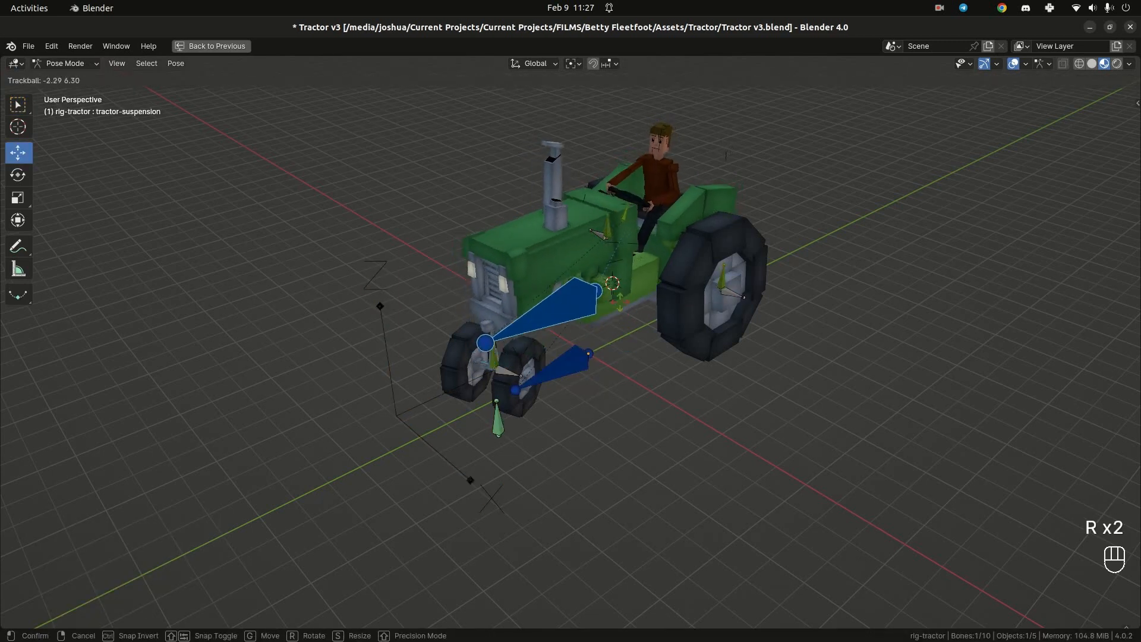
key(Escape)
key(r)
key(Escape)
- Try rotating the tractor-root bone around global Z
click(574, 360)
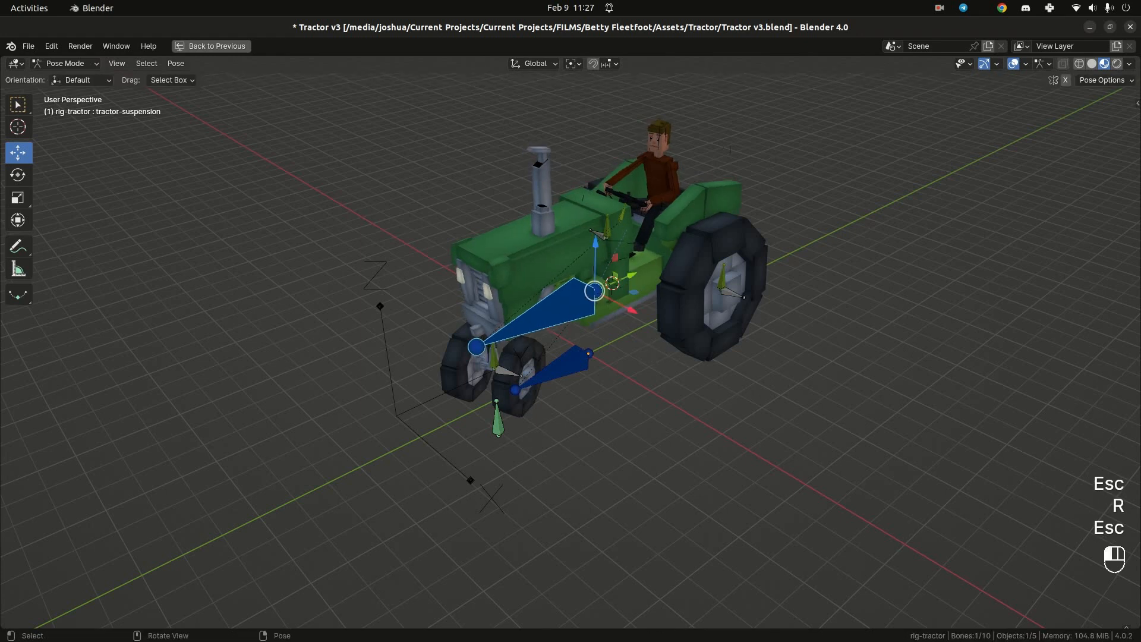
key(r)
key(z)
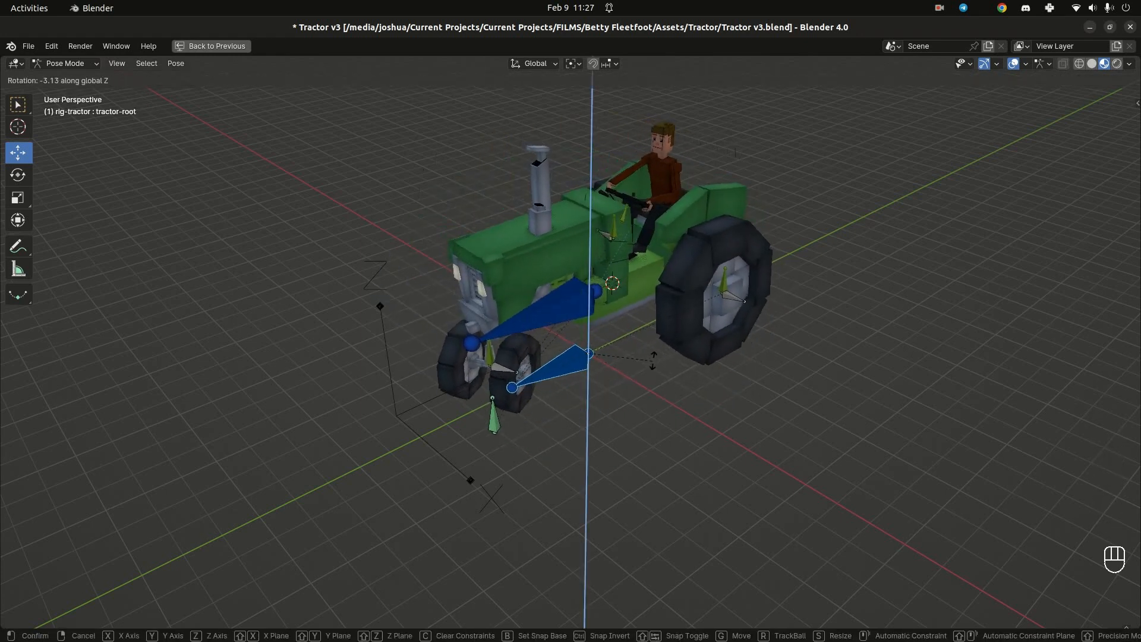
key(Escape)
- Try rotating the rear wheel rotation bone and the front wheel bone around global X
key(r)
key(x)
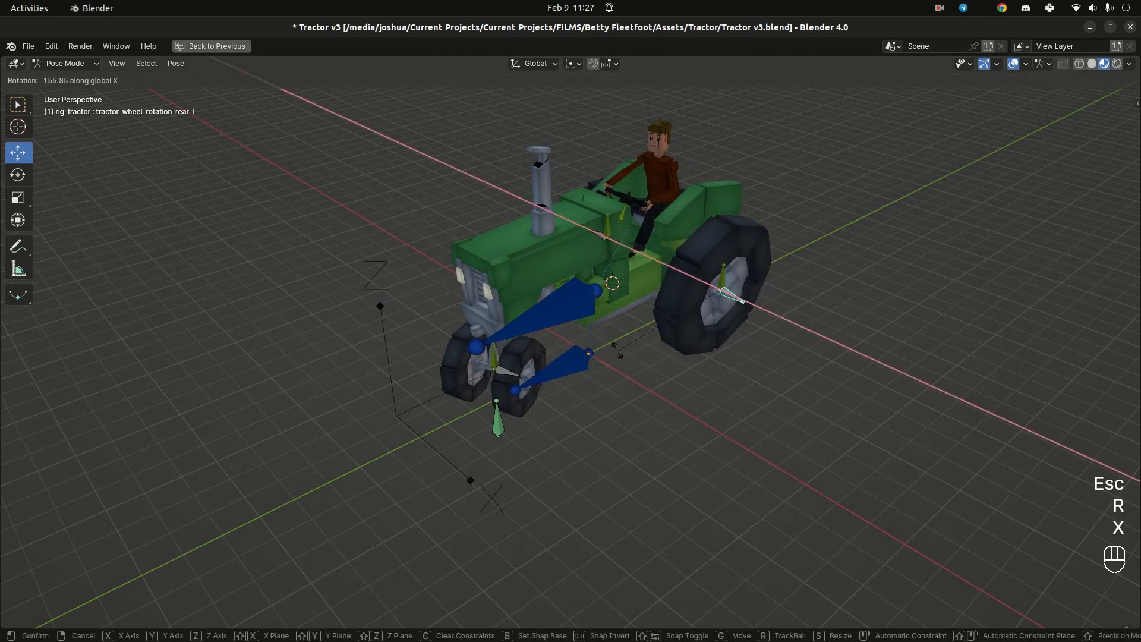
key(Escape)
click(509, 374)
key(r)
key(x)
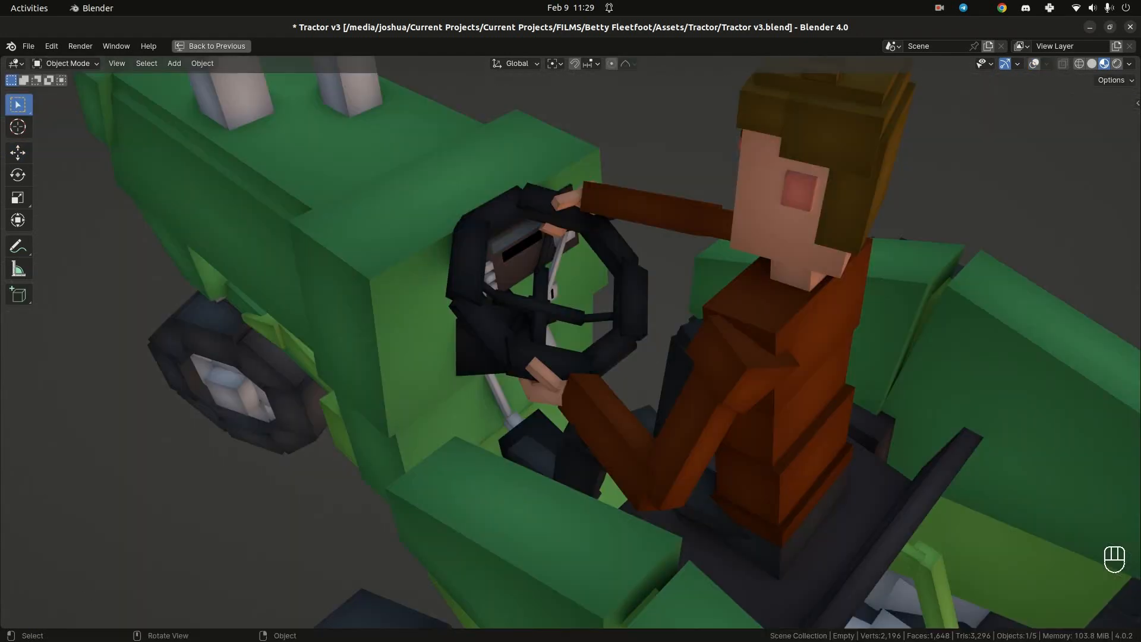
- Move the Empty freely to turn the steering wheel together with the driver's hands
key(g)
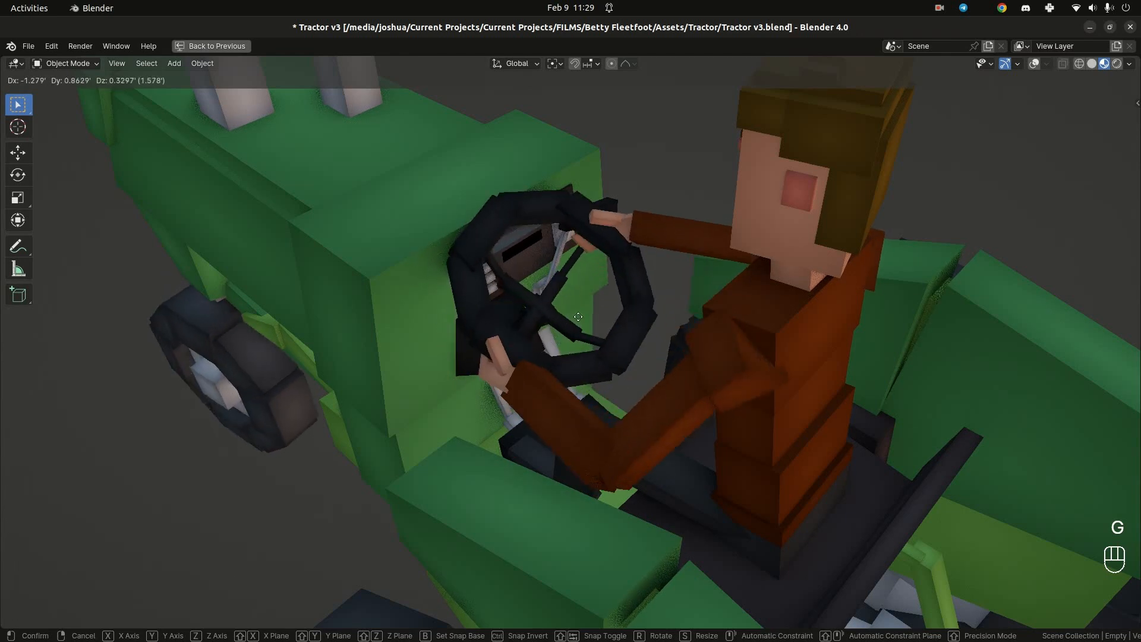
middle_drag(600, 315, 15, 332)
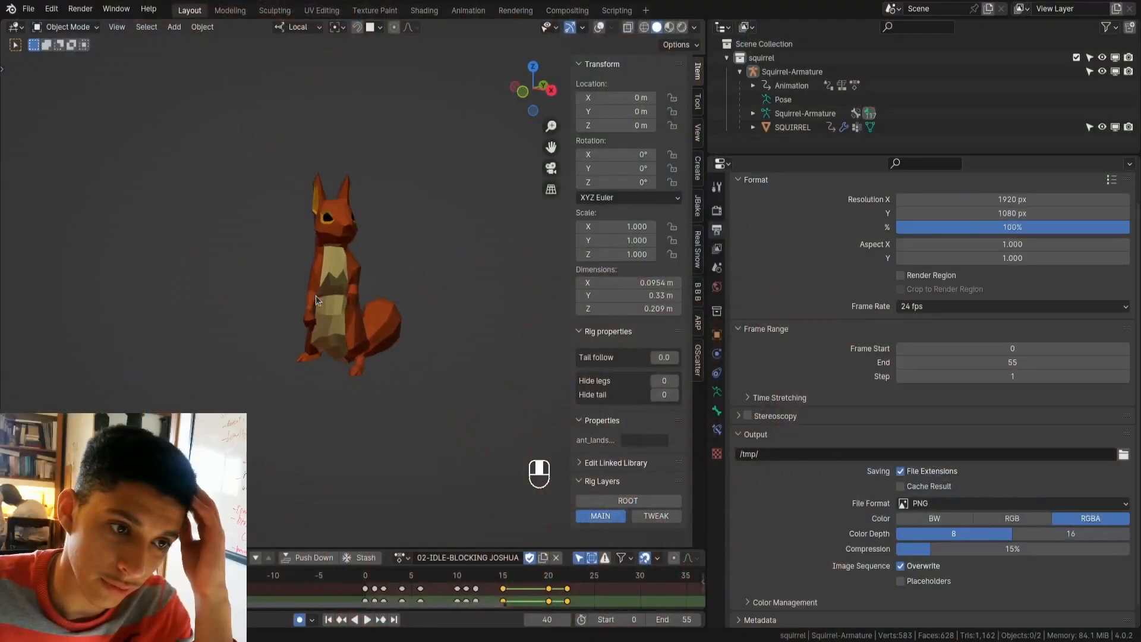
- Scrub through the squirrel's idle blocking animation and examine its sitting pose at frame 23 from several angles
middle_drag(317, 300, 469, 388)
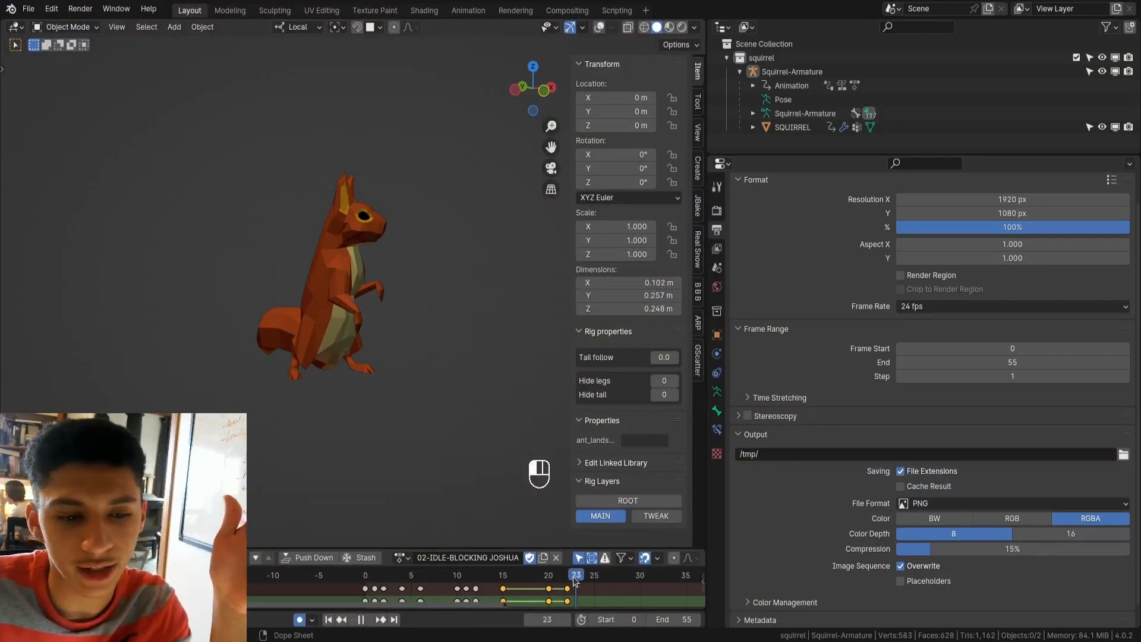
drag(574, 583, 337, 572)
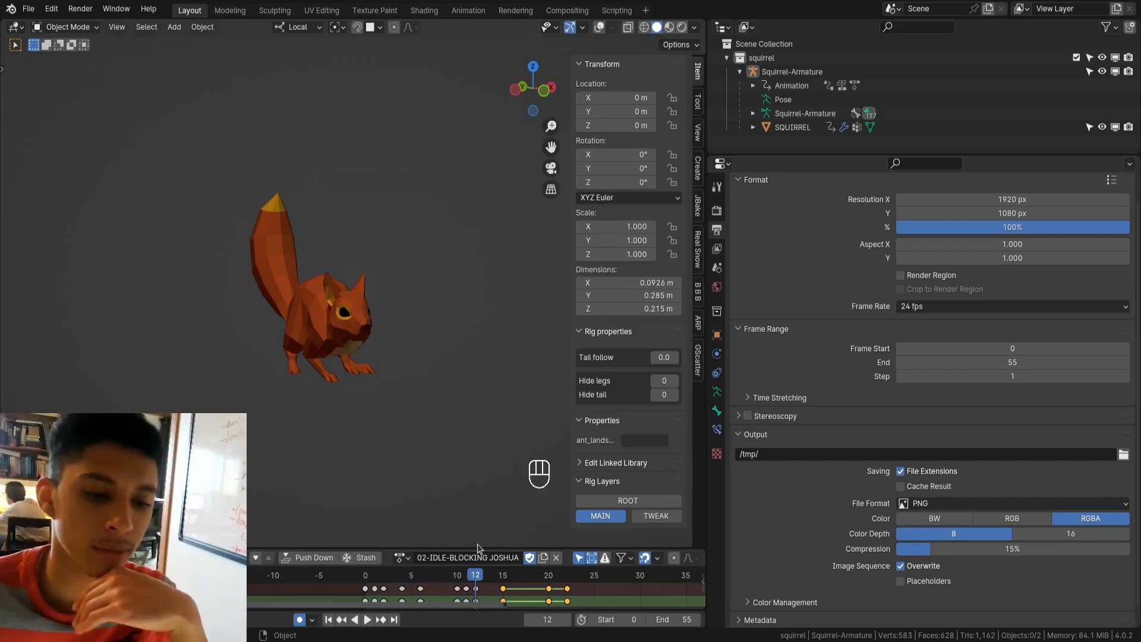
drag(479, 574, 507, 569)
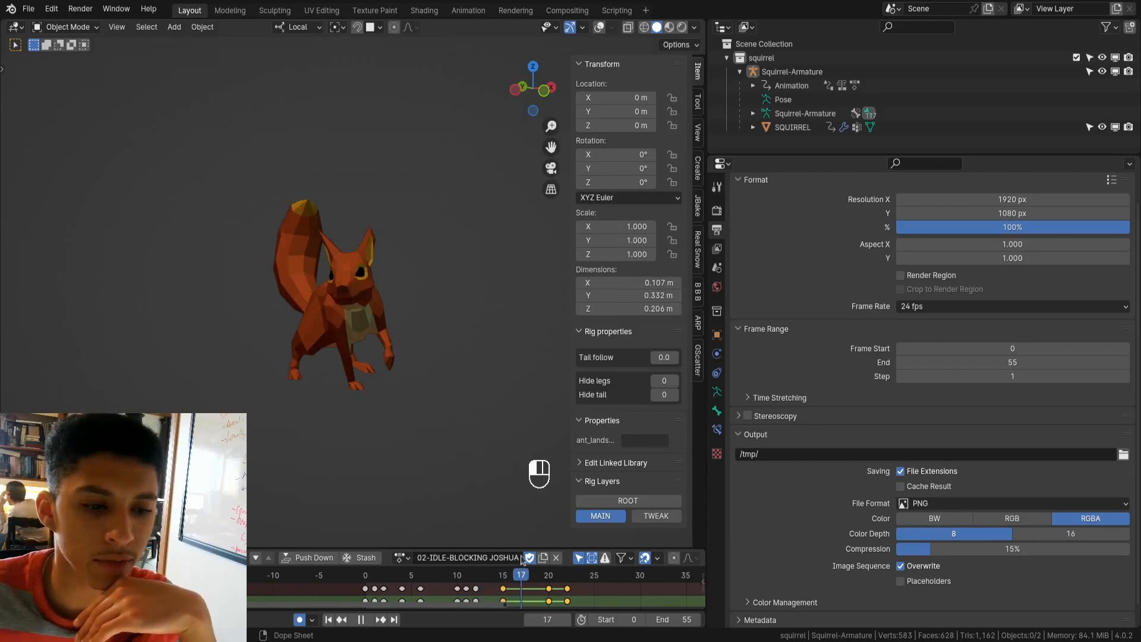
drag(537, 554, 567, 549)
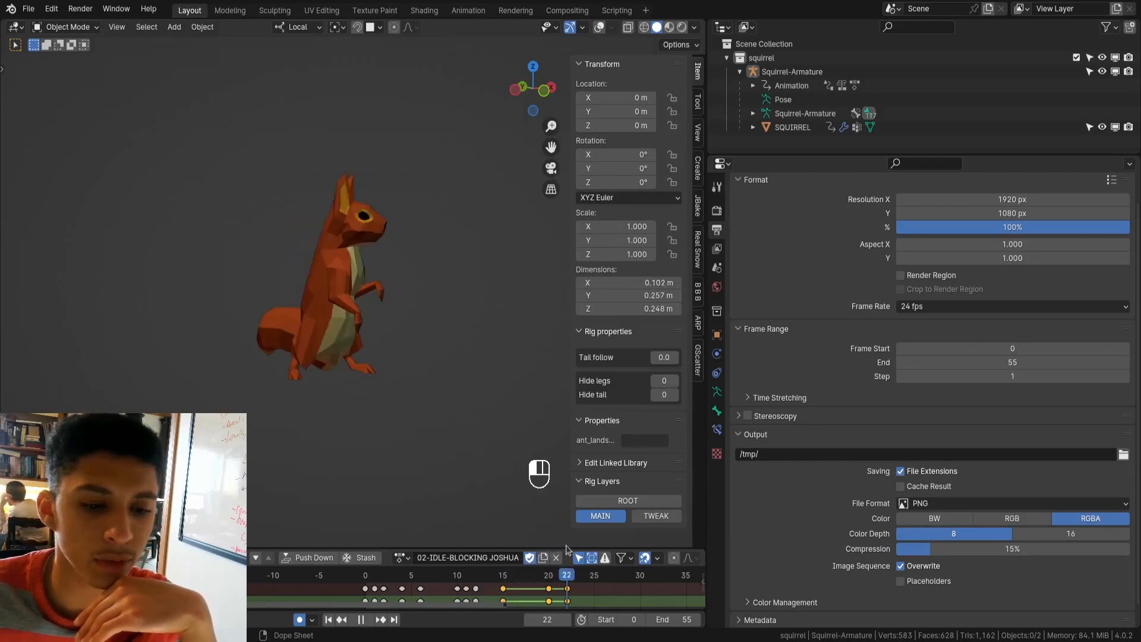
middle_drag(408, 261, 331, 297)
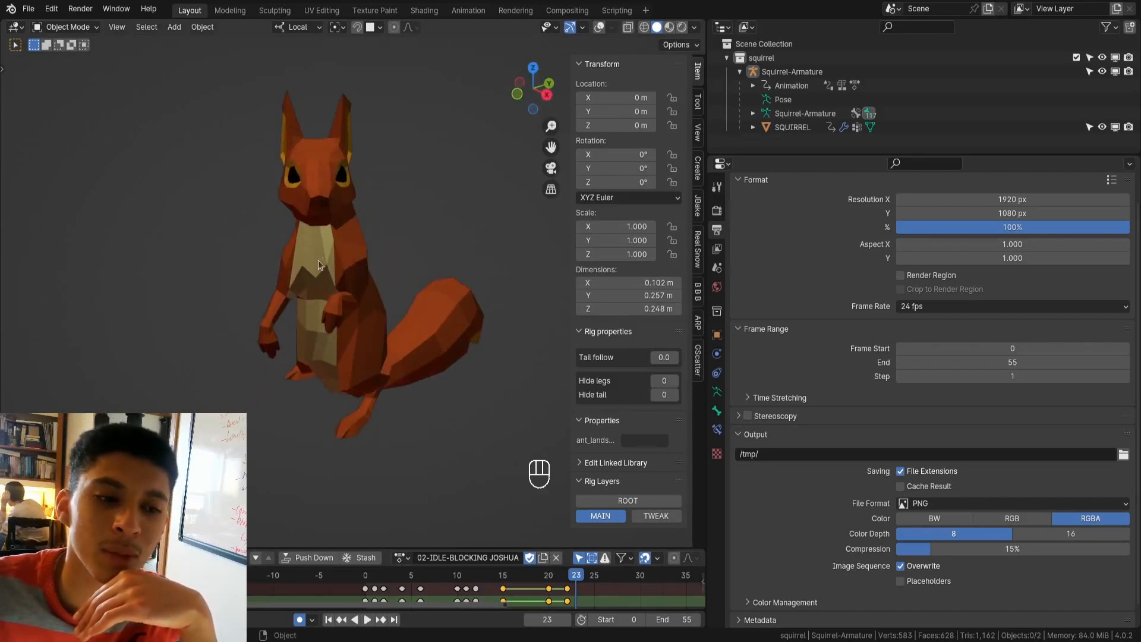
middle_drag(319, 259, 349, 287)
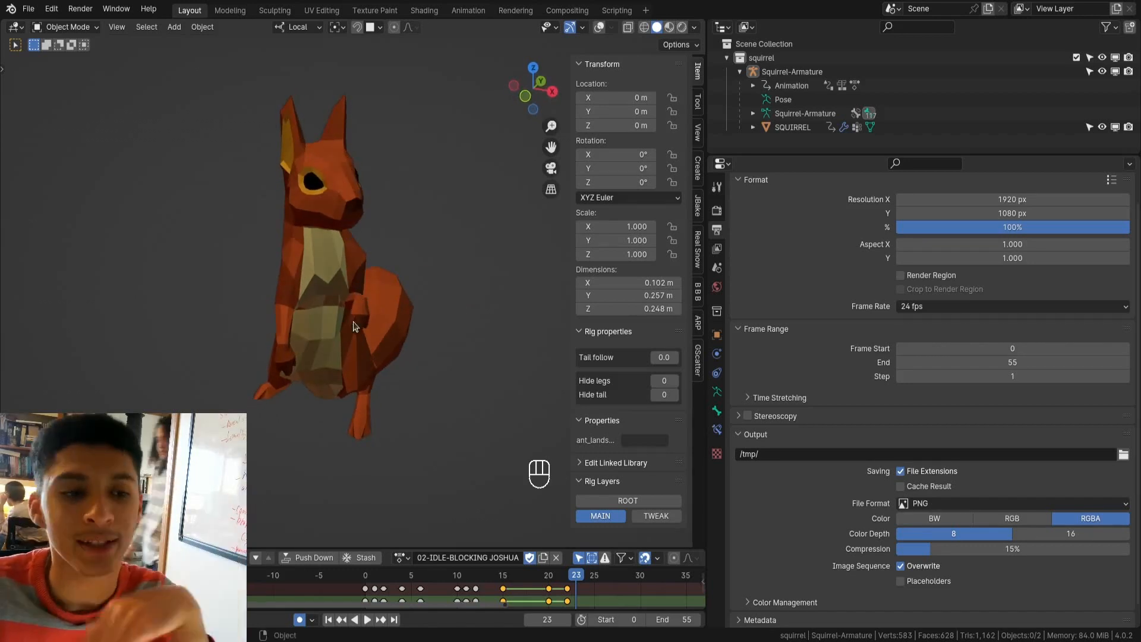
middle_drag(355, 326, 322, 320)
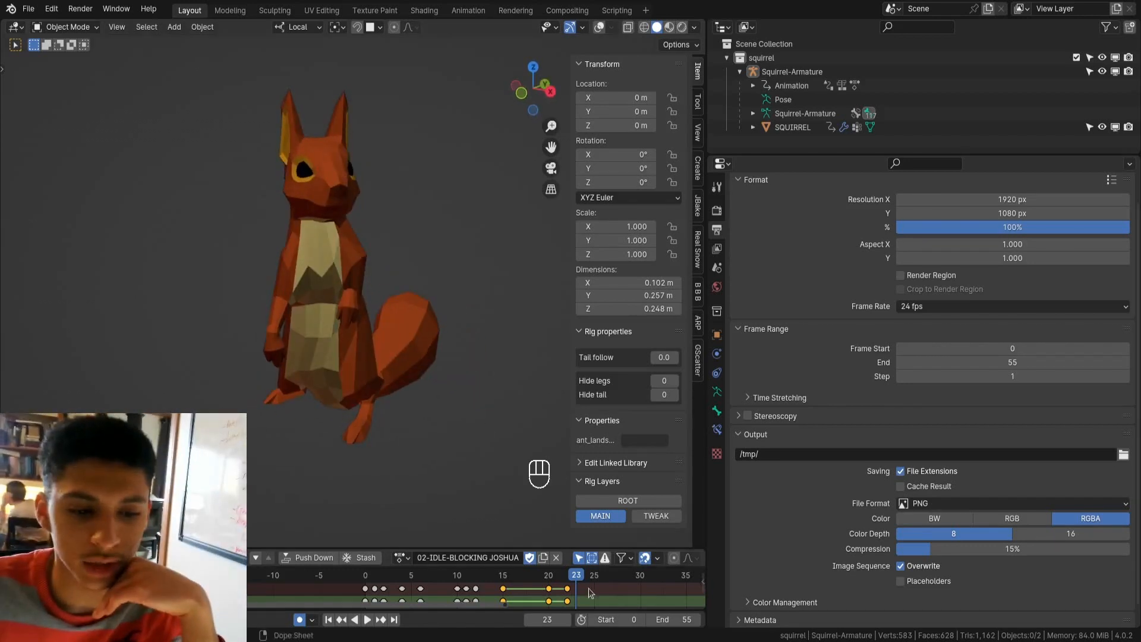
- Step back and forth between frames 20 and 22 to compare the squirrel's poses before and after its turn
key(Left)
key(Left)
key(Left)
key(Right)
key(Right)
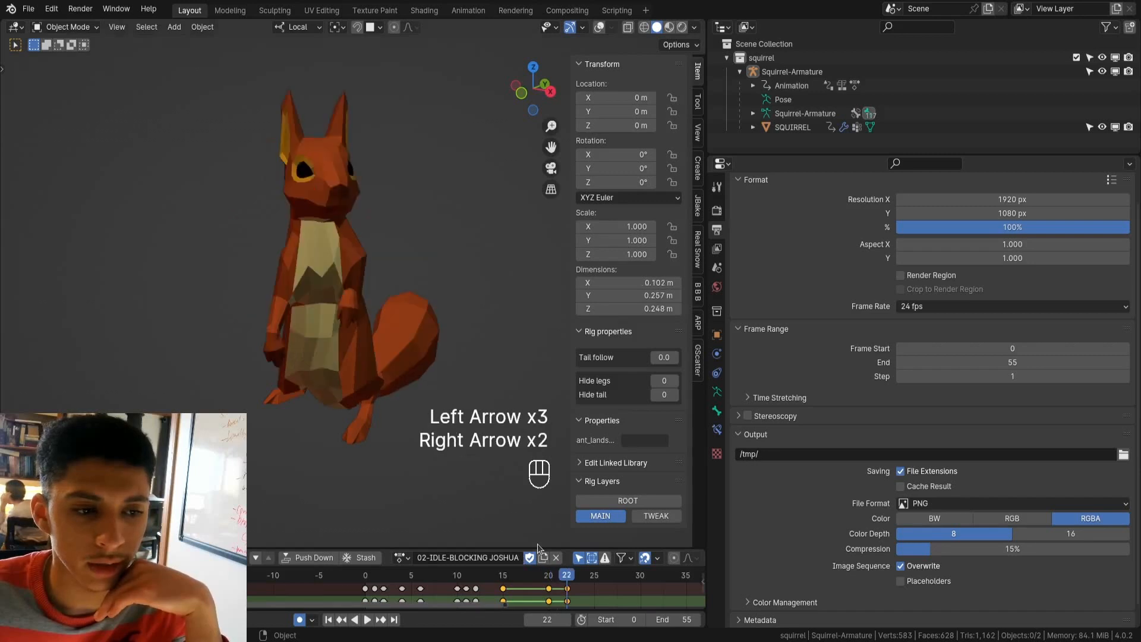
key(Left)
key(Right)
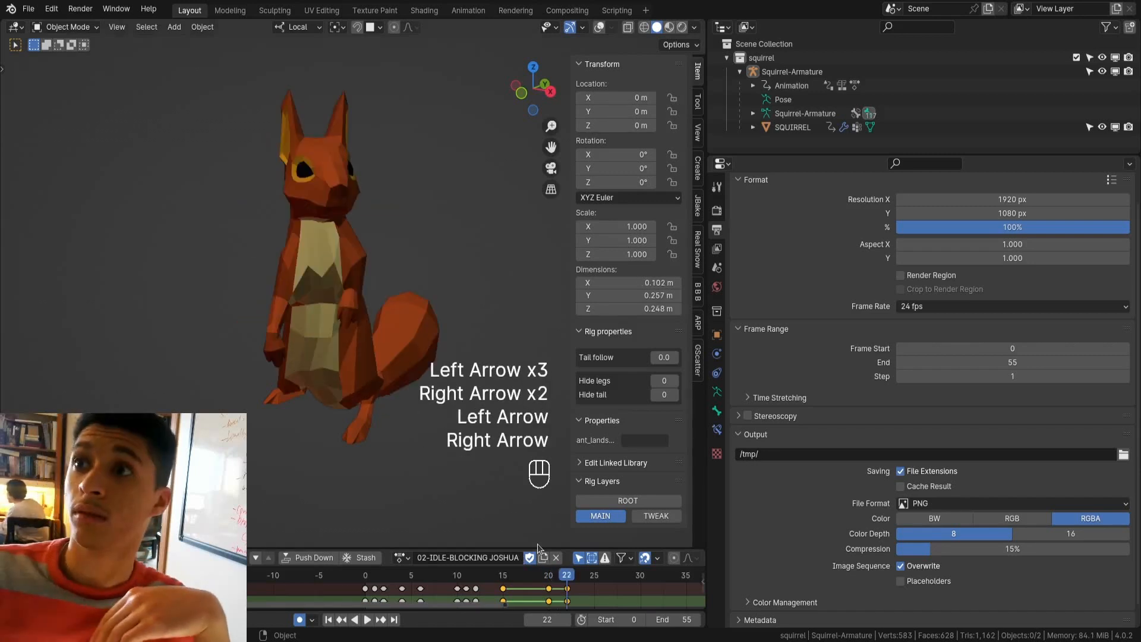
key(Left)
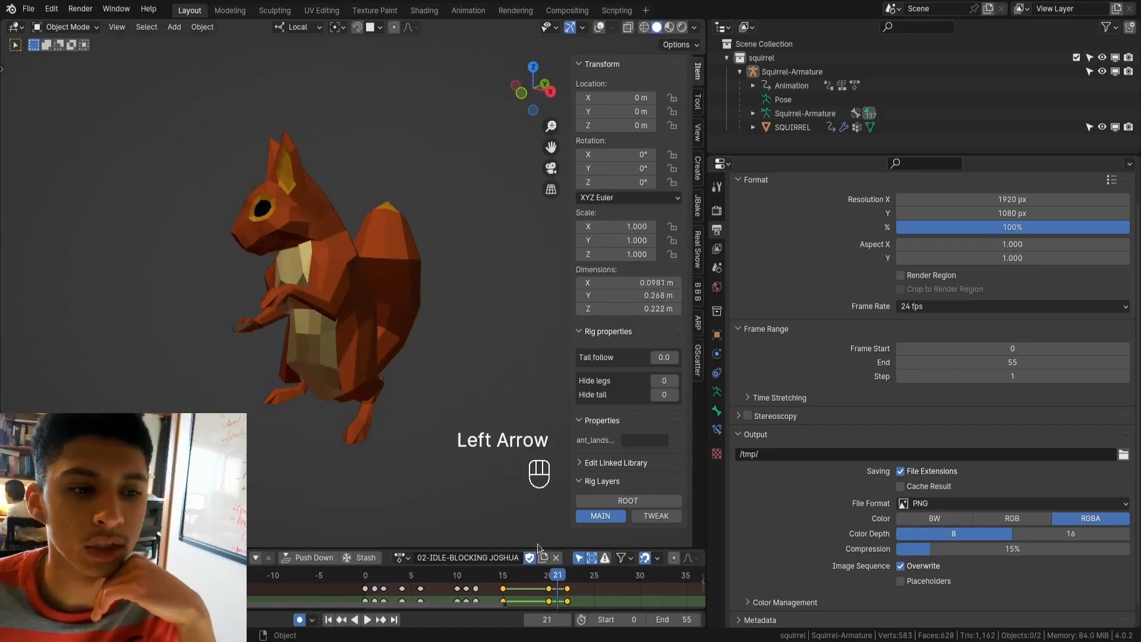
key(Right)
key(Left)
key(Left)
key(Right)
key(Right)
key(Left)
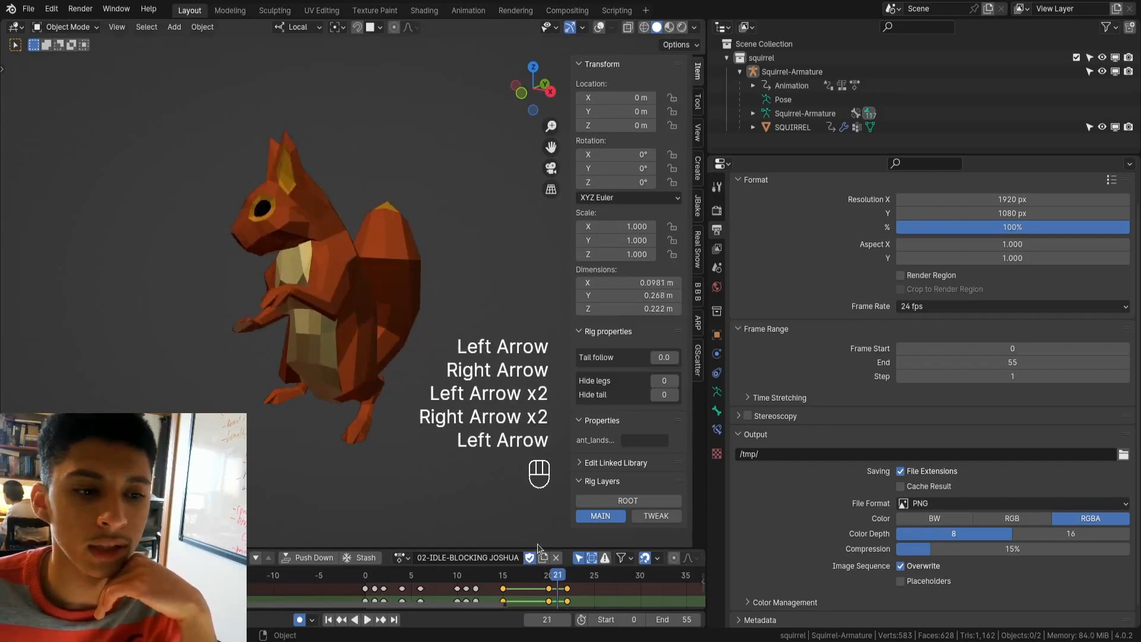
key(Right)
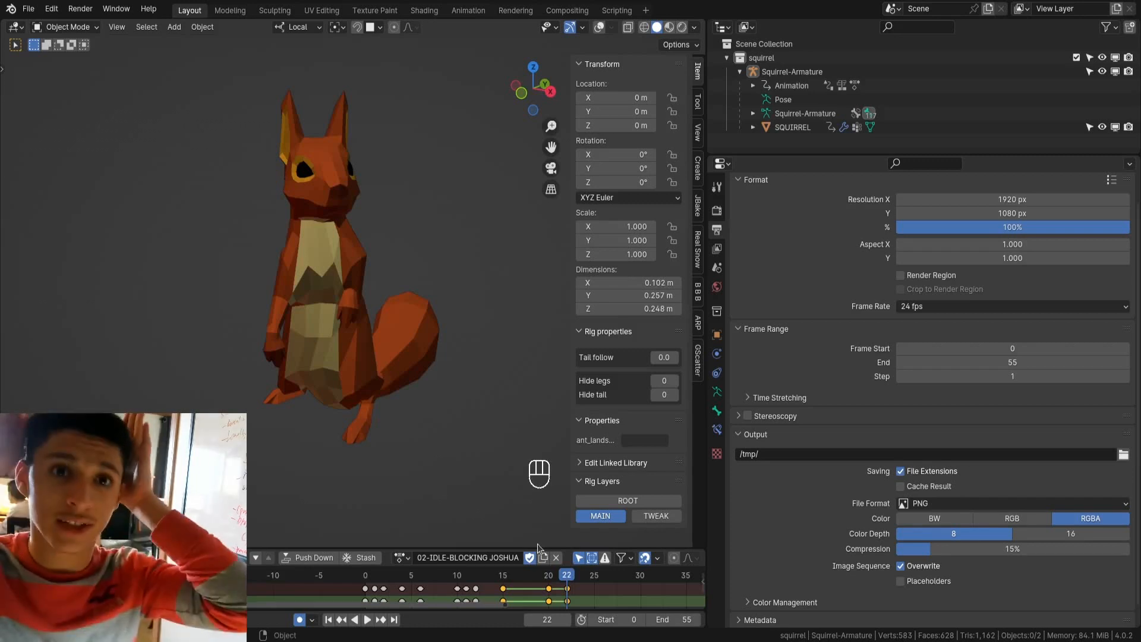
- Step back to frame 18 and forward to frame 22 again to examine how the squirrel's held poses change
key(ctrl+alt)
key(Left)
key(Left)
key(Left)
key(Left)
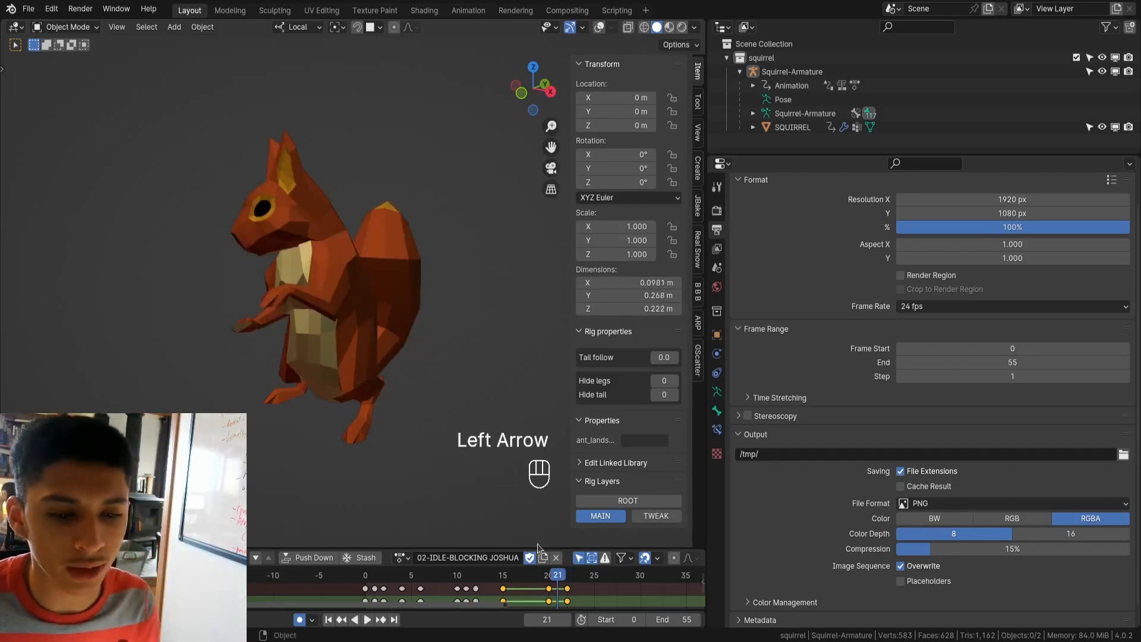
key(Right)
key(Right)
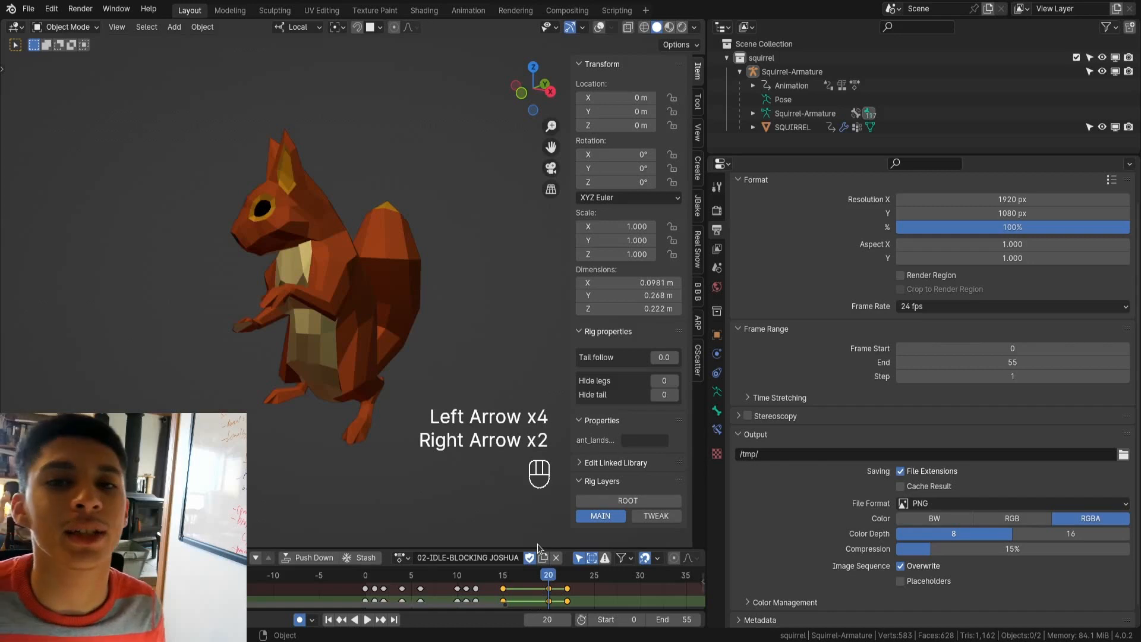
key(Right)
key(Right)
key(Left)
key(Left)
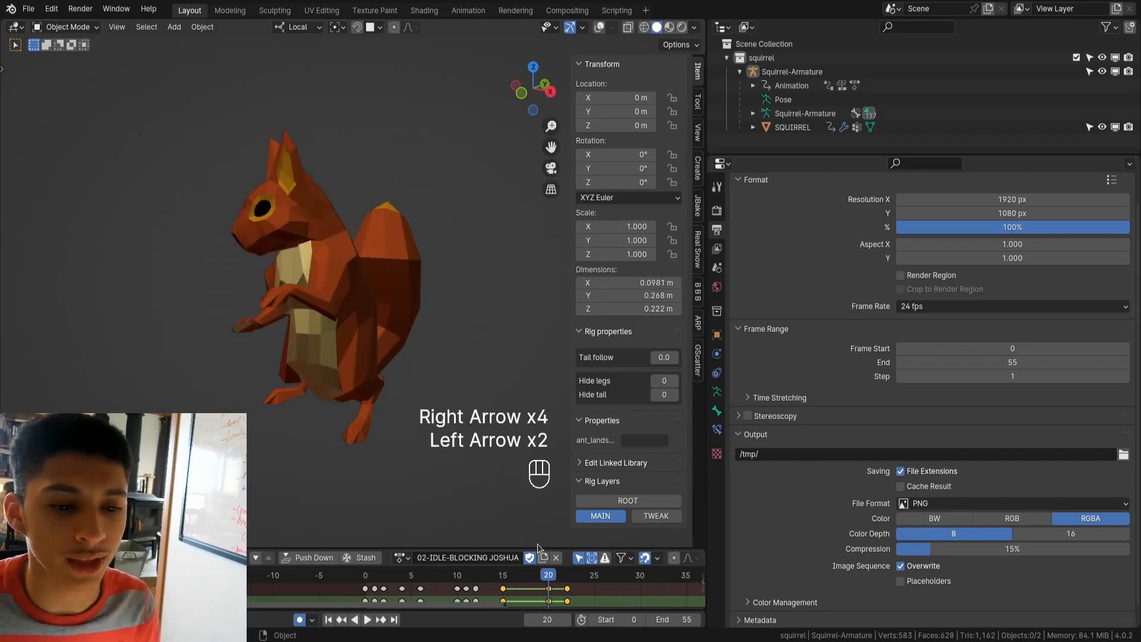
key(Left)
- Play the squirrel's idle blocking animation, stop it, and scrub to the pose at frame 23
key(space)
key(Page_Down)
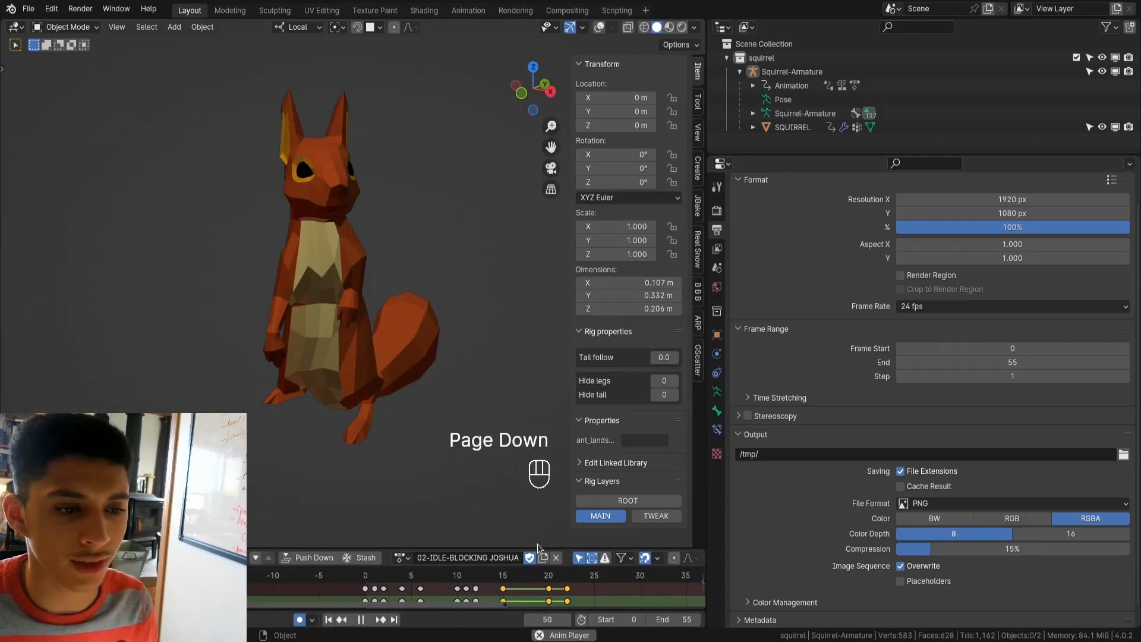
key(Page_Down)
key(space)
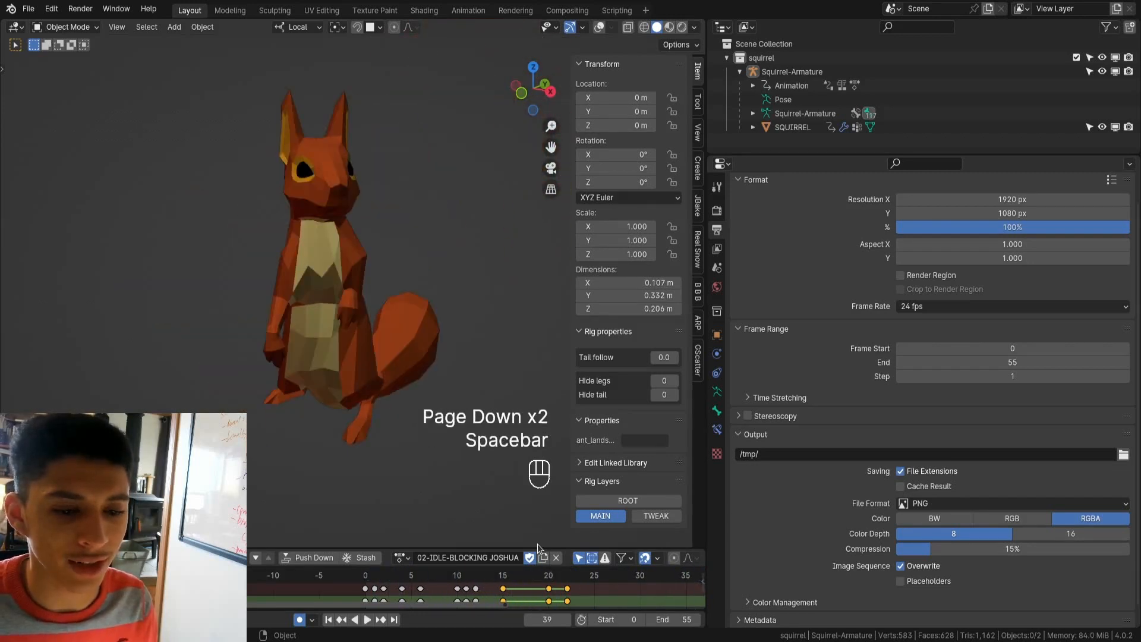
drag(501, 576, 574, 582)
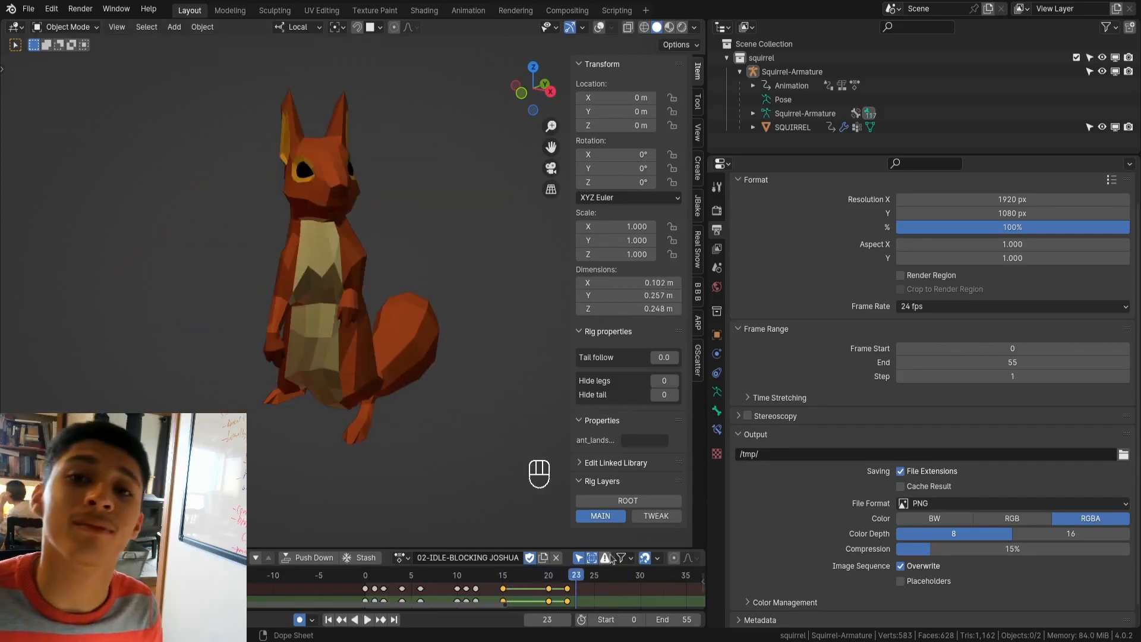